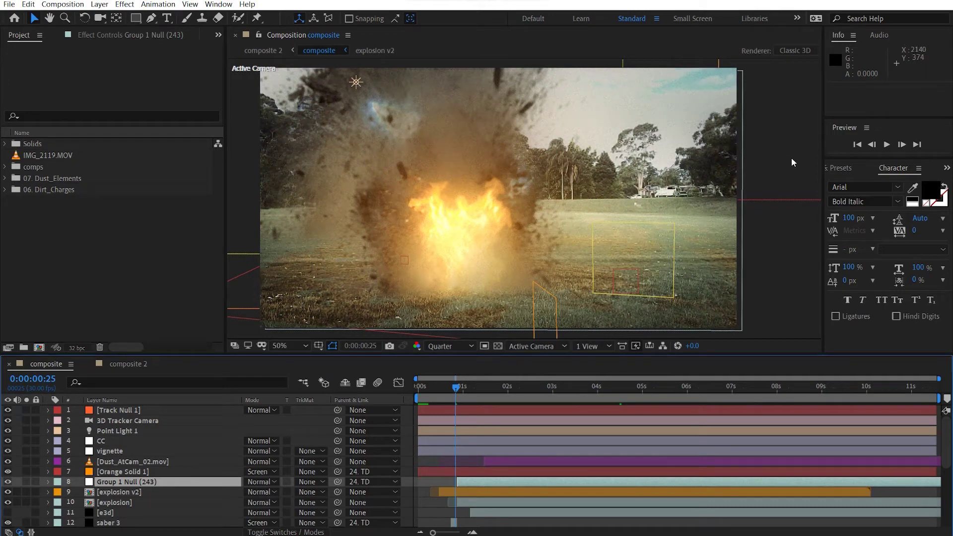
- Scrub through the first second of the finished composite to examine the explosion in the field footage
left_click(420, 392)
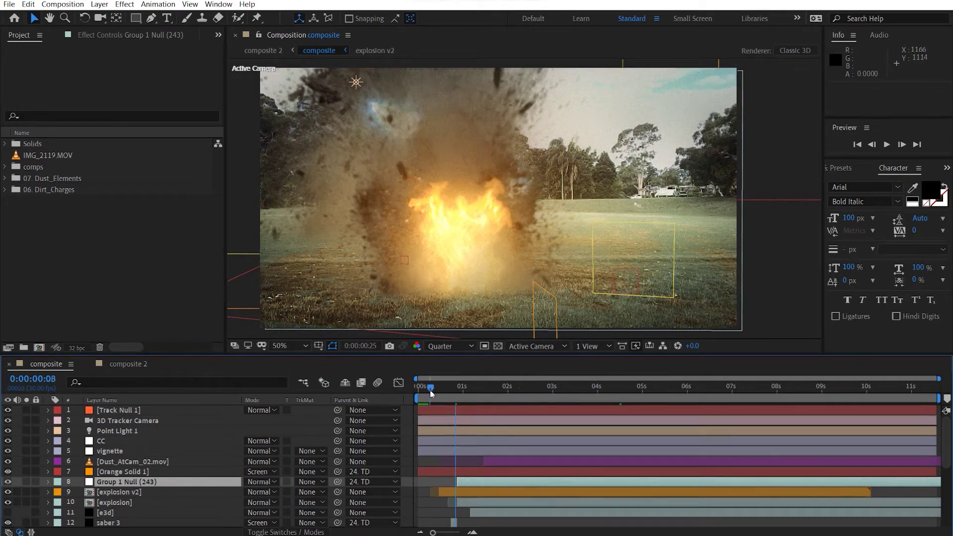
left_click_drag(421, 392, 475, 386)
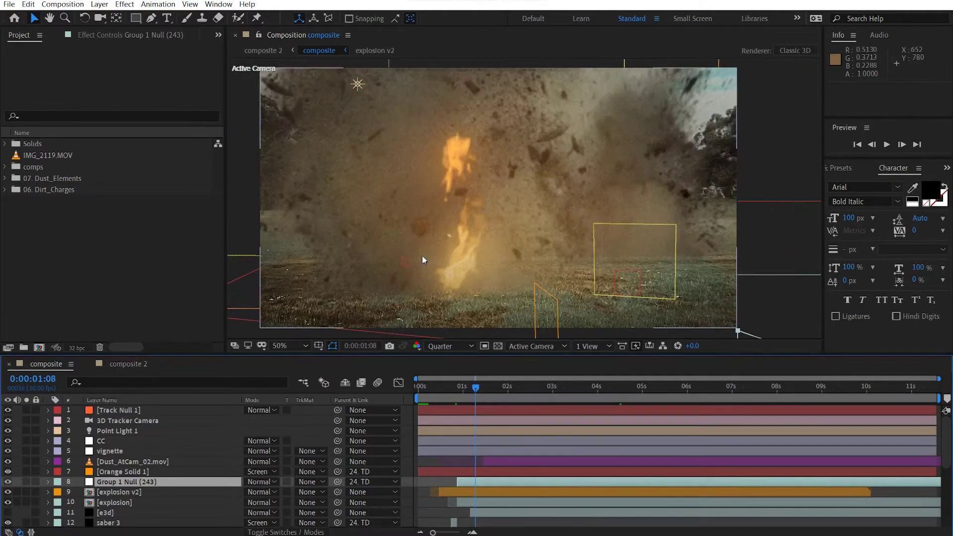
left_click_drag(405, 239, 465, 240)
scroll(446, 252, "up", 2)
scroll(480, 254, "down", 2)
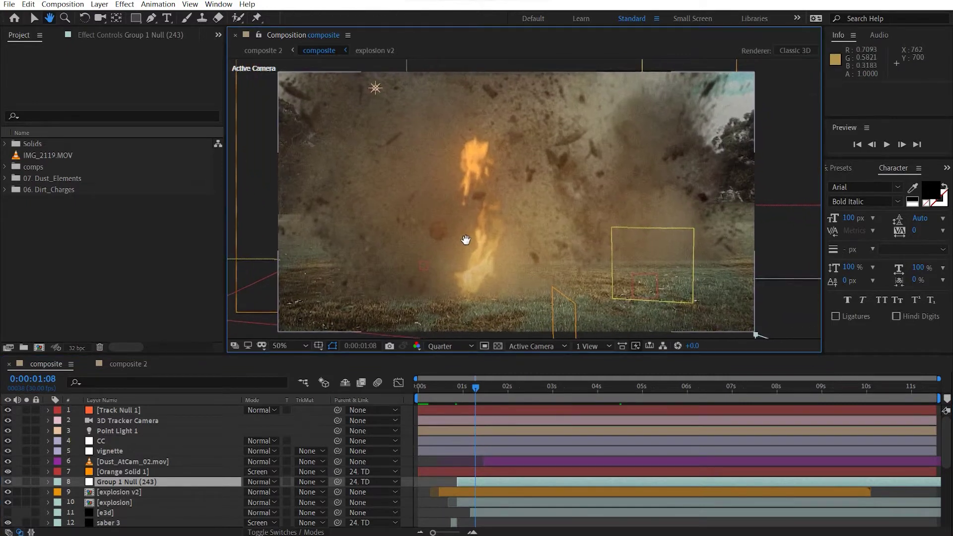
key("v")
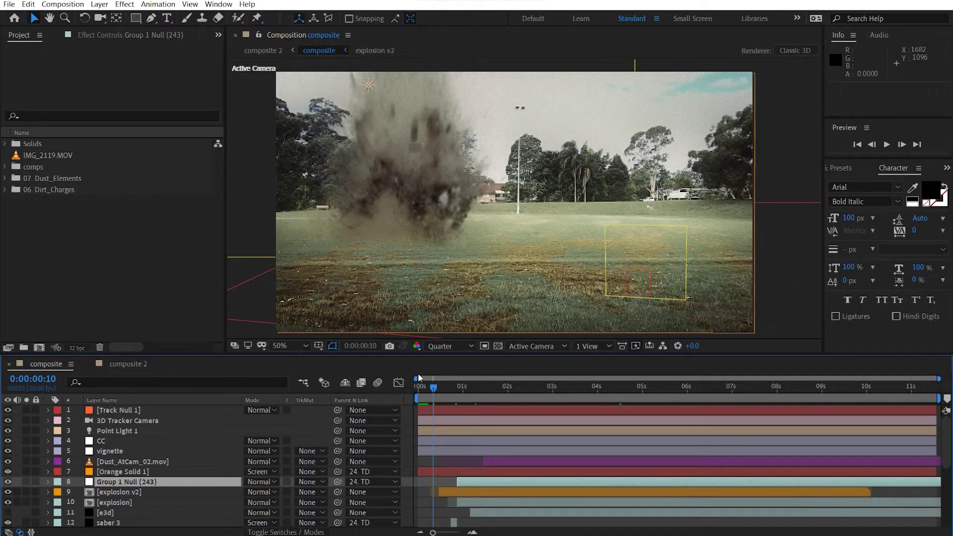
- Create a new composition from the IMG_2119.MOV footage and show layer names in its timeline
left_click(65, 246)
left_click(48, 155)
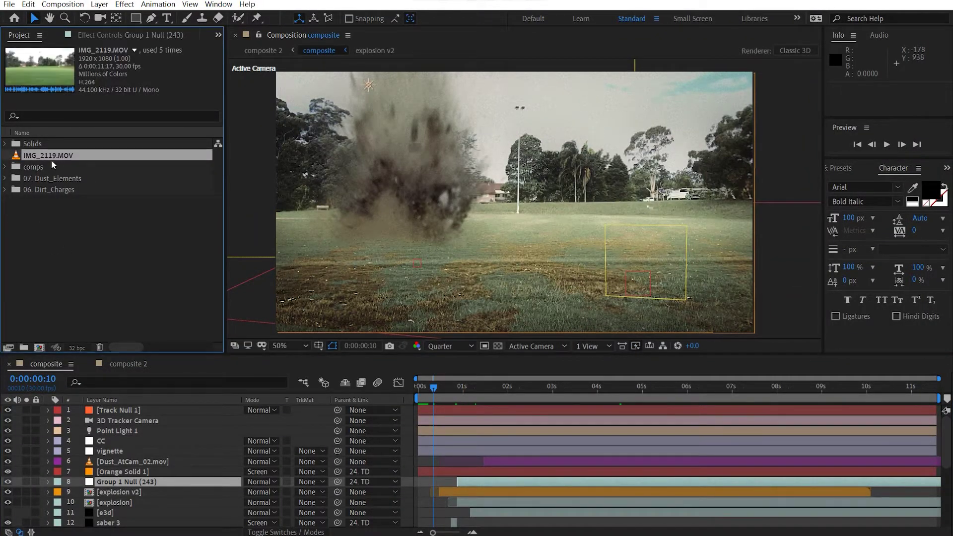
left_click_drag(52, 160, 40, 341)
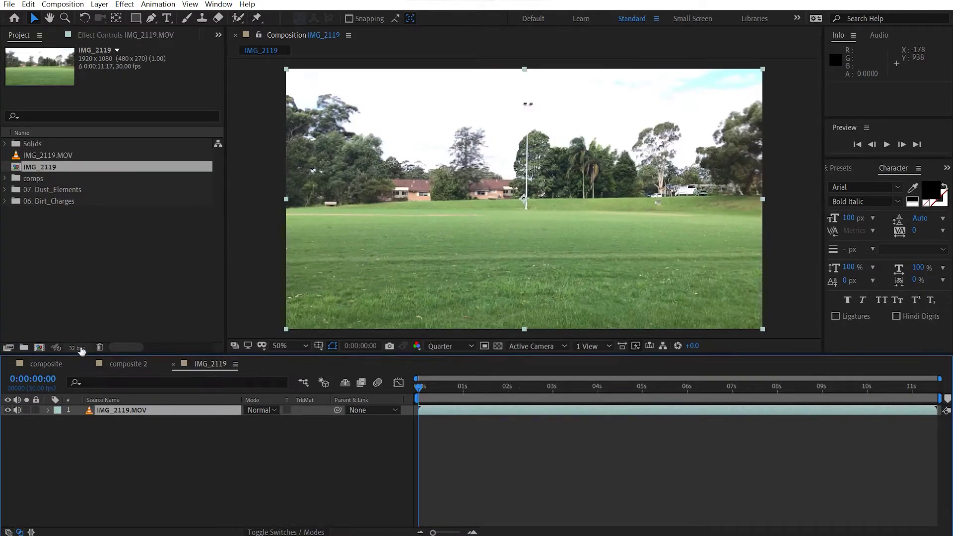
left_click(141, 401)
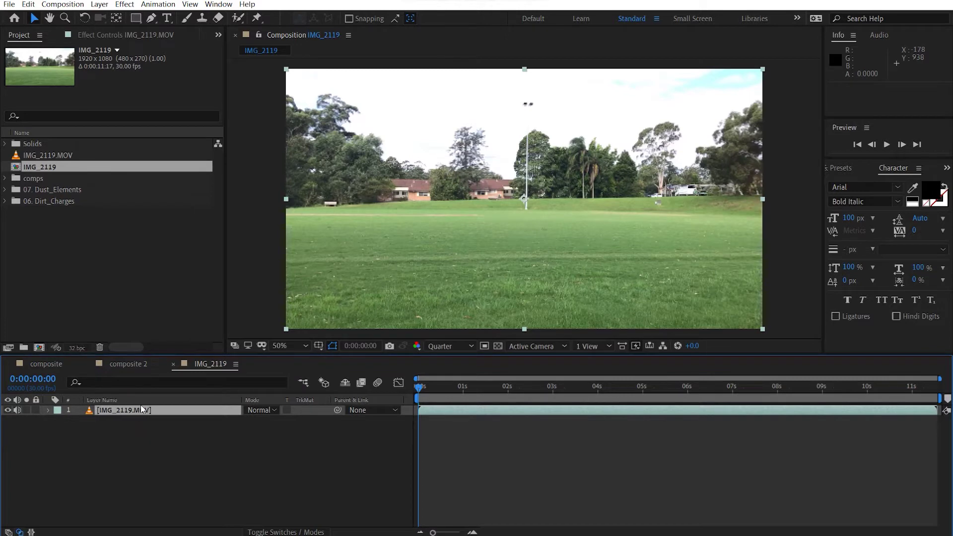
left_click(163, 431)
- Show the footage layer's effect controls and set the composition preview resolution to Full
left_click(131, 35)
left_click(443, 346)
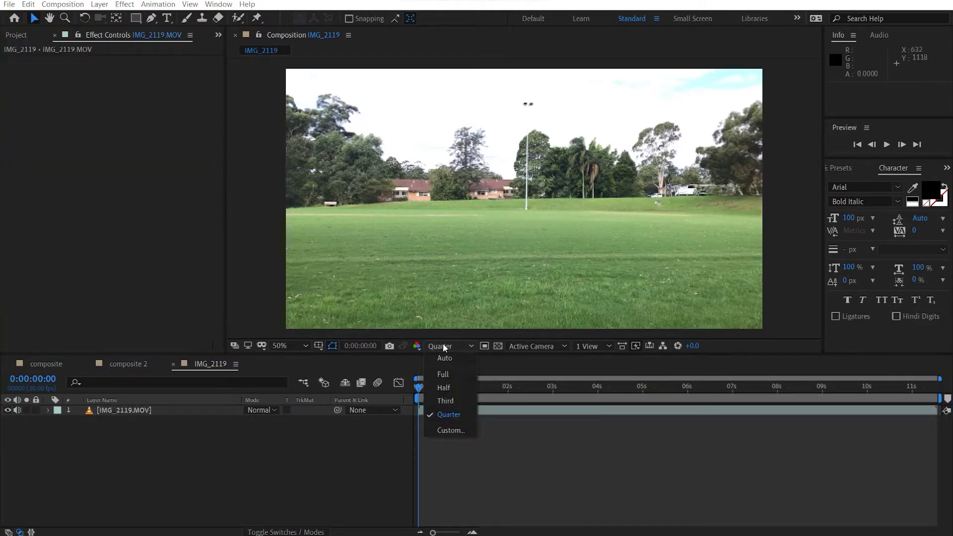
left_click(446, 379)
left_click(13, 247)
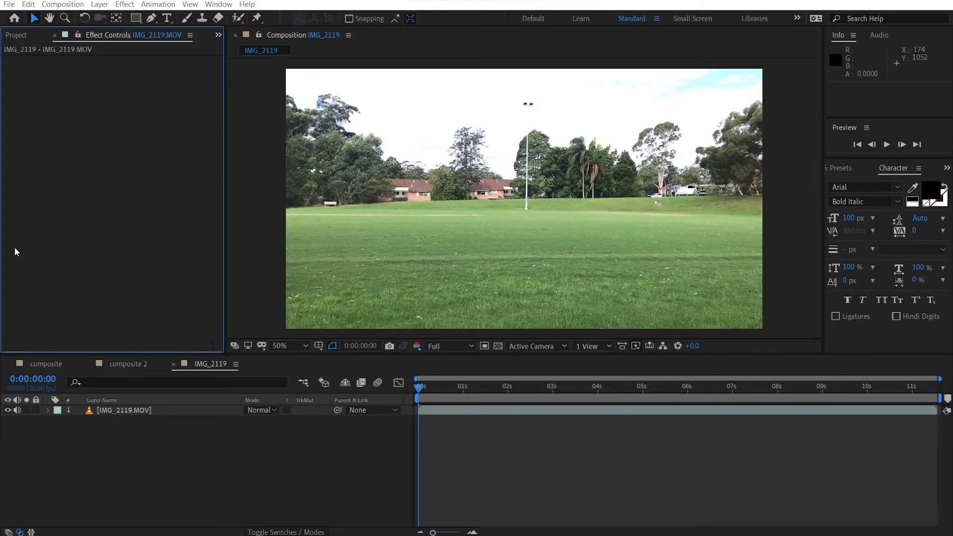
- Apply the Mocha AE effect to the IMG_2119.MOV layer and mute the layer's audio
left_click(159, 410)
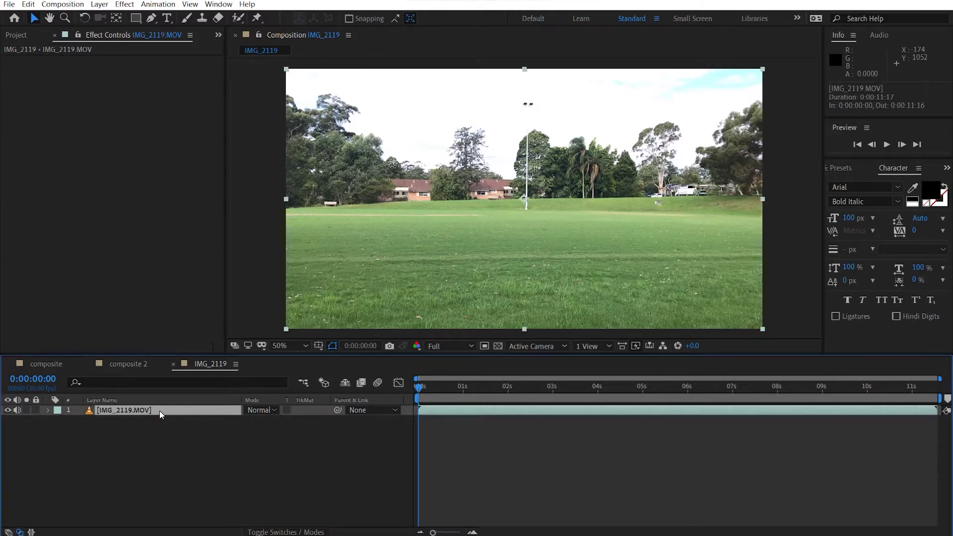
key("ctrl+space")
type("moc")
key("Down")
key("Return")
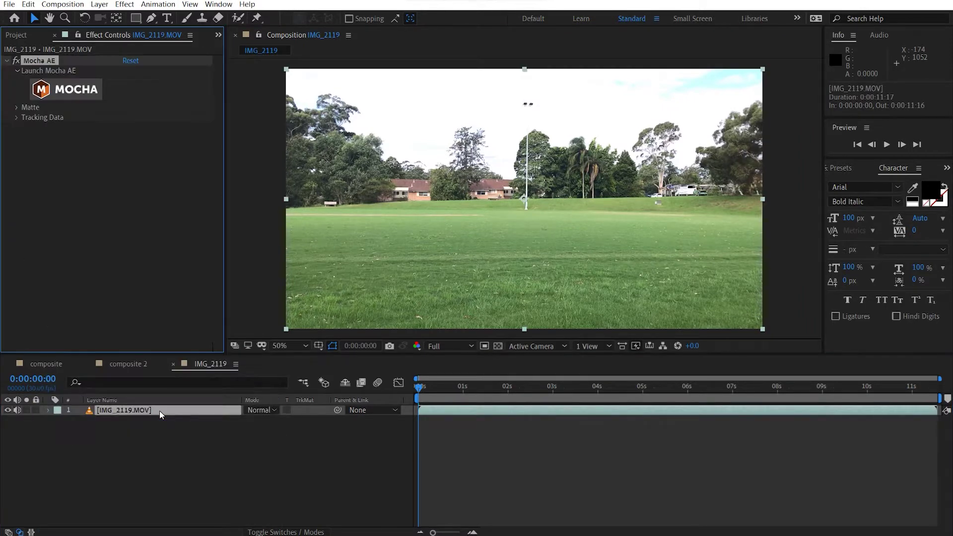
left_click(17, 410)
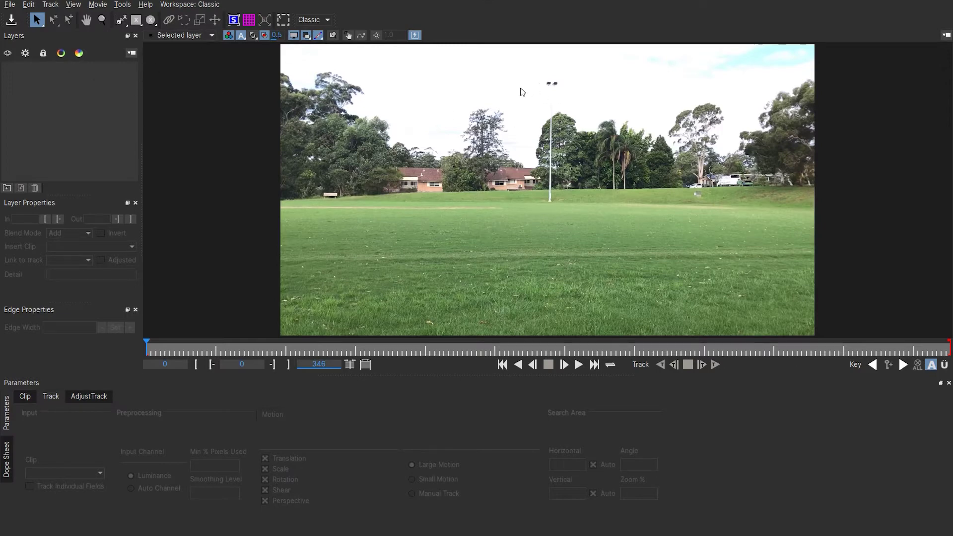
- Draw a closed spline in Mocha around the light pole and the trees beside it, reaching down to the field's far edge
key("z")
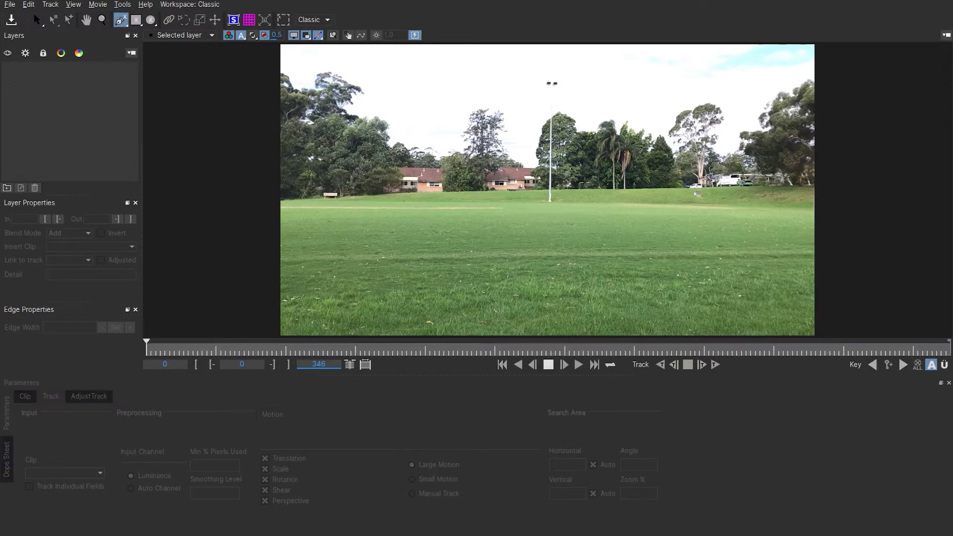
left_click(526, 59)
left_click(527, 223)
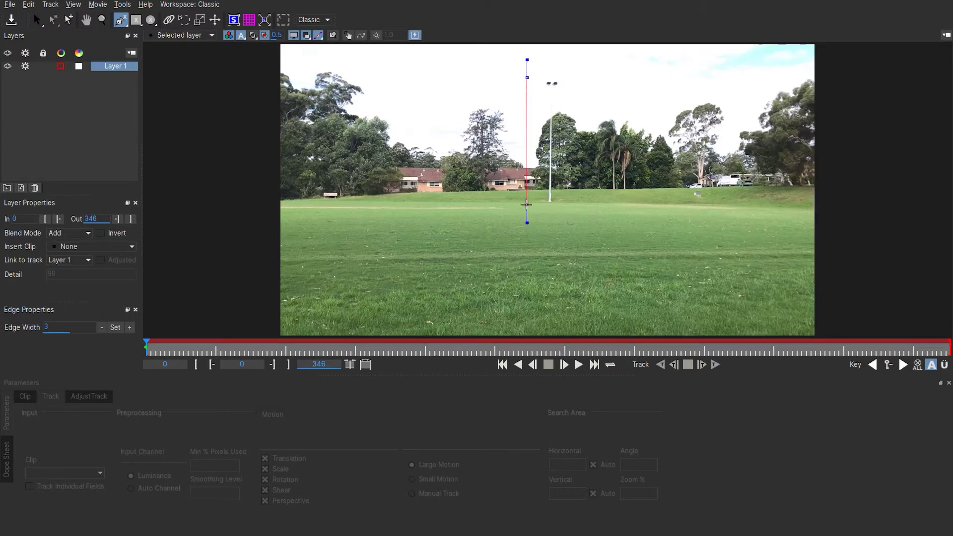
left_click(735, 208)
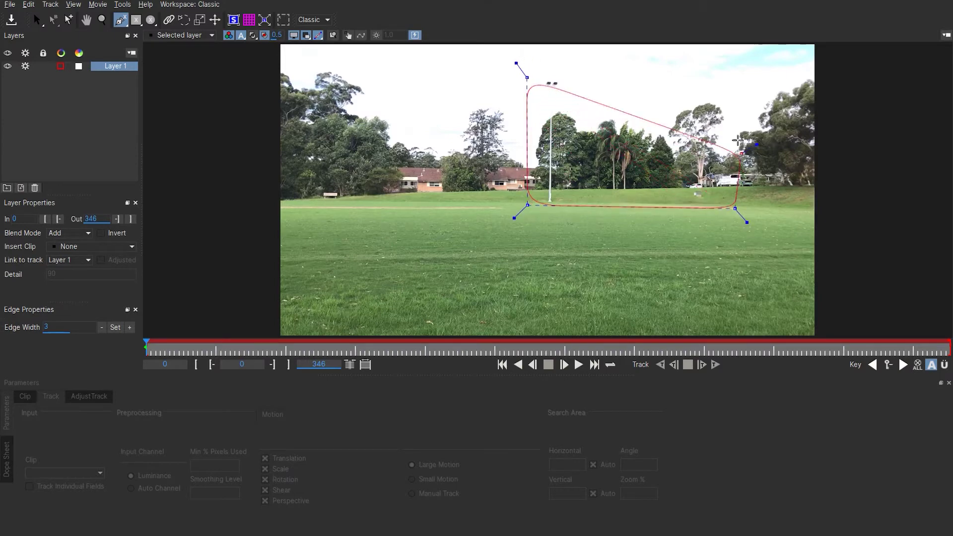
left_click(733, 93)
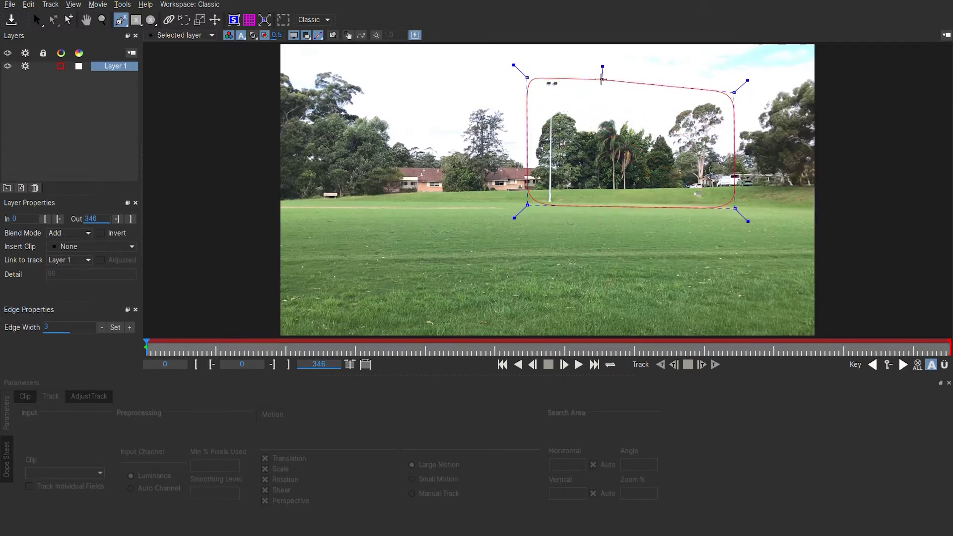
left_click(601, 79)
right_click(602, 80)
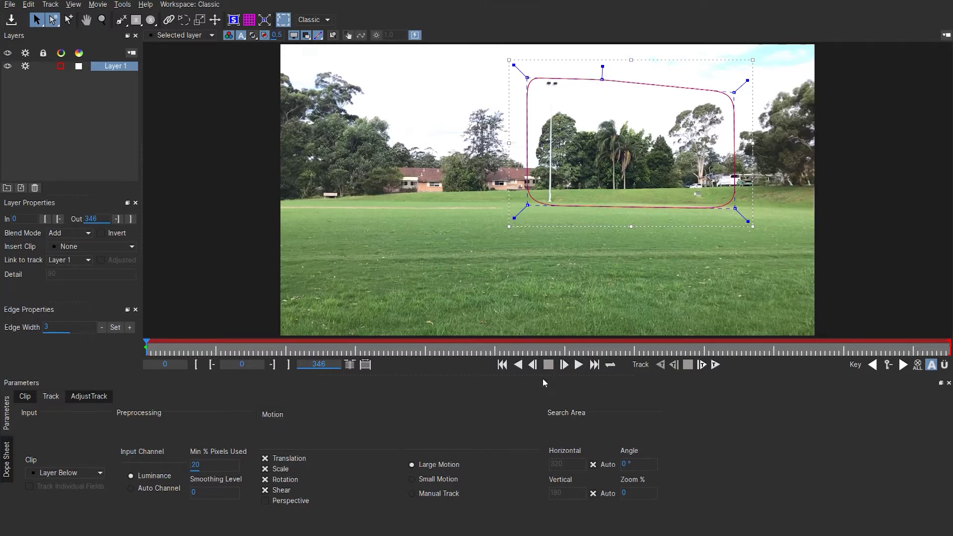
- Track the spline forward through the whole clip, check it by scrubbing, and save the project on exiting Mocha
left_click(716, 365)
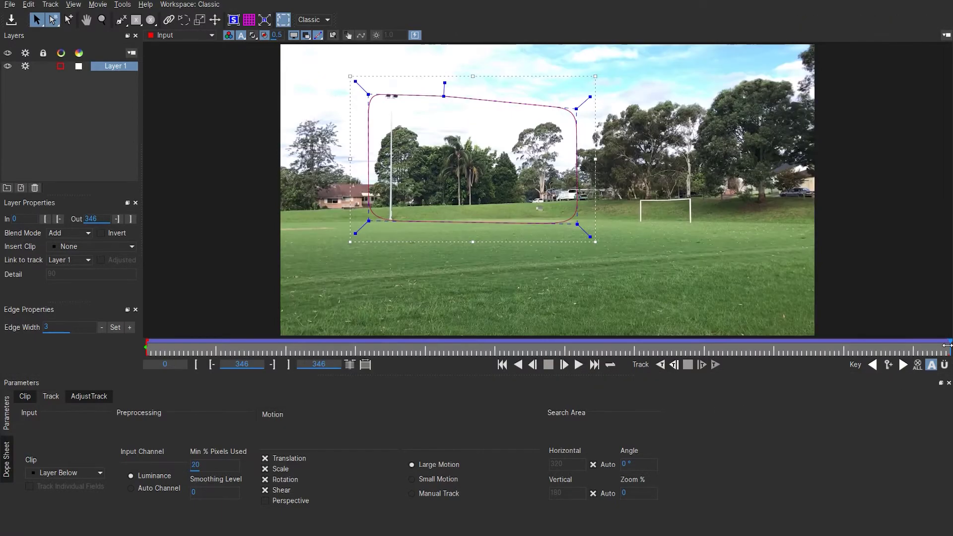
left_click_drag(947, 345, 677, 347)
left_click_drag(272, 347, 451, 349)
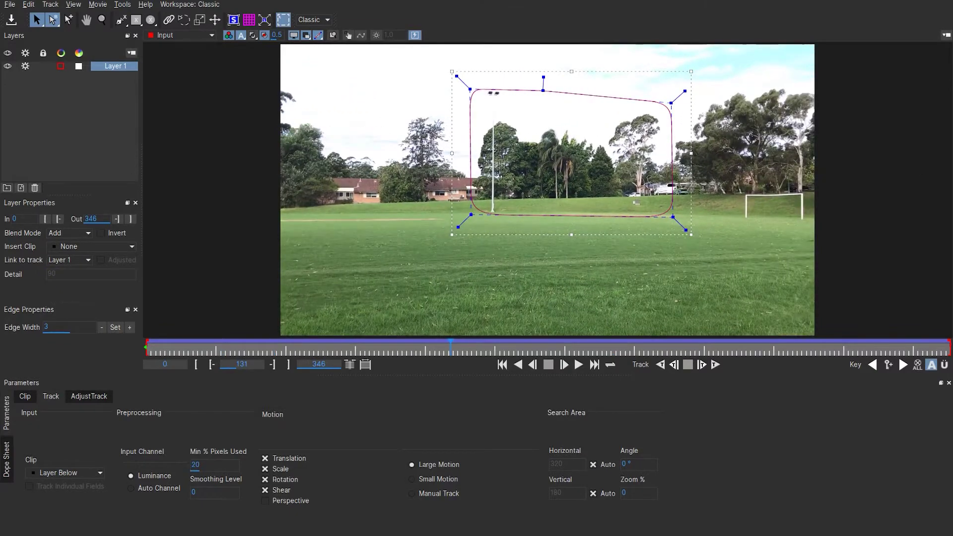
key("ctrl+q")
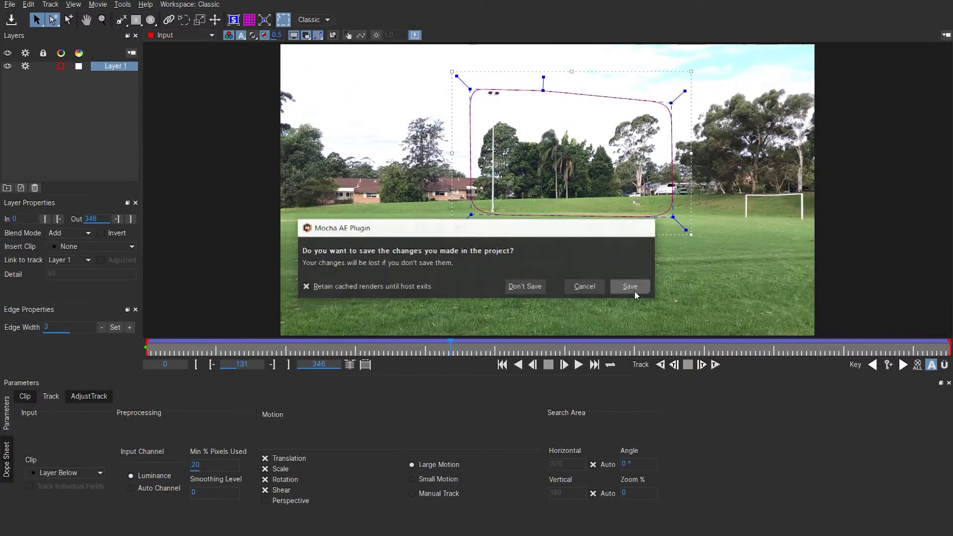
left_click(631, 288)
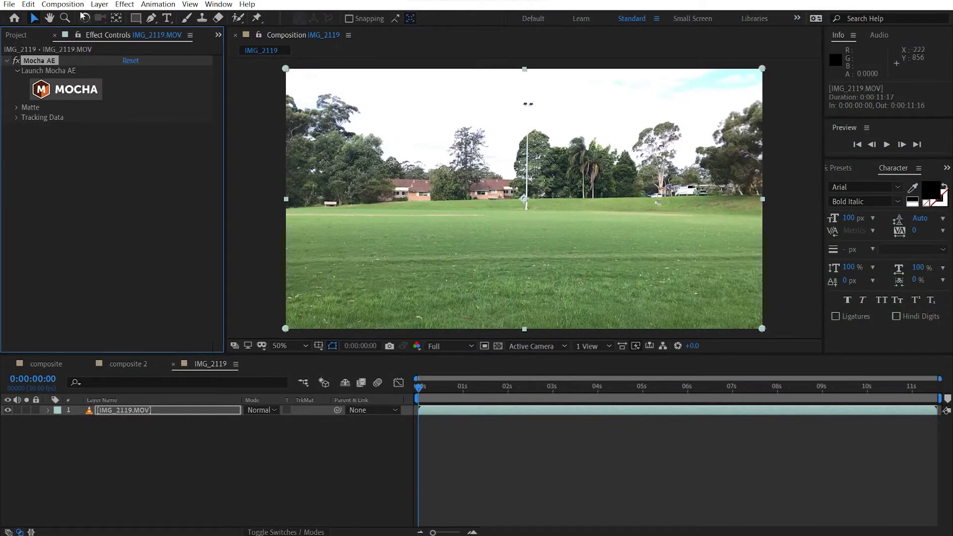
- Add a null object to the IMG_2119 composition and name it TD
left_click(100, 4)
mouse_move(141, 18)
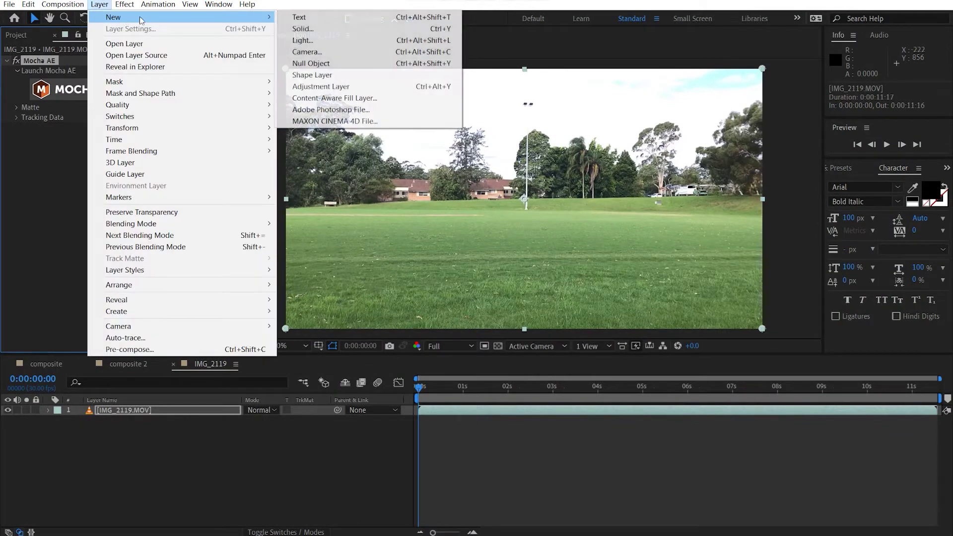
left_click(311, 63)
left_click(193, 409)
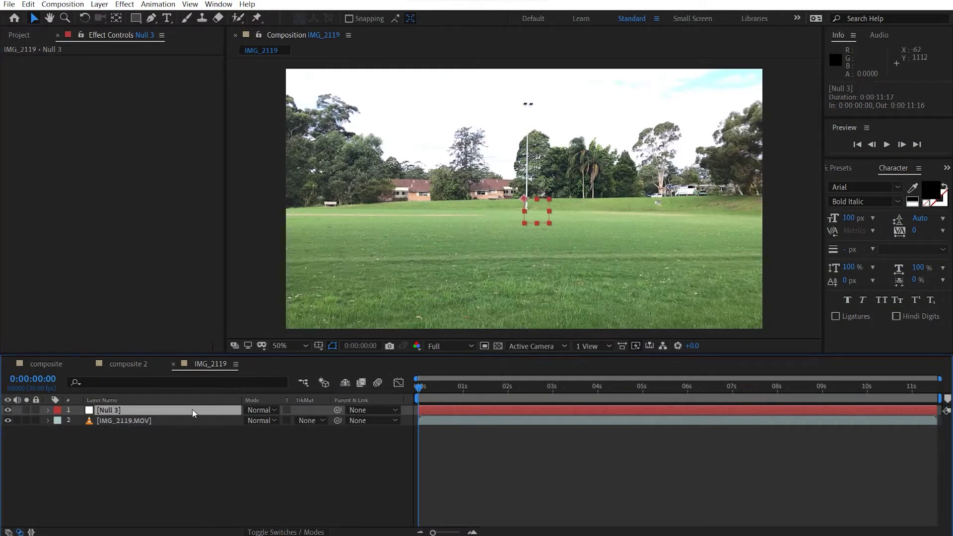
key("Return")
type("TD")
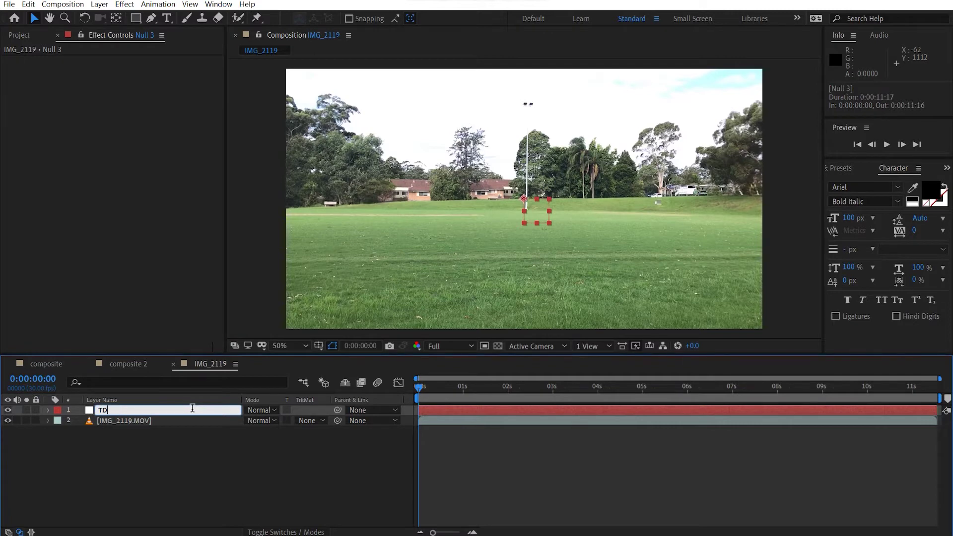
left_click(170, 487)
- Create track data from Layer 1 in the footage layer's Mocha AE effect
left_click(139, 414)
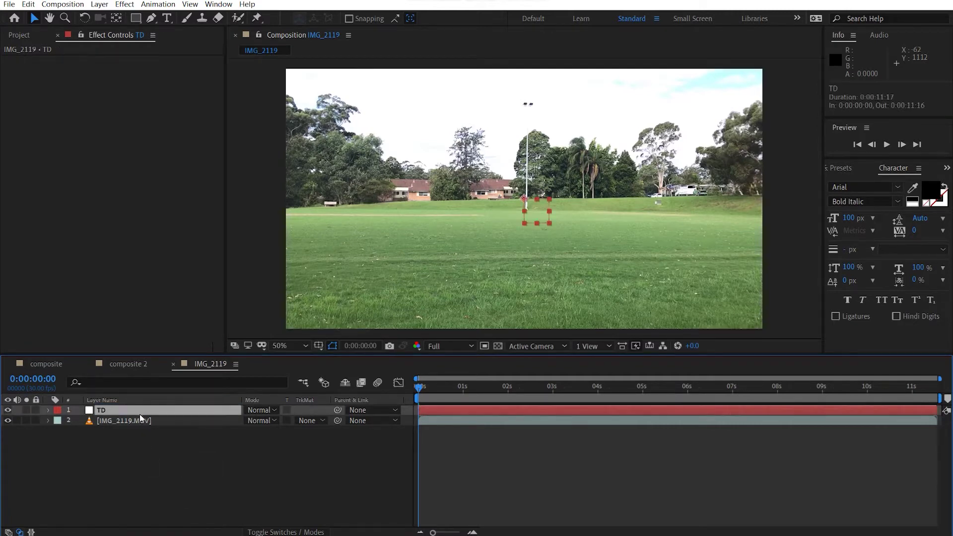
left_click(139, 420)
left_click(16, 118)
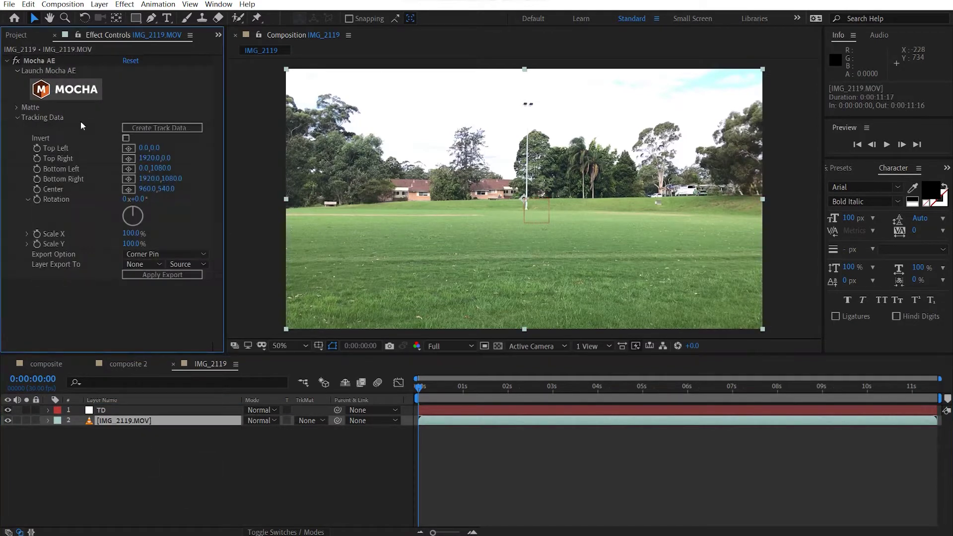
left_click(179, 128)
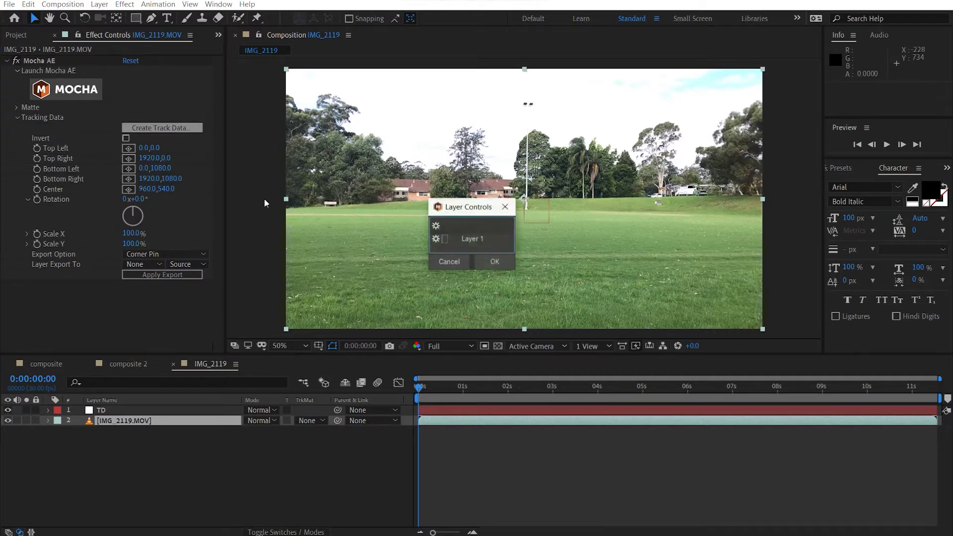
left_click(481, 243)
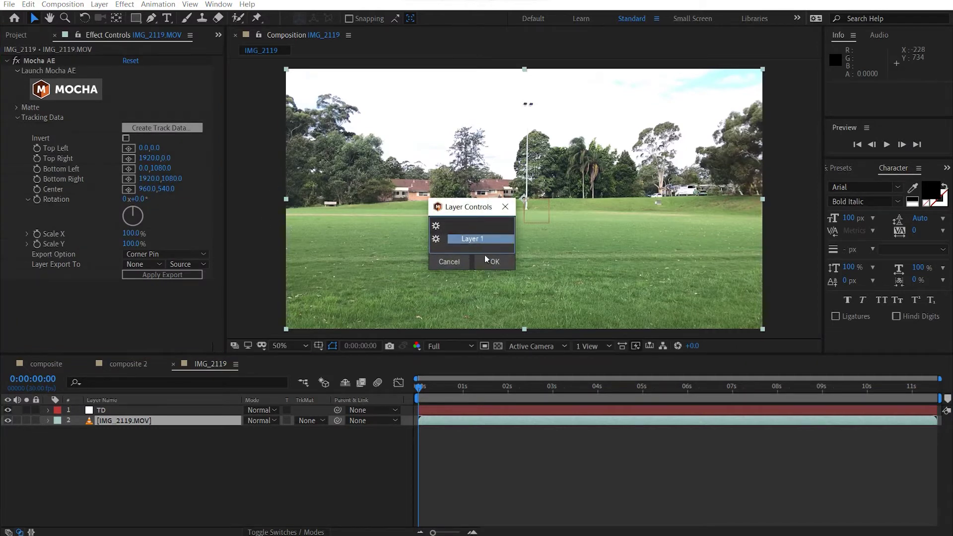
left_click(495, 262)
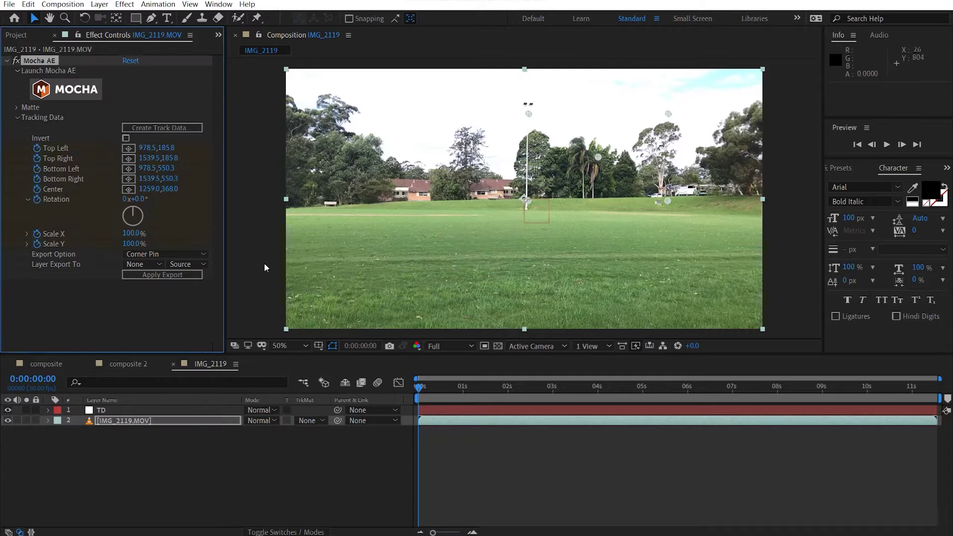
- Export the Mocha tracking data as Transform to the TD null layer
left_click(160, 254)
left_click(164, 287)
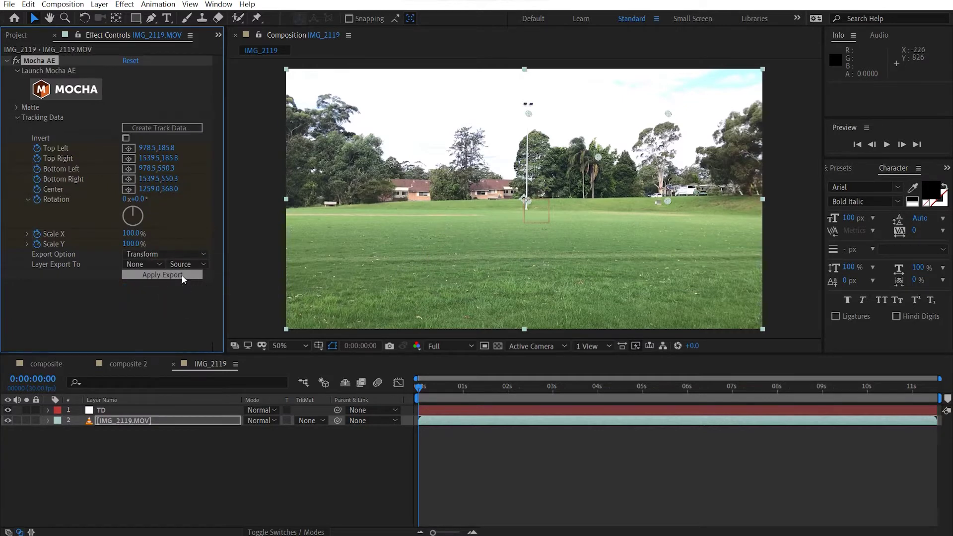
left_click(132, 264)
left_click(171, 290)
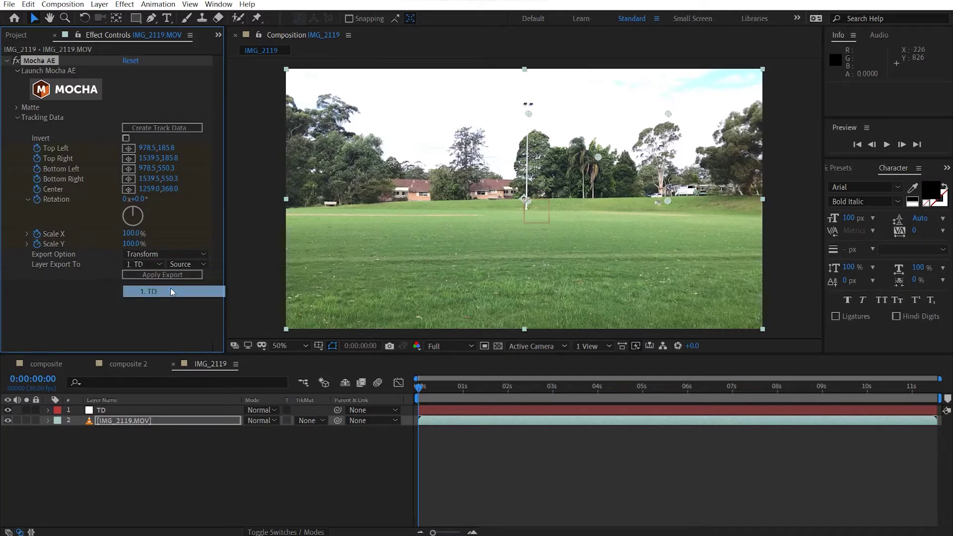
left_click(161, 275)
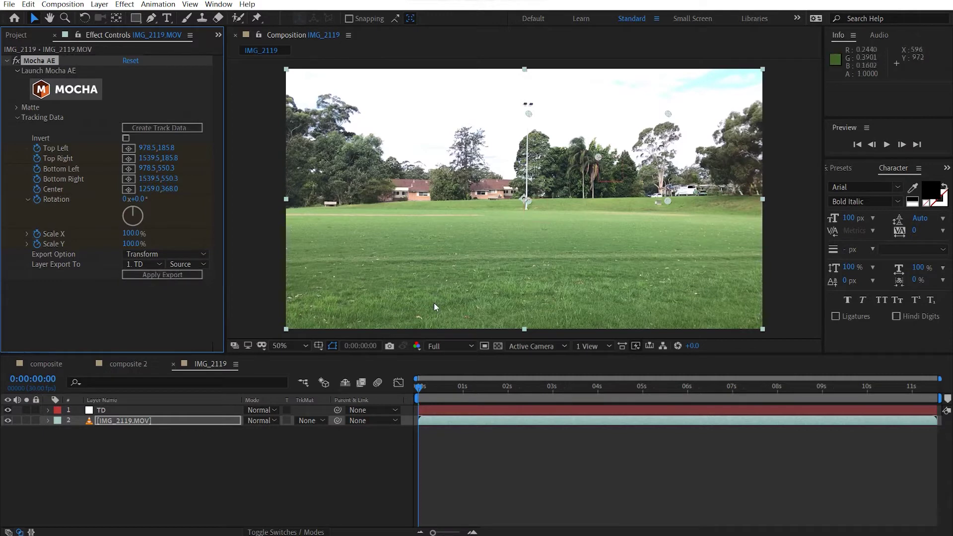
- Reveal the TD null's animated properties and scrub the timeline to check the applied tracking keyframes
left_click(107, 410)
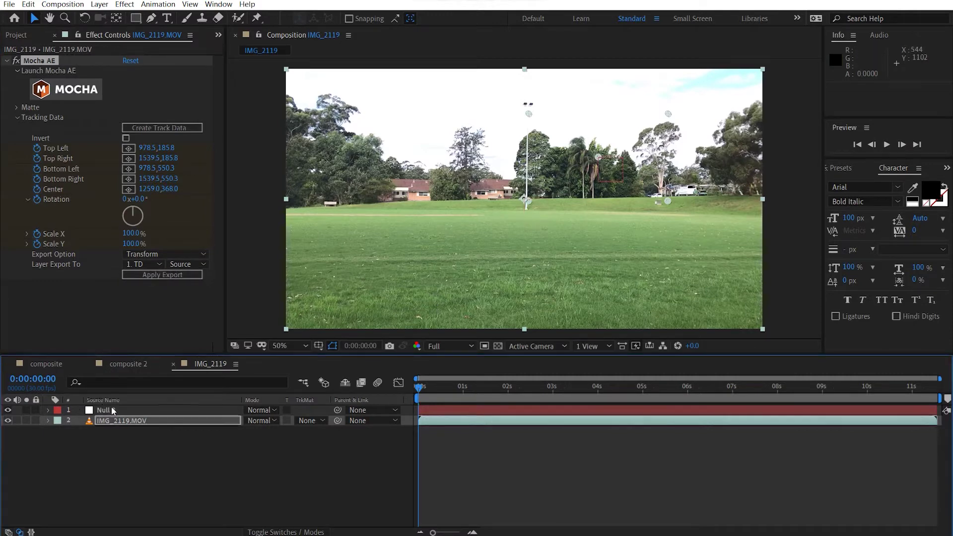
left_click(111, 400)
left_click(115, 402)
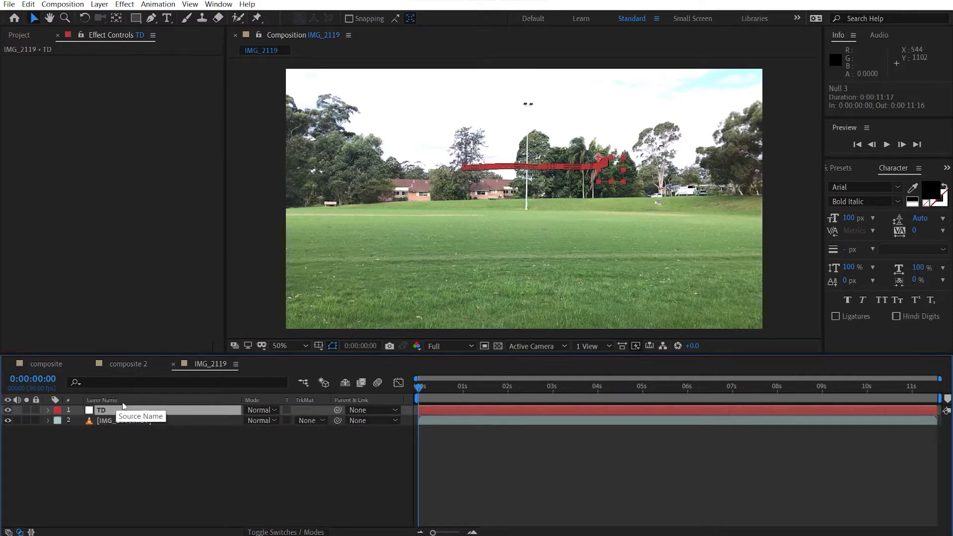
key("u")
left_click_drag(419, 389, 321, 400)
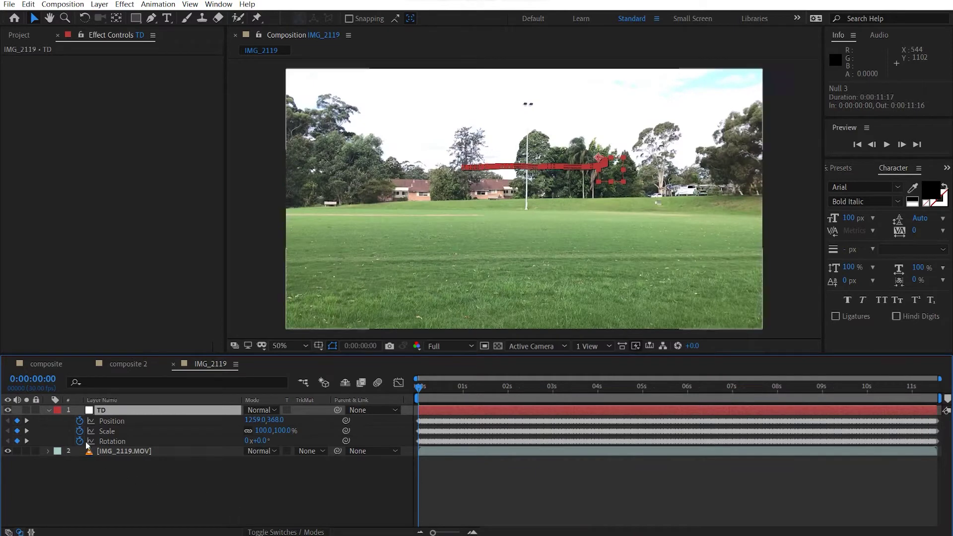
- Remove all Scale keyframes from the TD null and collapse its properties
left_click(78, 430)
left_click(250, 515)
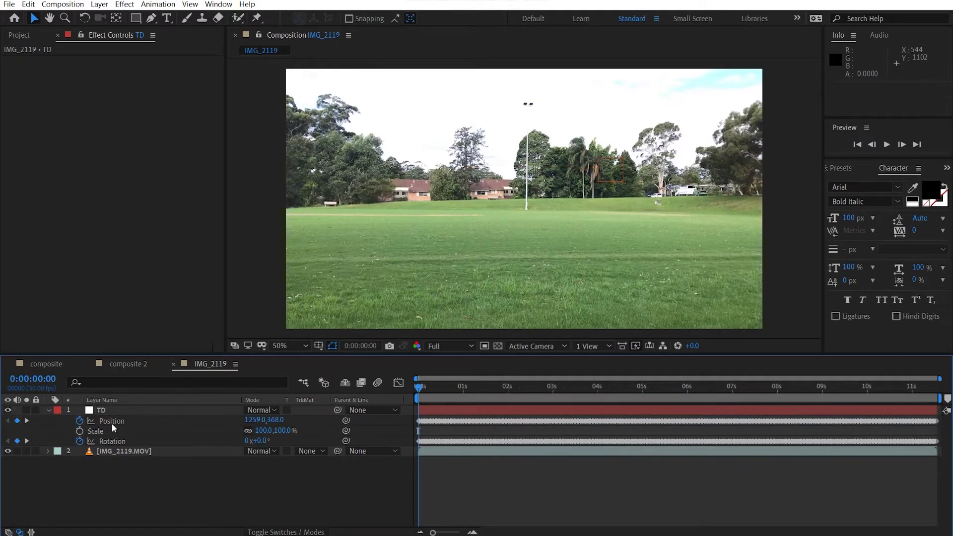
left_click(48, 410)
- Apply the 3D Camera Tracker effect to the IMG_2119.MOV layer and accept the warning to let the analysis run
left_click(161, 422)
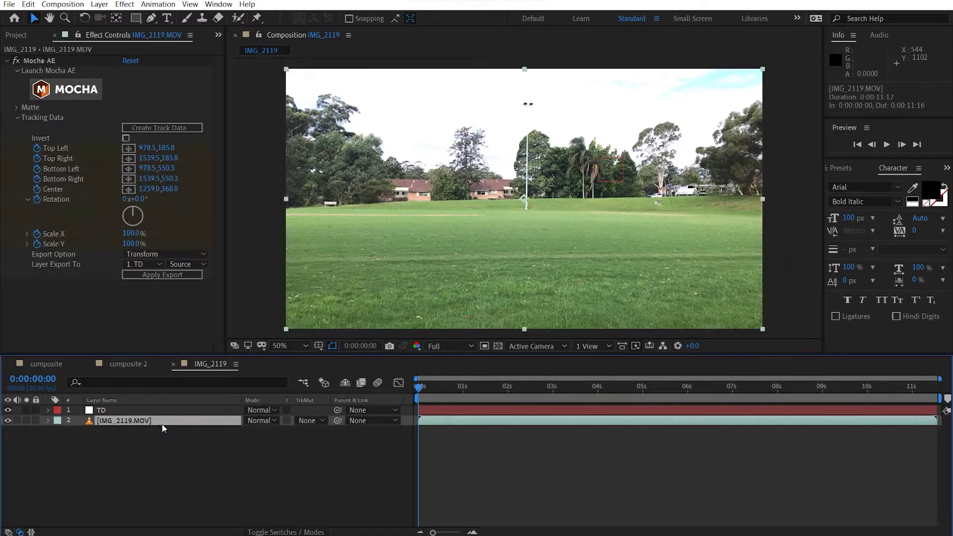
left_click(7, 60)
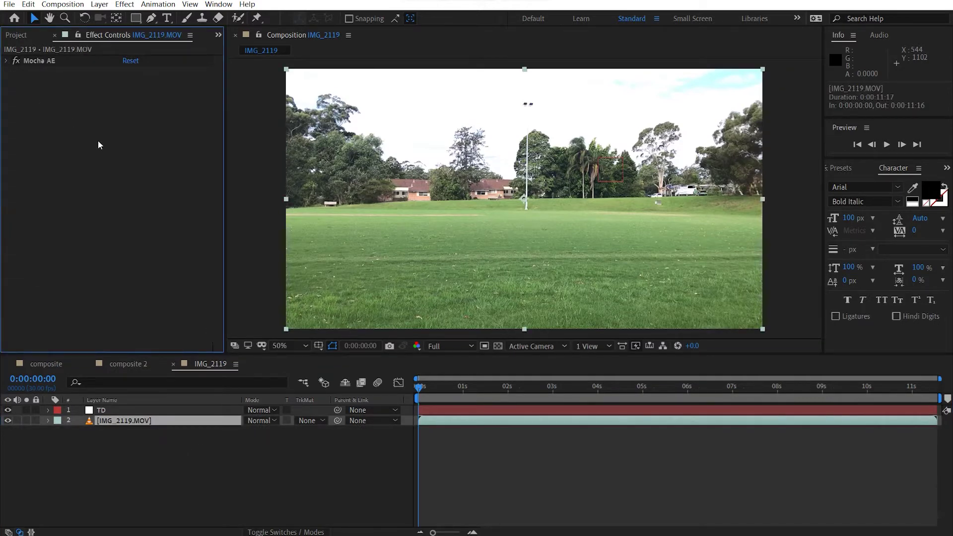
key("ctrl+space")
type("camer")
left_click(99, 141)
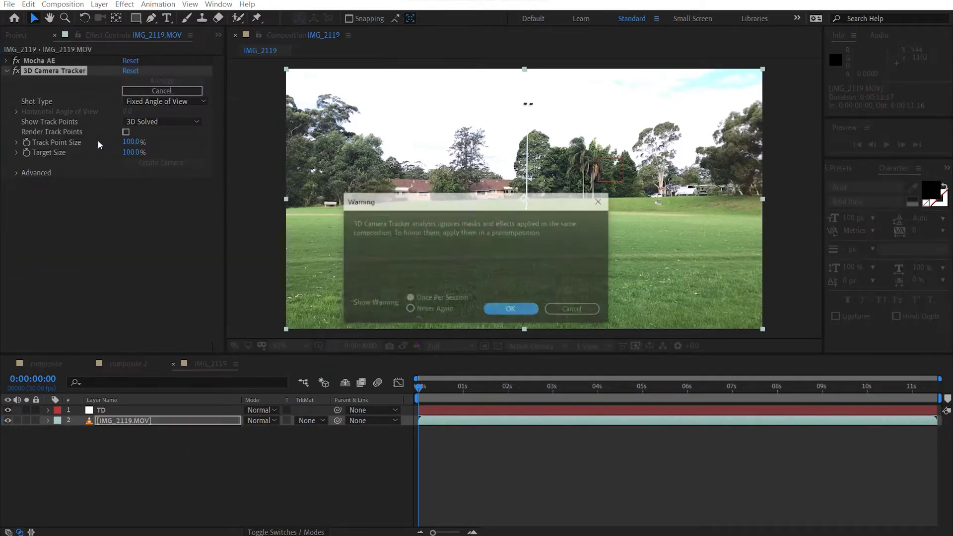
left_click(526, 312)
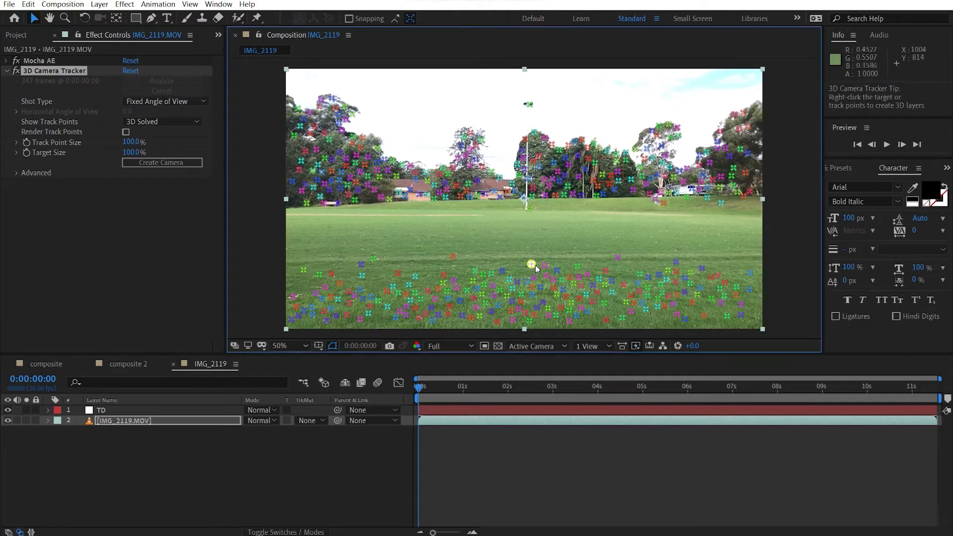
- Create a solid and camera from a solved track point on the grass near the middle of the field
right_click(534, 264)
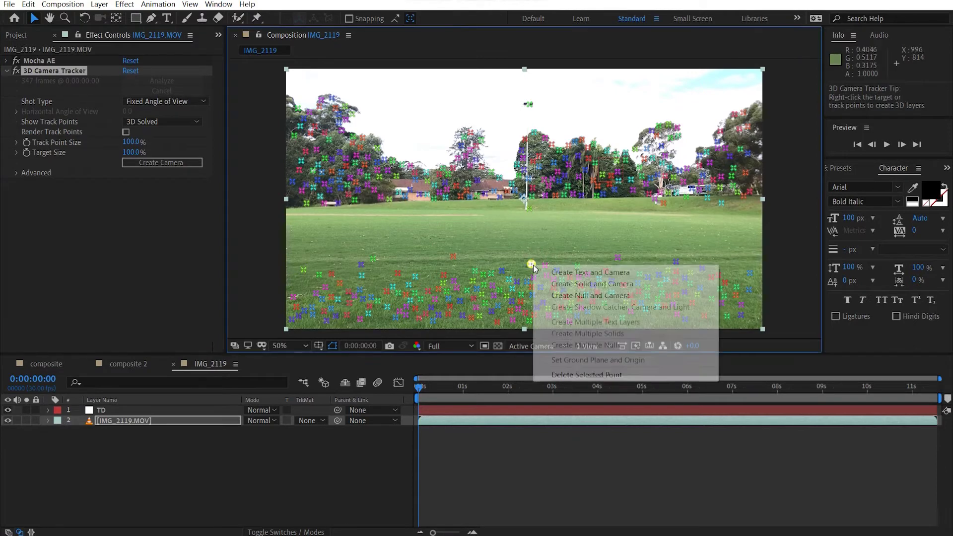
left_click(576, 287)
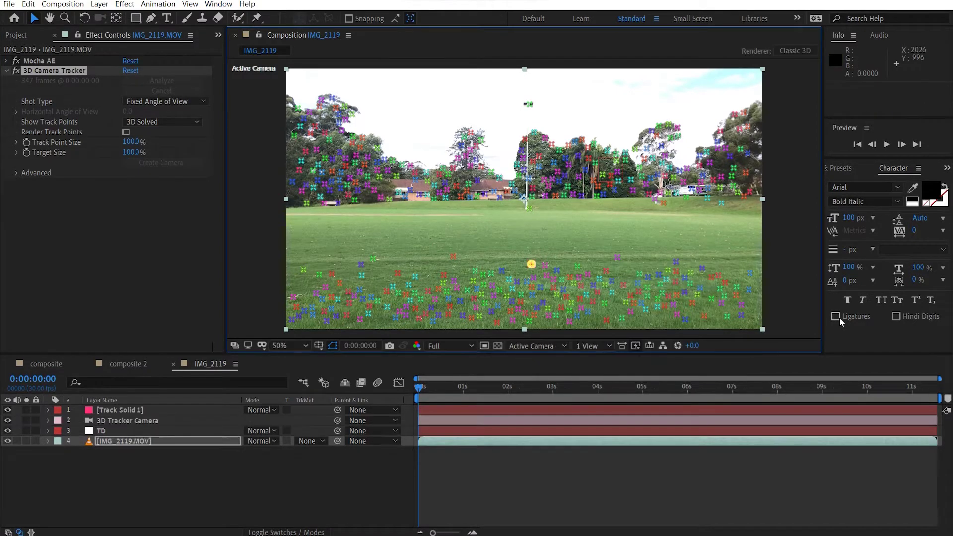
left_click(155, 420)
left_click(157, 410)
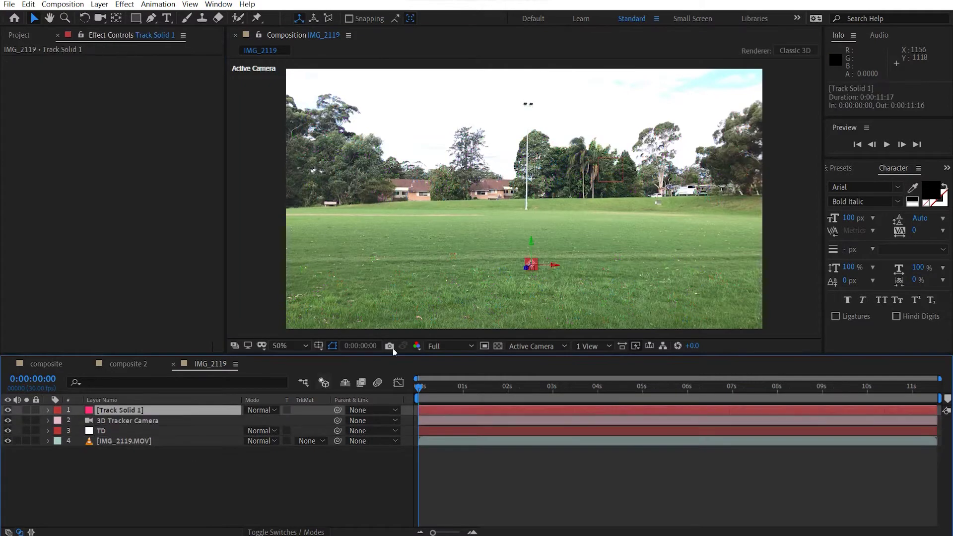
- Scale the track solid on the grass up to 591%
key("period")
key("period")
key("period")
key("period")
key("period")
key("period")
scroll(492, 158, "down", 4)
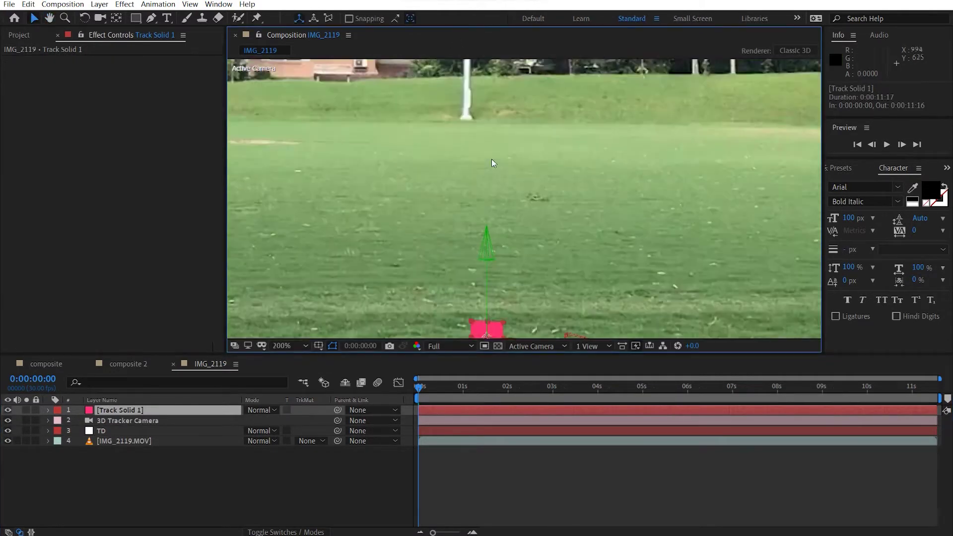
key("v")
key("s")
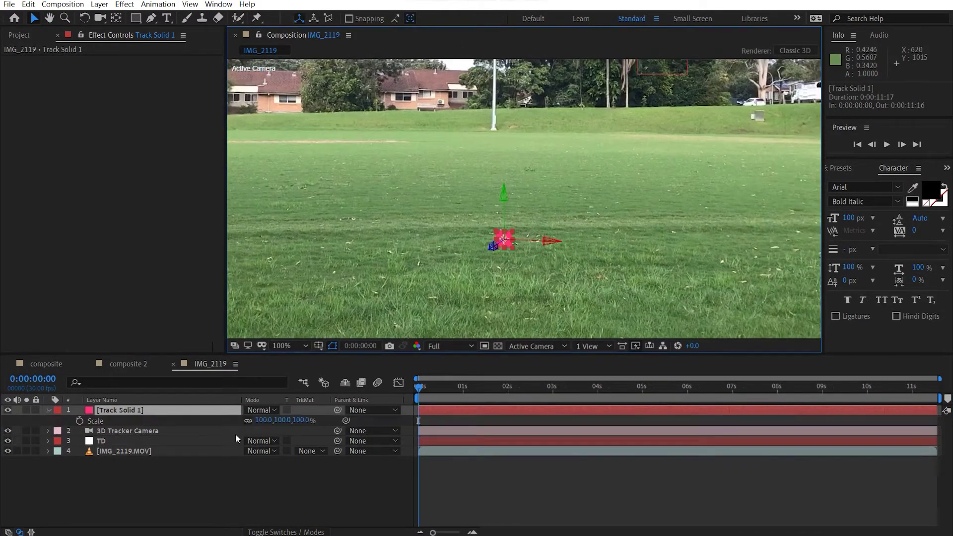
left_click_drag(272, 420, 517, 420)
scroll(536, 219, "down", 2)
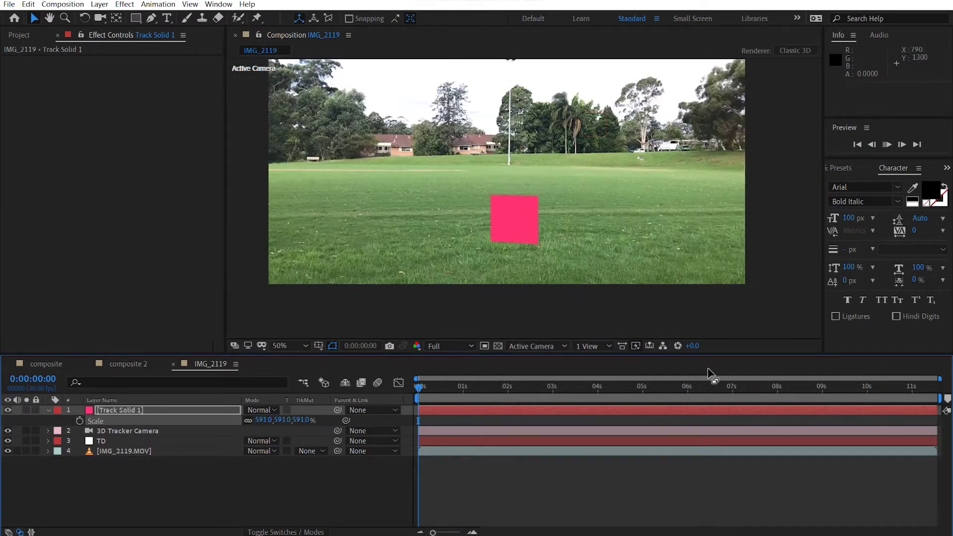
- Preview the camera track with the solid in place, and delete the solid
key("space")
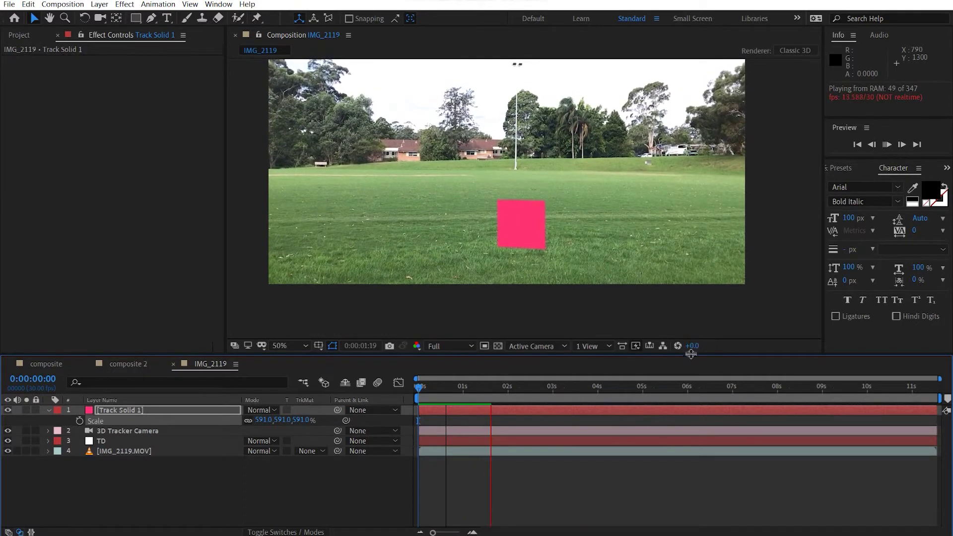
key("space")
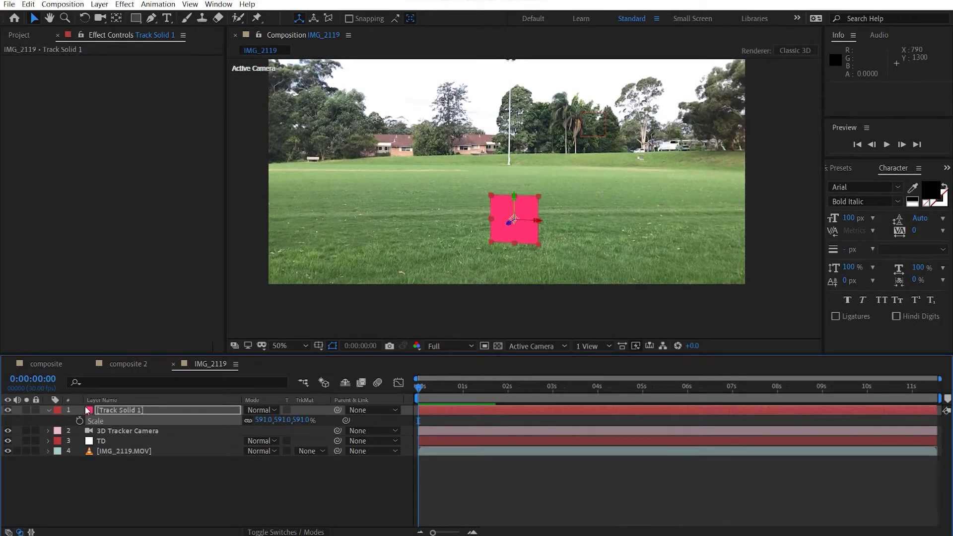
left_click(95, 409)
key("Delete")
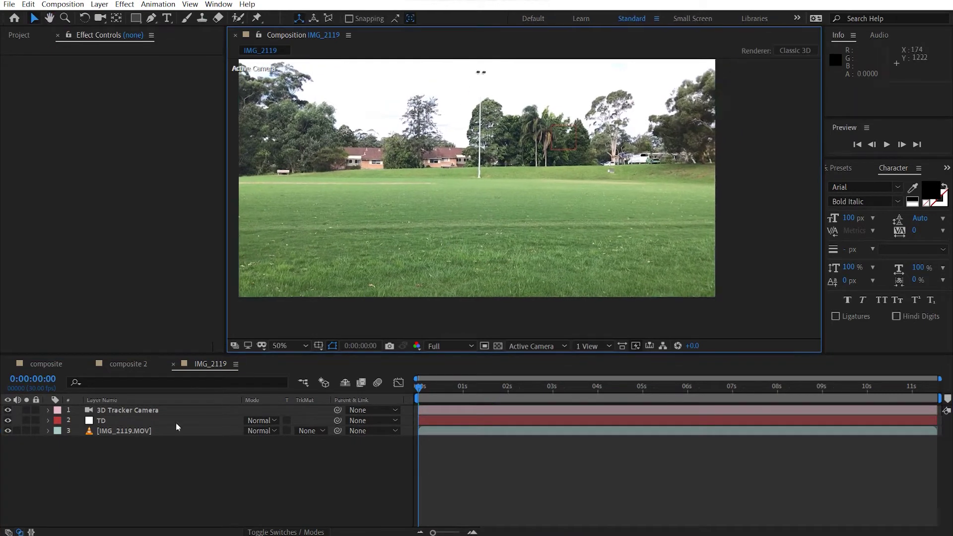
- Create three nulls from separate 3D Camera Tracker points on the grass: far left, near centre and far right
left_click(150, 431)
left_click(47, 70)
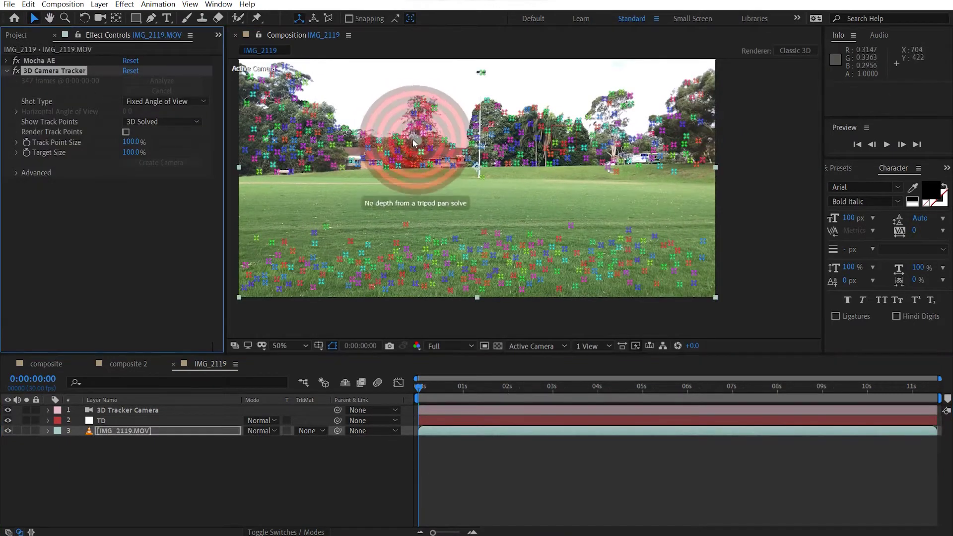
right_click(326, 225)
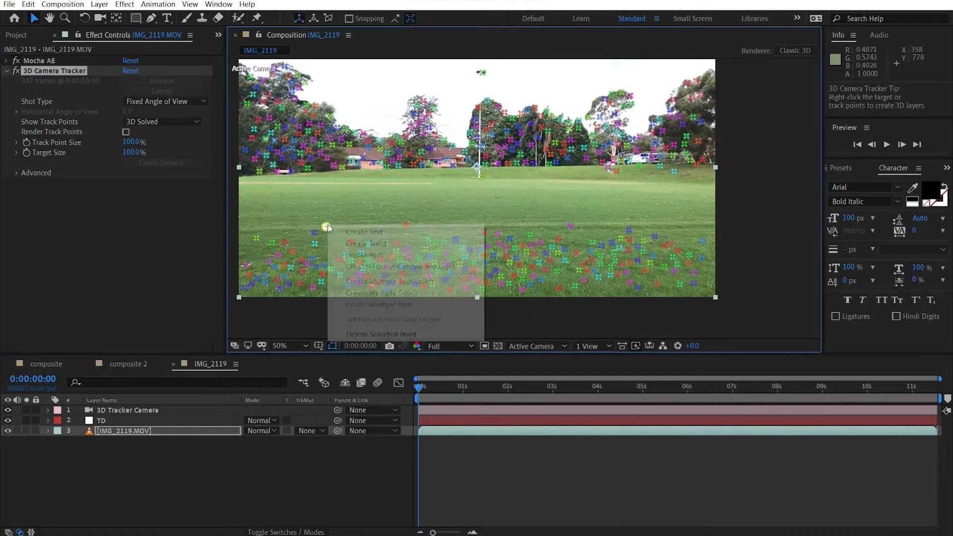
left_click(342, 257)
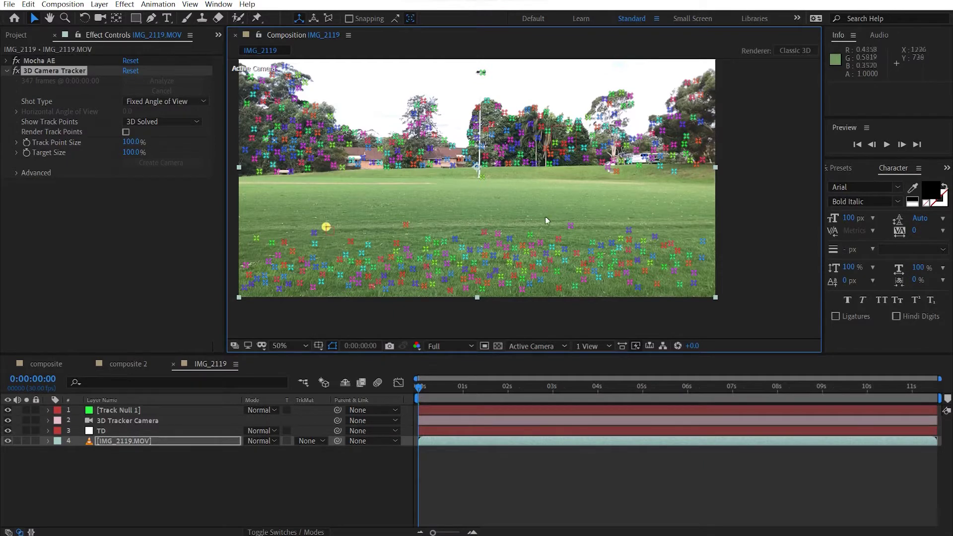
right_click(471, 270)
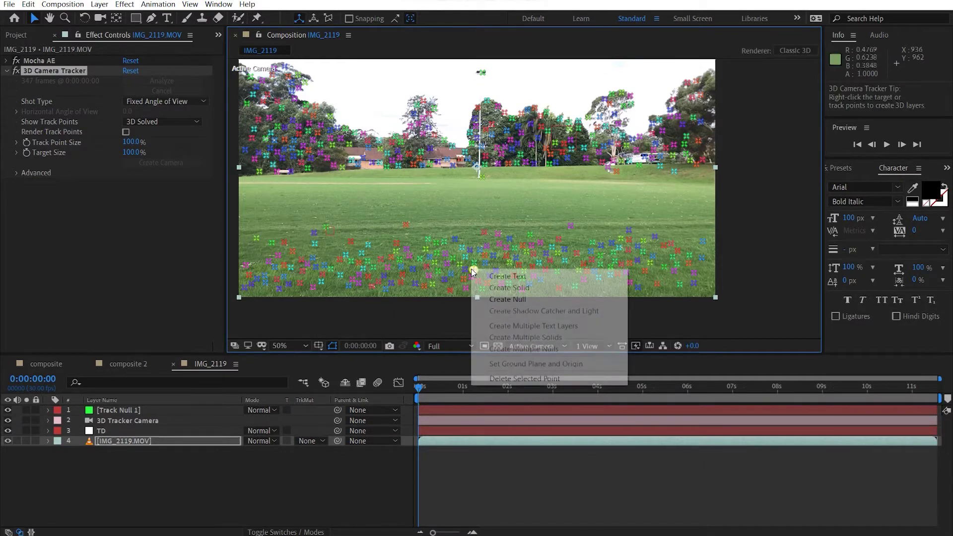
left_click(507, 299)
right_click(570, 227)
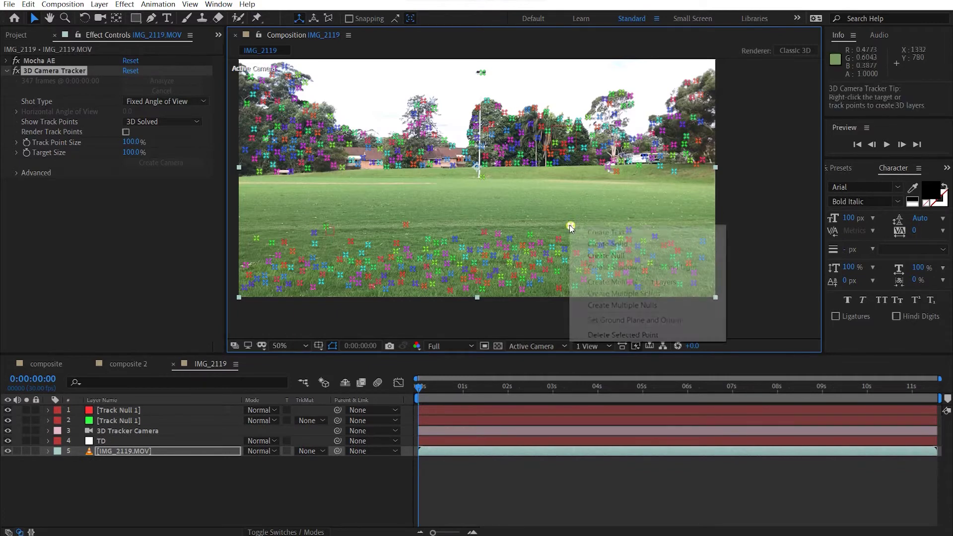
left_click(601, 254)
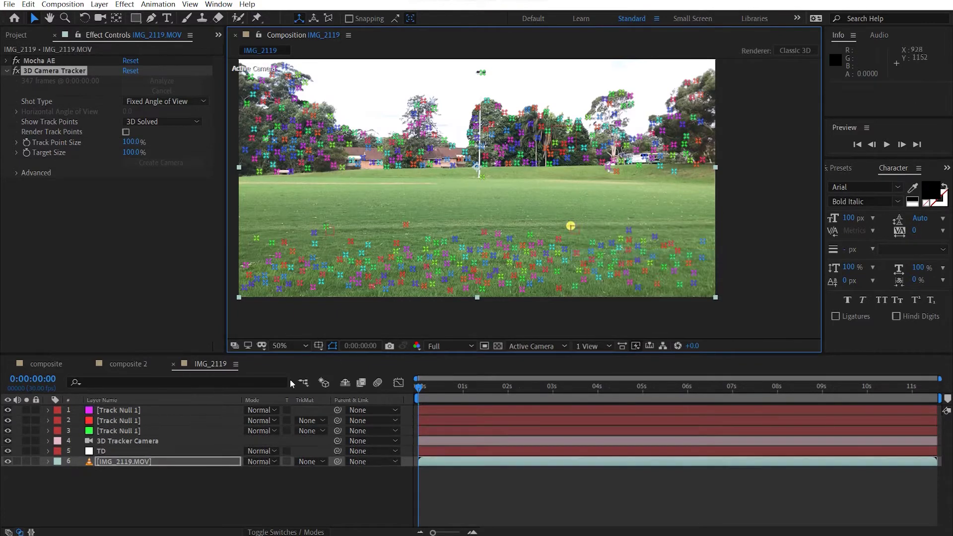
- Scale all three track nulls together to 289%, collapse their properties and deselect them
left_click(170, 422)
left_click(173, 411)
left_click(172, 430, "shift")
key("s")
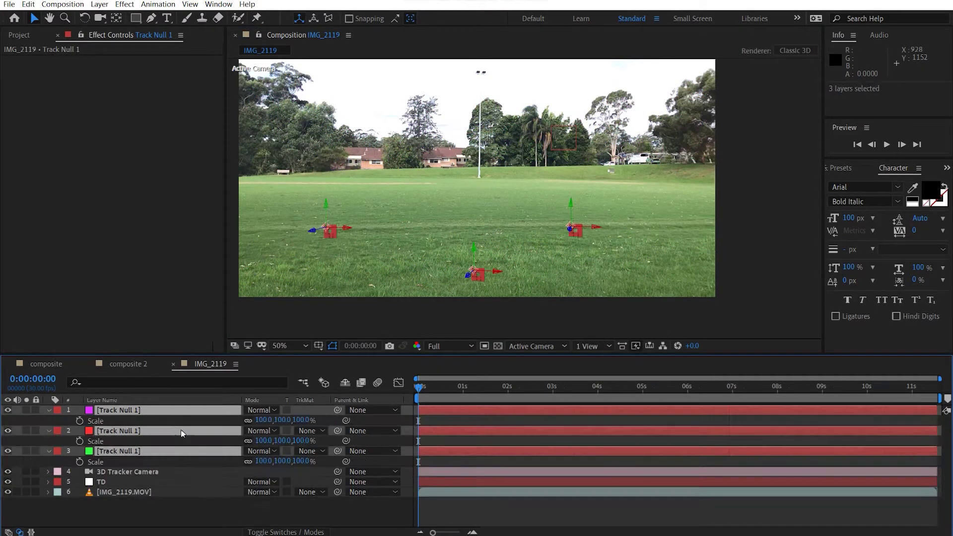
left_click_drag(266, 421, 47, 418)
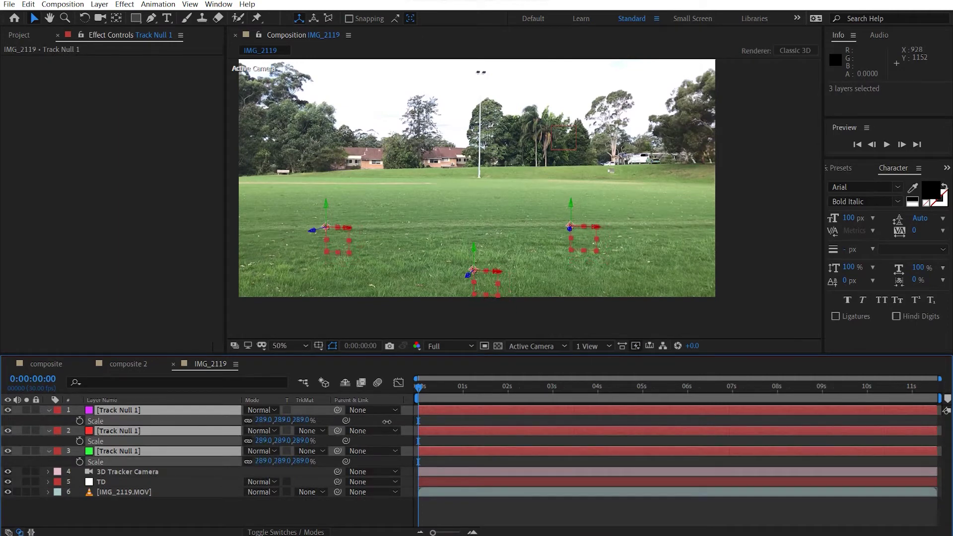
left_click(50, 410)
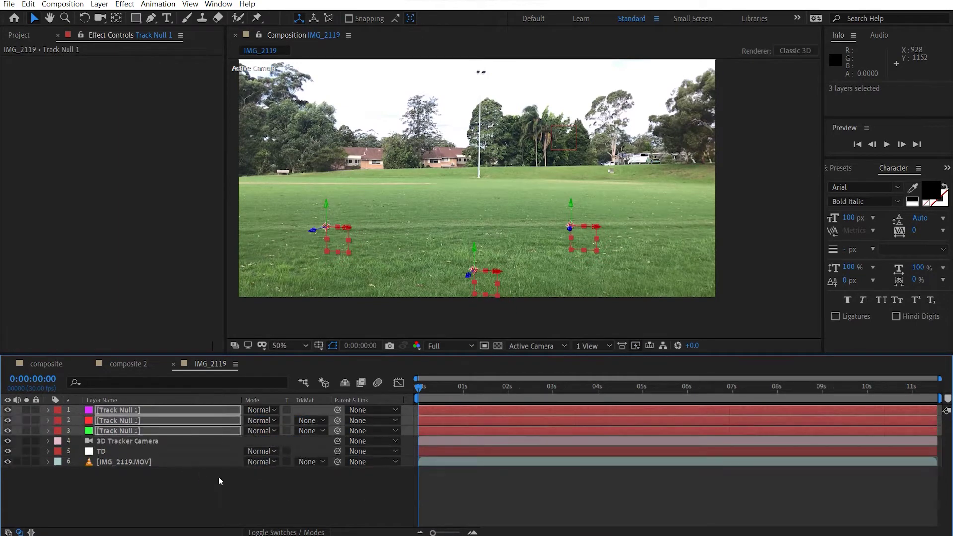
left_click(219, 477)
- Examine the layout of the track nulls from the Top view and return to the Active Camera view
left_click(546, 346)
left_click(552, 419)
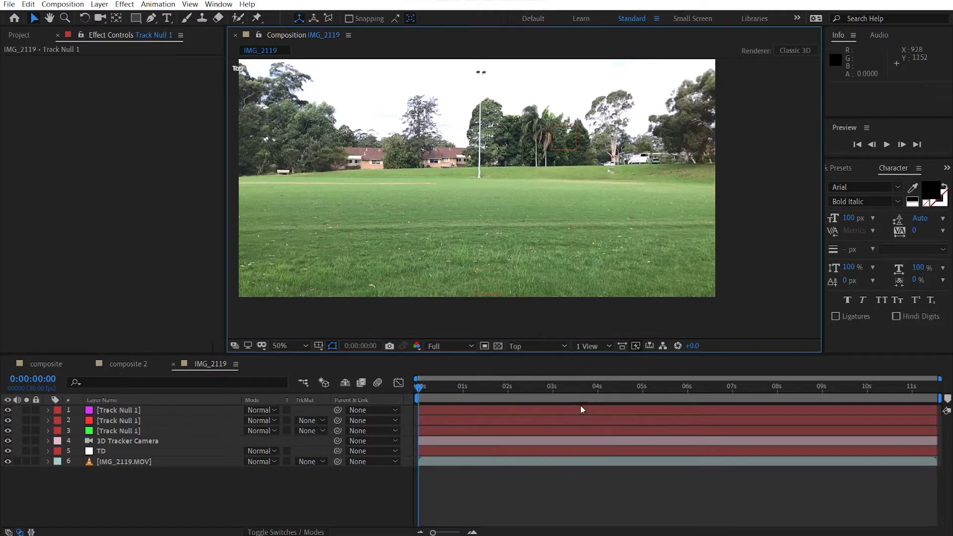
key("period")
key("period")
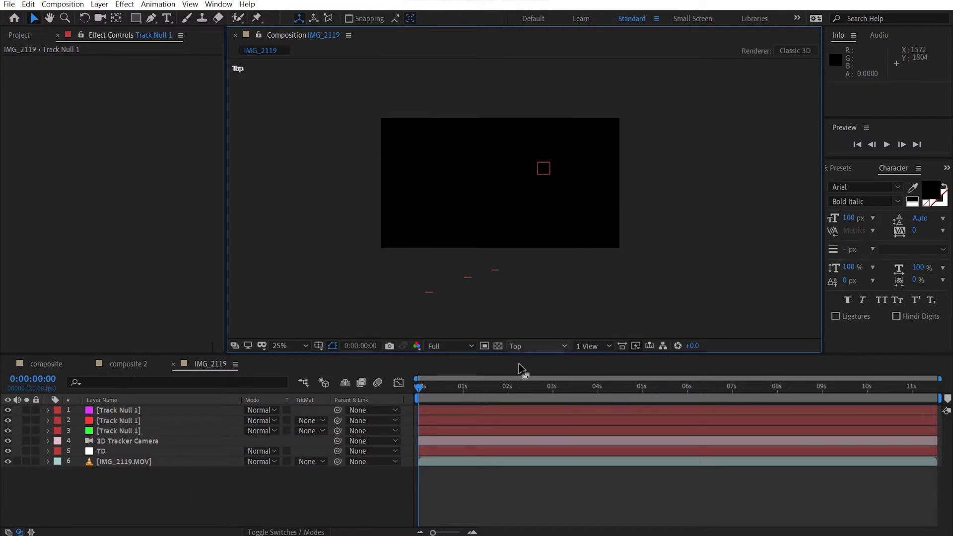
left_click(541, 345)
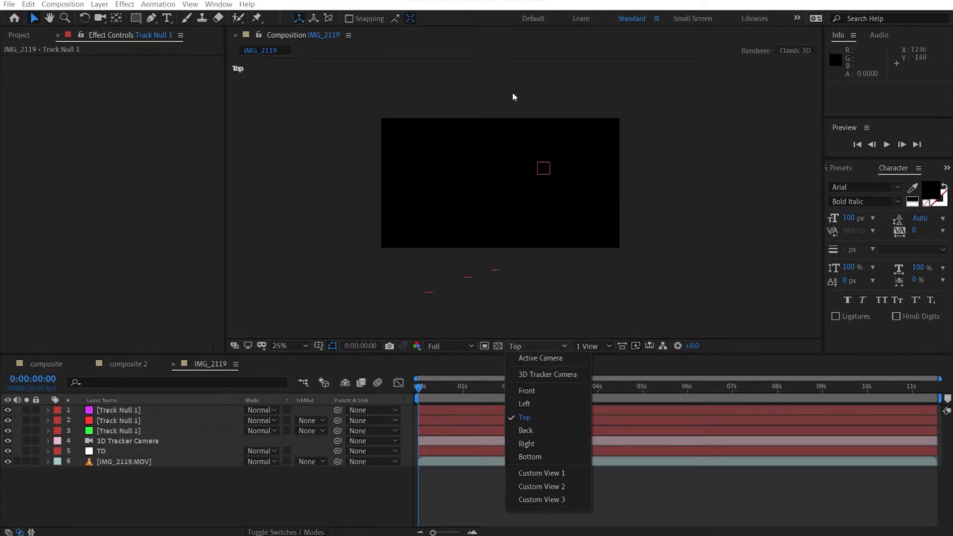
left_click(693, 168)
key("comma")
key("comma")
key("comma")
key("comma")
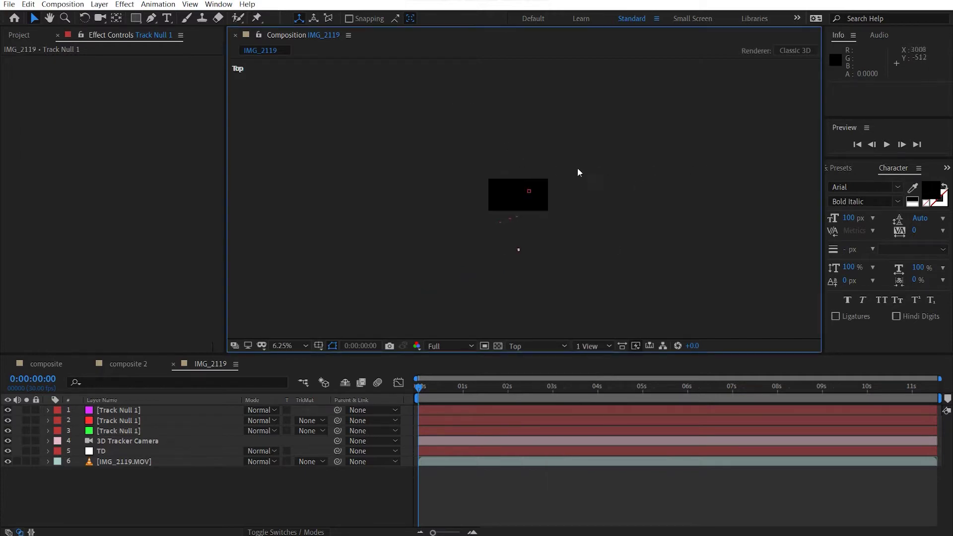
left_click(527, 350)
left_click(546, 363)
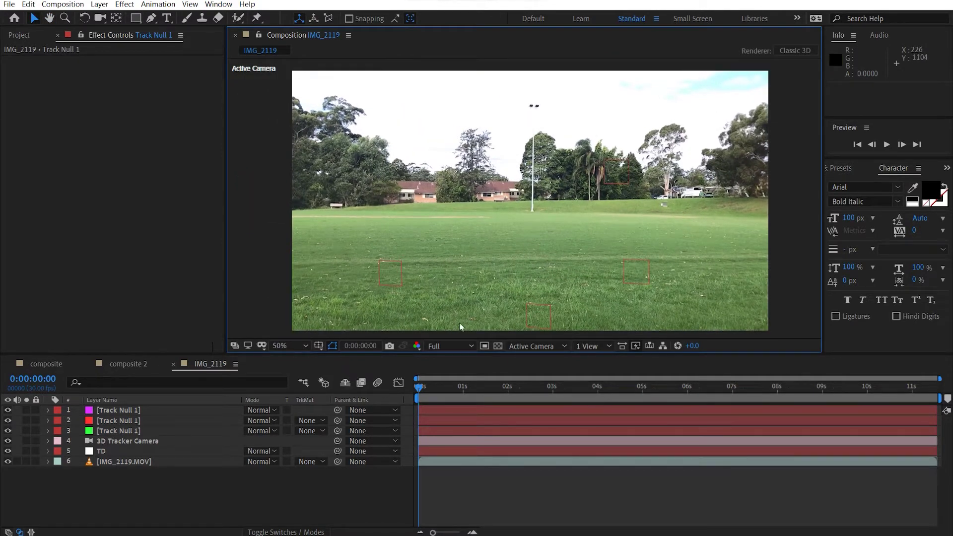
- Duplicate the IMG_2119.MOV footage layer and rename the upper copy "dead grass"
left_click(121, 462)
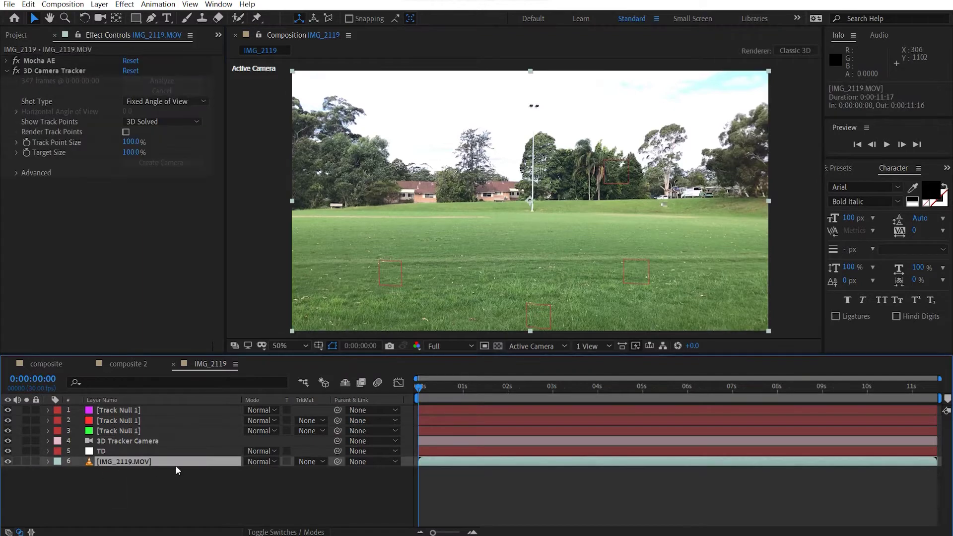
key("ctrl+d")
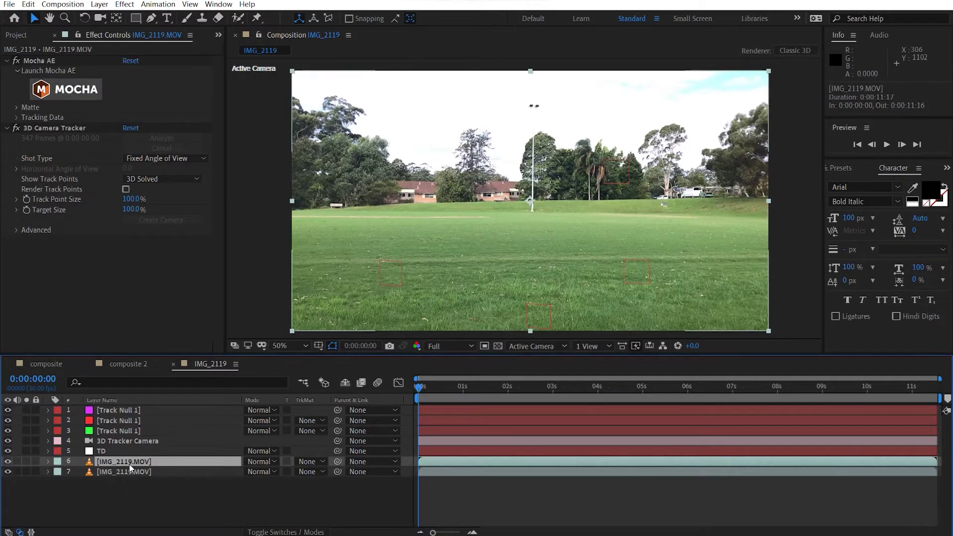
mouse_move(129, 464)
left_mouse_down()
mouse_move(132, 419)
mouse_move(140, 465)
left_mouse_up()
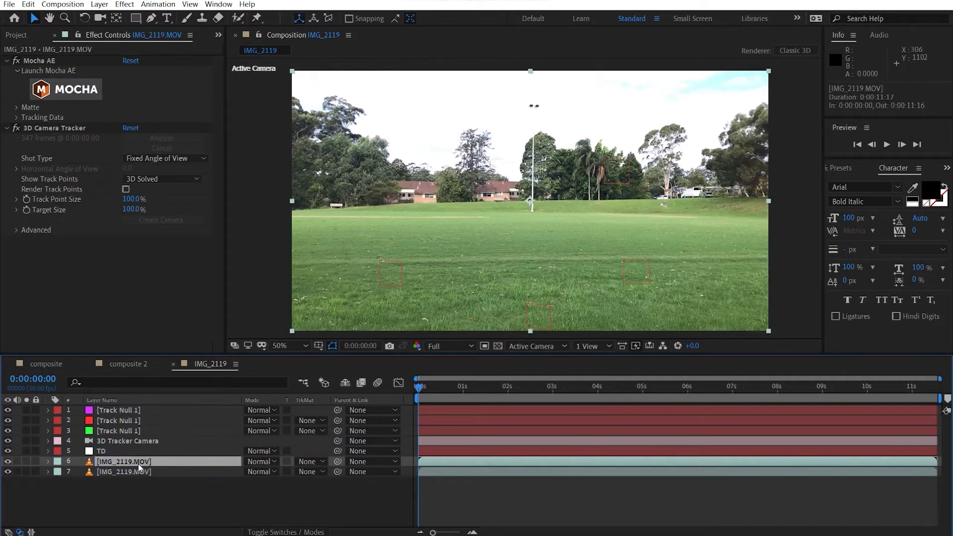
key("Return")
type("dead grass")
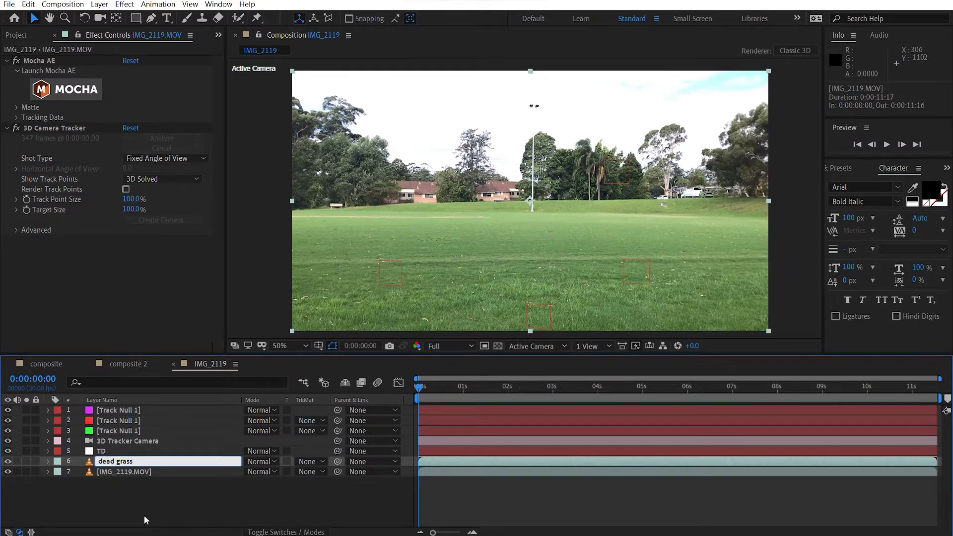
left_click(145, 517)
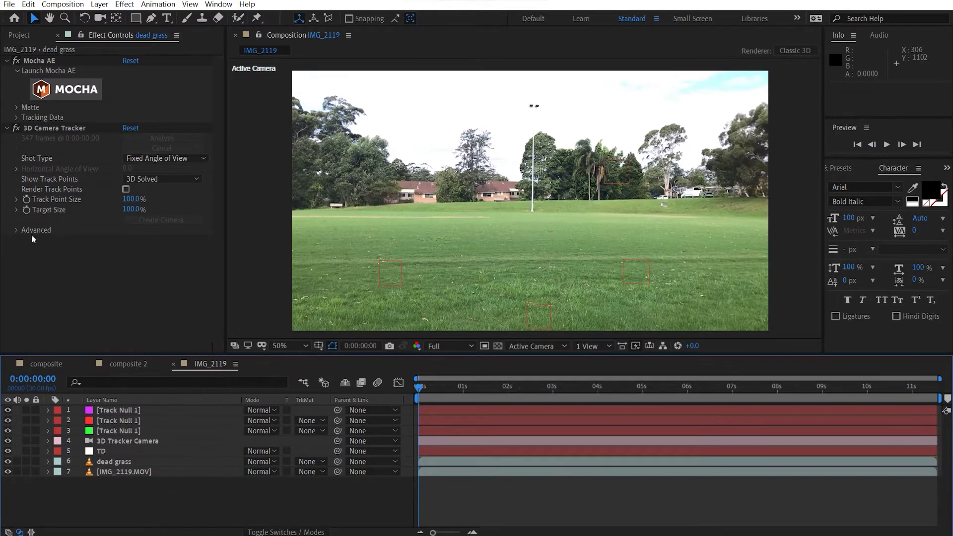
- Remove the Mocha AE and 3D Camera Tracker effects from the dead grass layer
left_click(114, 462)
left_click(73, 128)
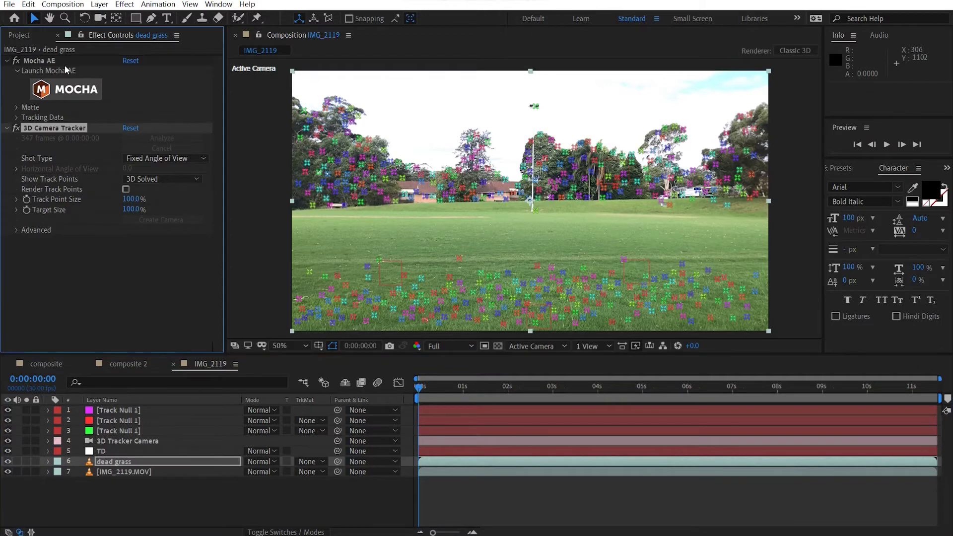
left_click(66, 63, "shift")
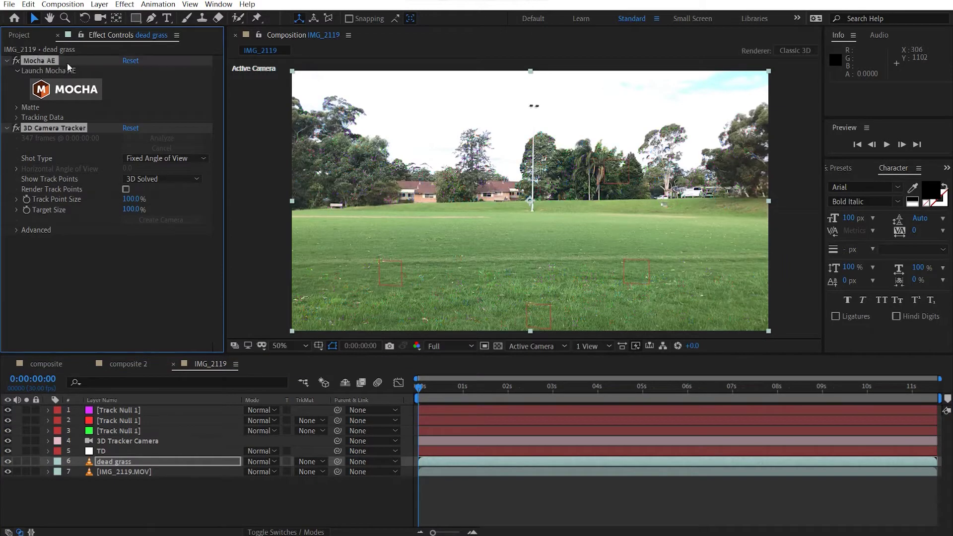
key("Delete")
- Apply the Hue/Saturation effect to the dead grass layer and lower its Master Saturation to about -40
key("ctrl+space")
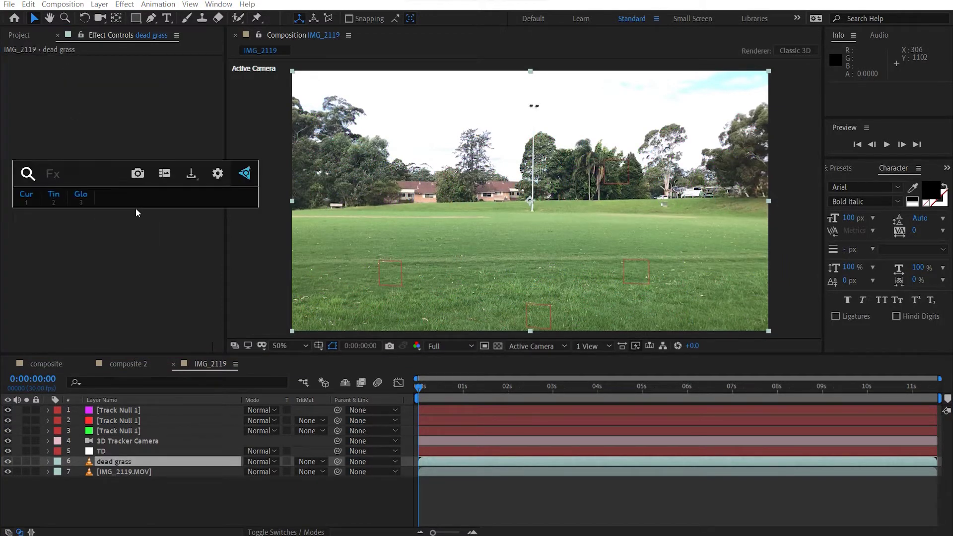
type("hue")
key("Return")
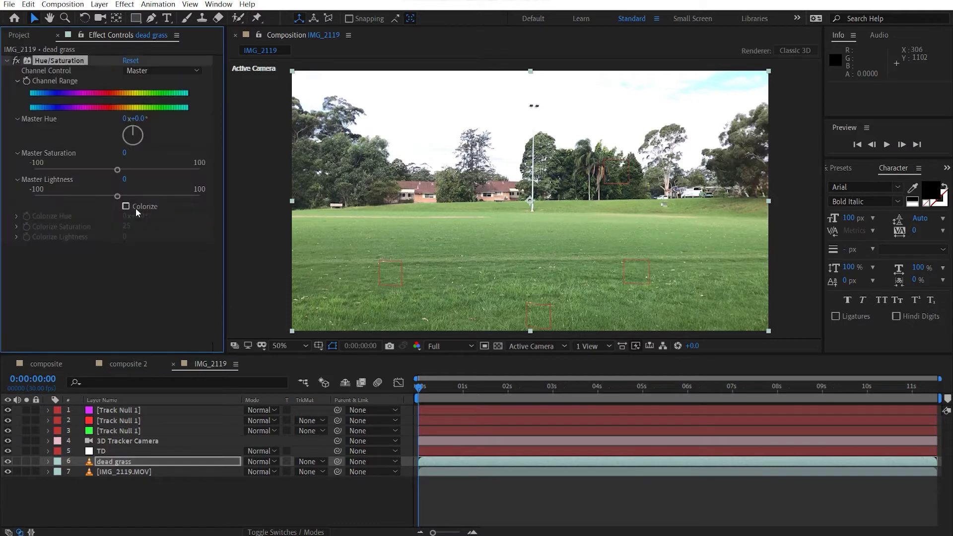
left_click_drag(119, 170, 85, 171)
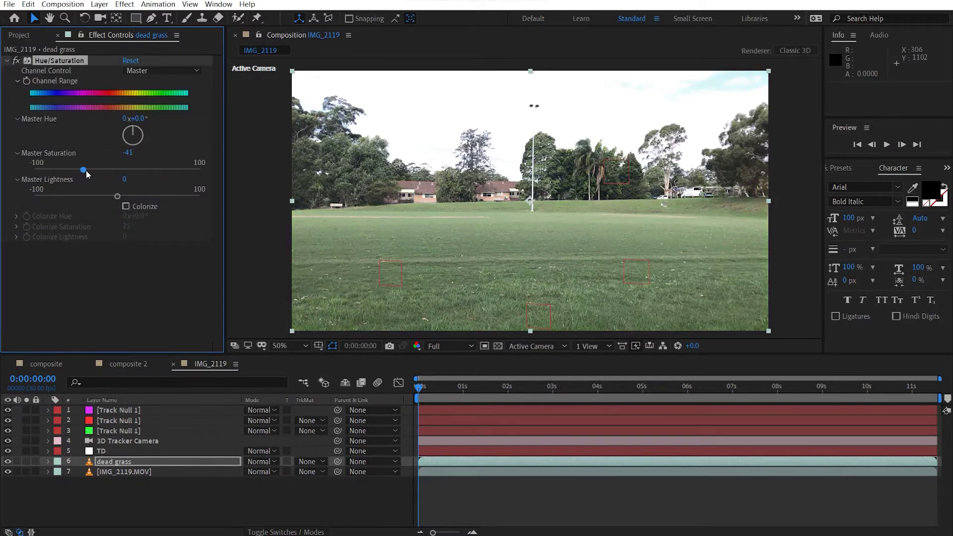
- For the Greens channel of Hue/Saturation, set the saturation to -22 and the lightness to 10
left_click(154, 71)
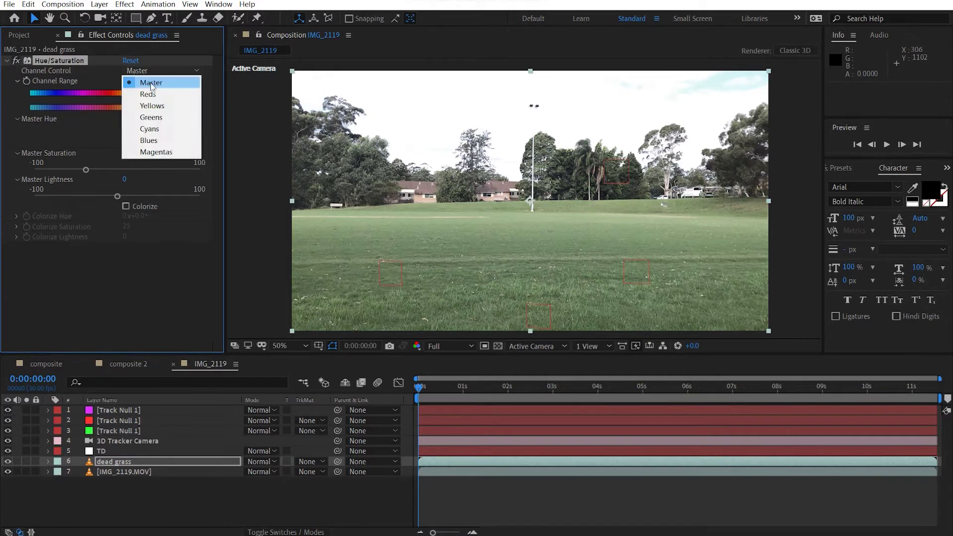
left_click(156, 117)
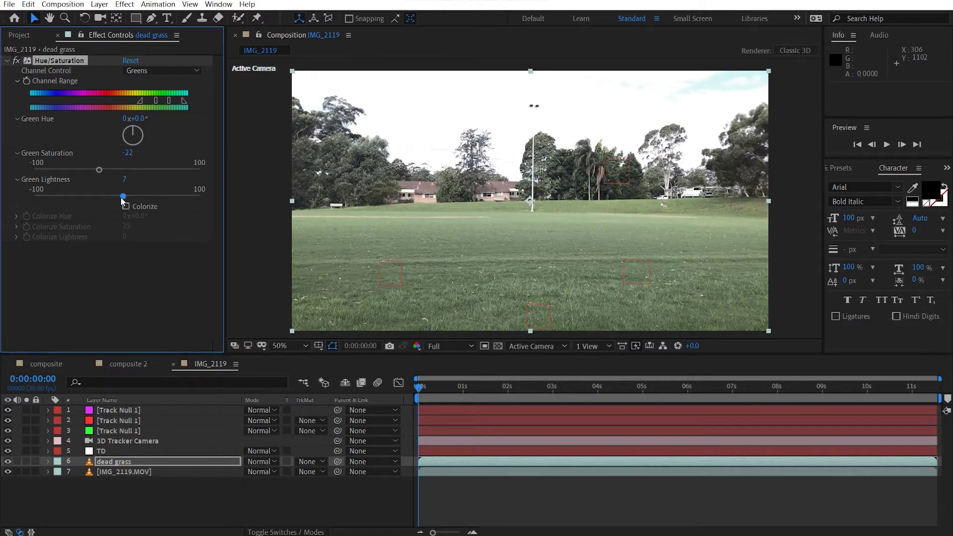
left_click_drag(124, 197, 128, 200)
- Start a mask on the dead grass layer, tracing the far edge of the grass with the Pen tool from beyond one frame side to the other
key("g")
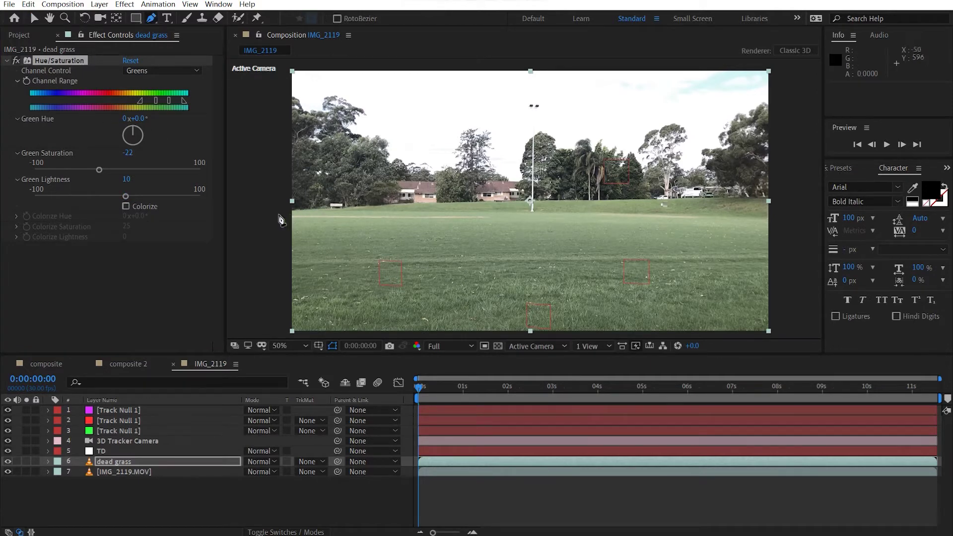
left_click(279, 215)
left_click(312, 207)
left_click(369, 199)
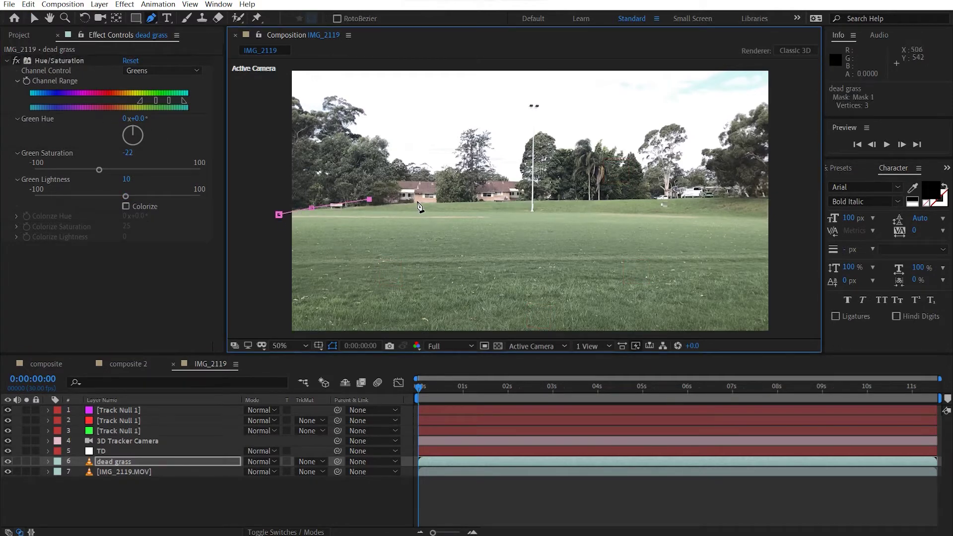
left_click(417, 201)
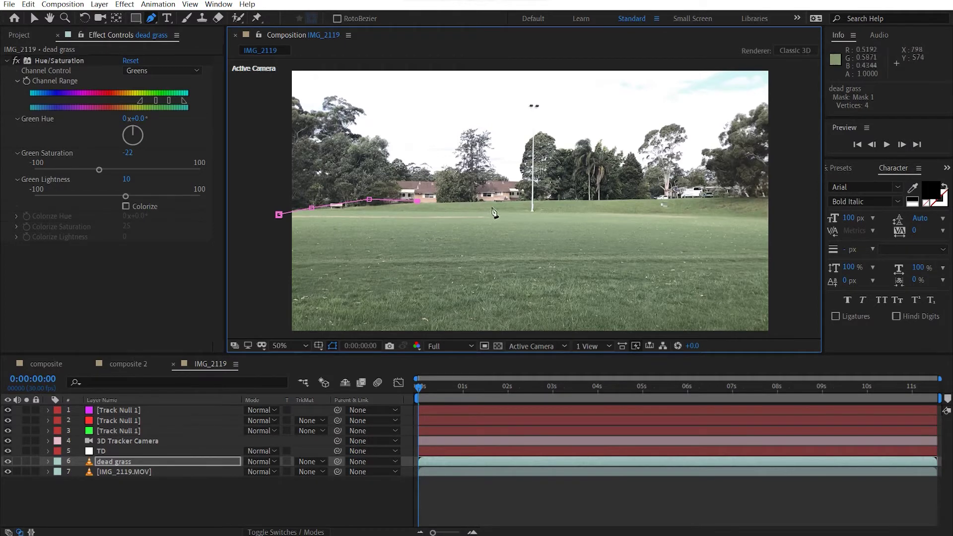
left_click(515, 199)
left_click(599, 194)
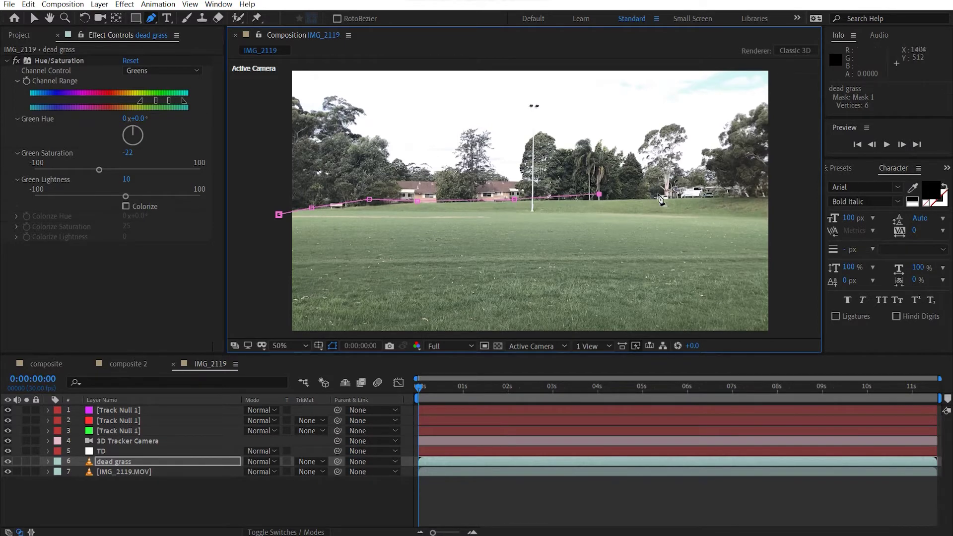
left_click(699, 195)
left_click(760, 196)
left_click(778, 196)
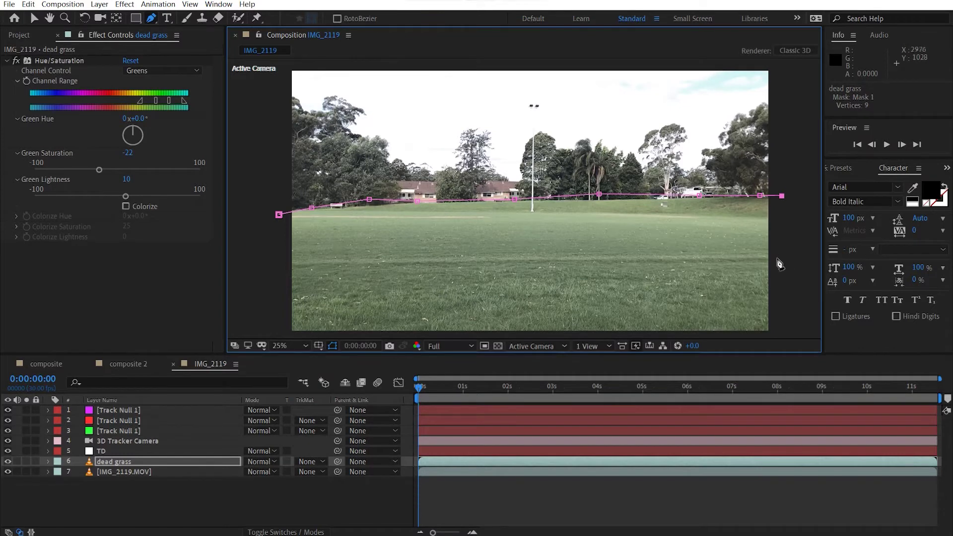
- Continue the mask path outside the frame around the foreground grass and close it at its starting point
key("comma")
key("comma")
key("comma")
key("comma")
key("period")
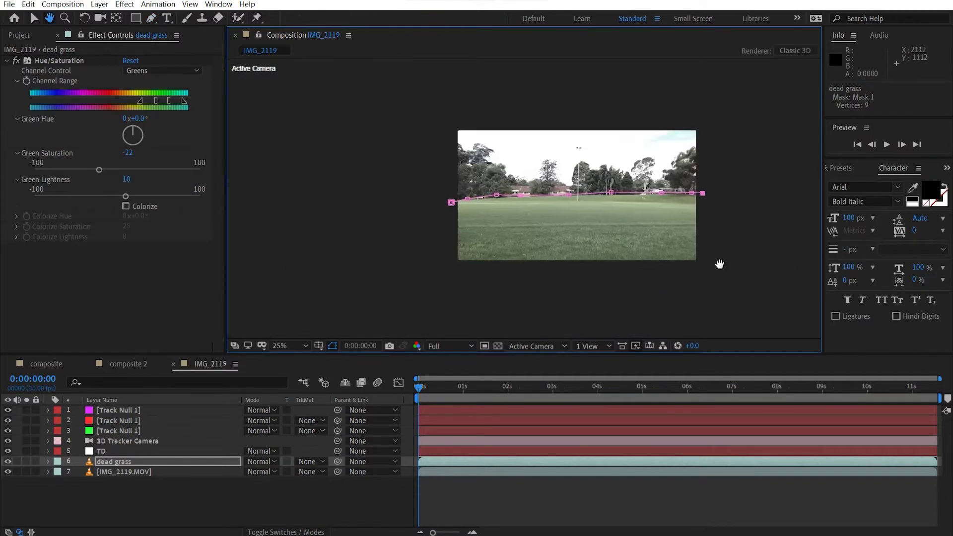
left_click(695, 238)
left_click(695, 286)
left_click(583, 302)
left_click(471, 300)
left_click(385, 271)
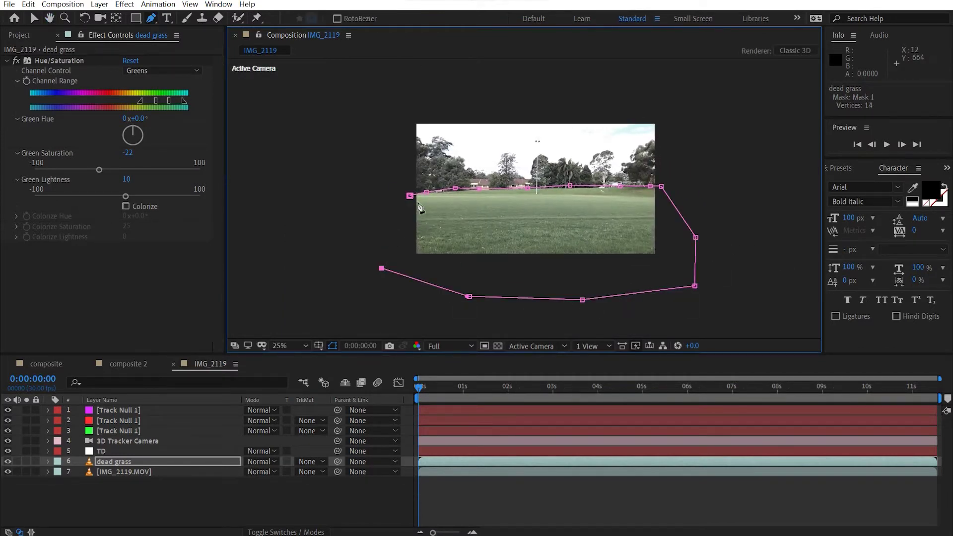
left_click(410, 196)
key("period")
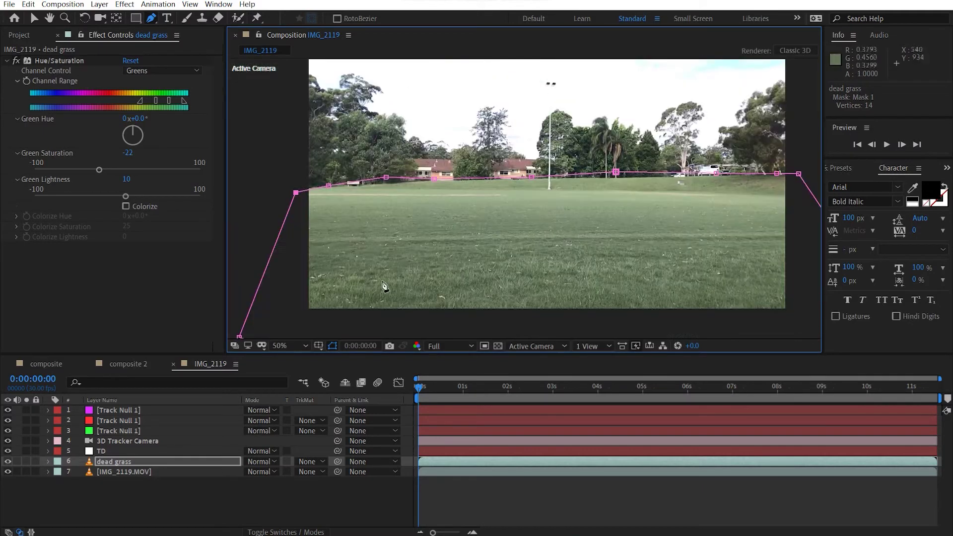
- Set the dead grass mask's feather to 100 pixels and hide the layer to compare it with the original footage
key("m")
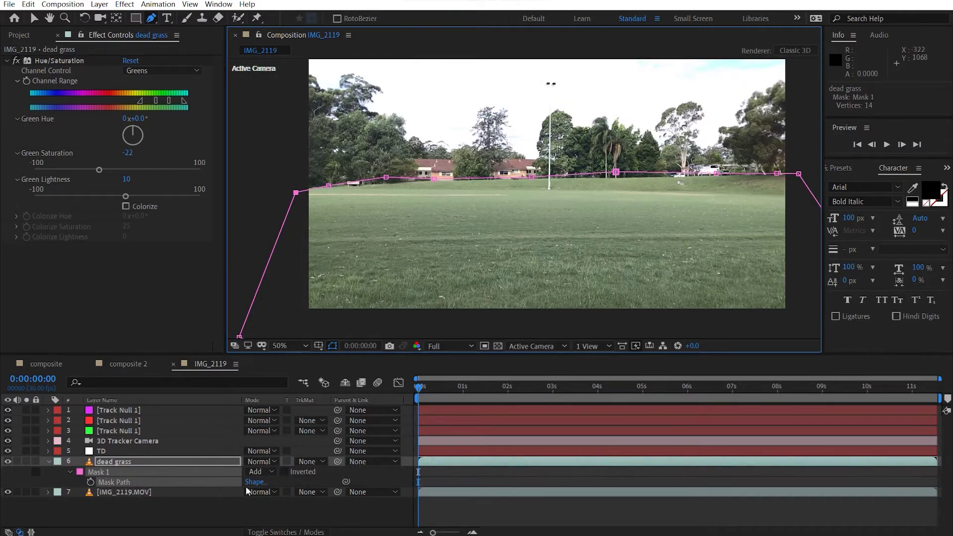
key("f")
left_click(260, 481)
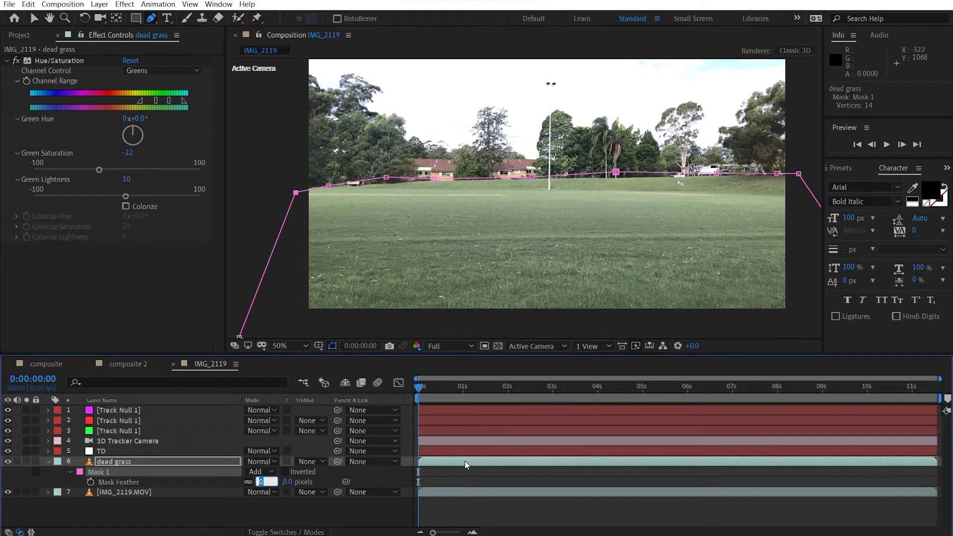
key("Return")
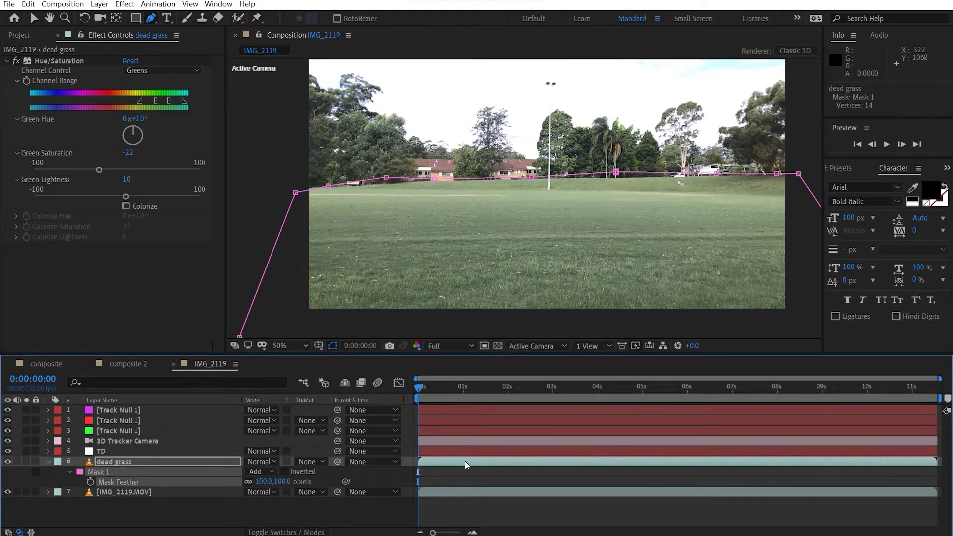
left_click(7, 463)
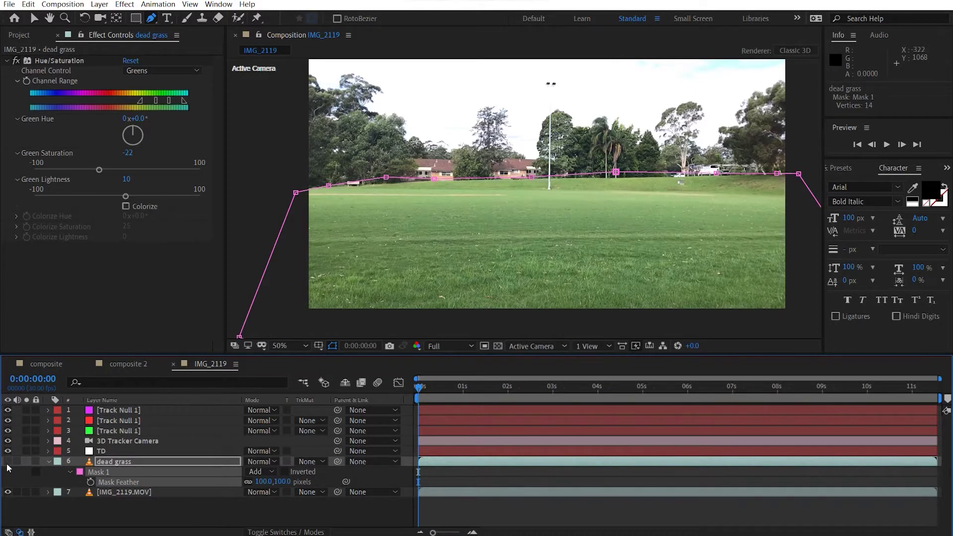
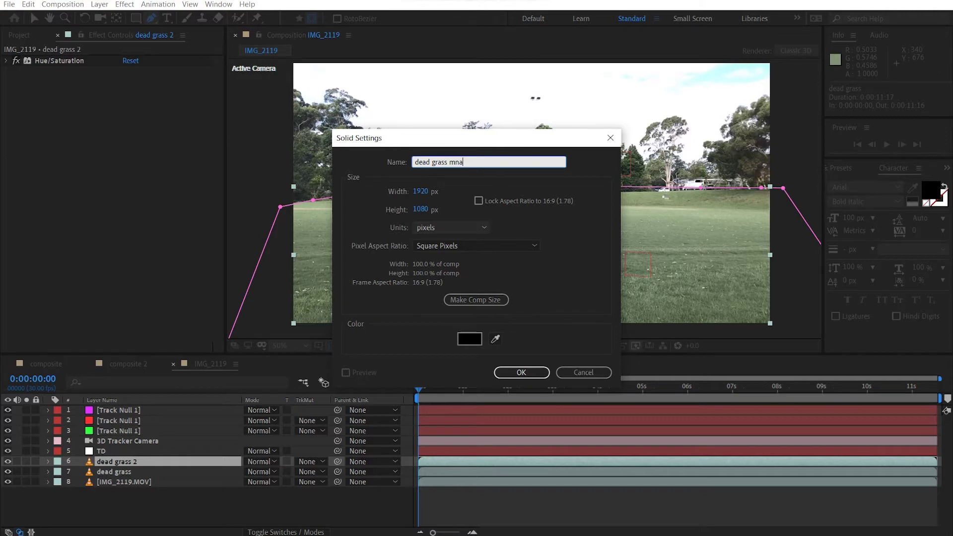
- Create a 1920 x 1080 px black solid named "dead grass matte" and apply the Fractal Noise effect to it
key("Return")
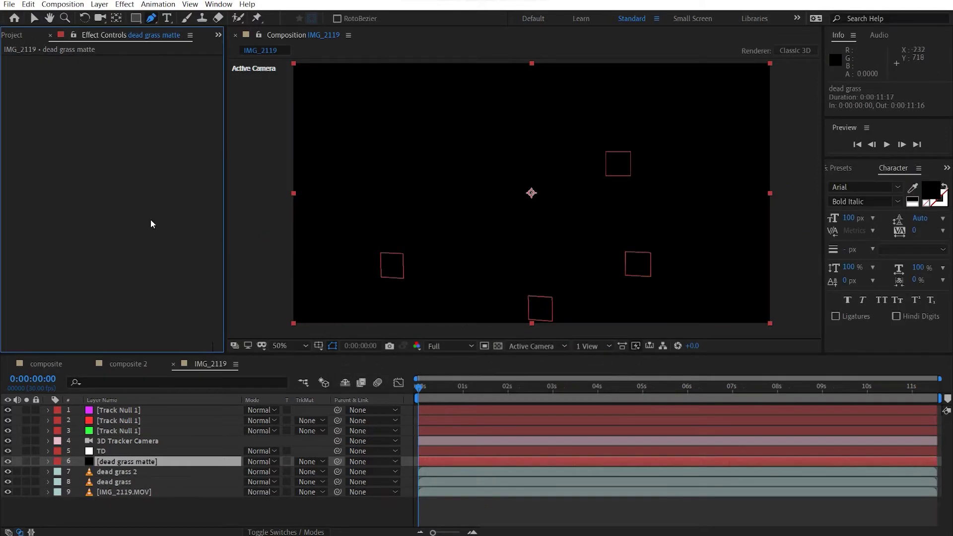
key("ctrl+space")
type("fract")
key("Return")
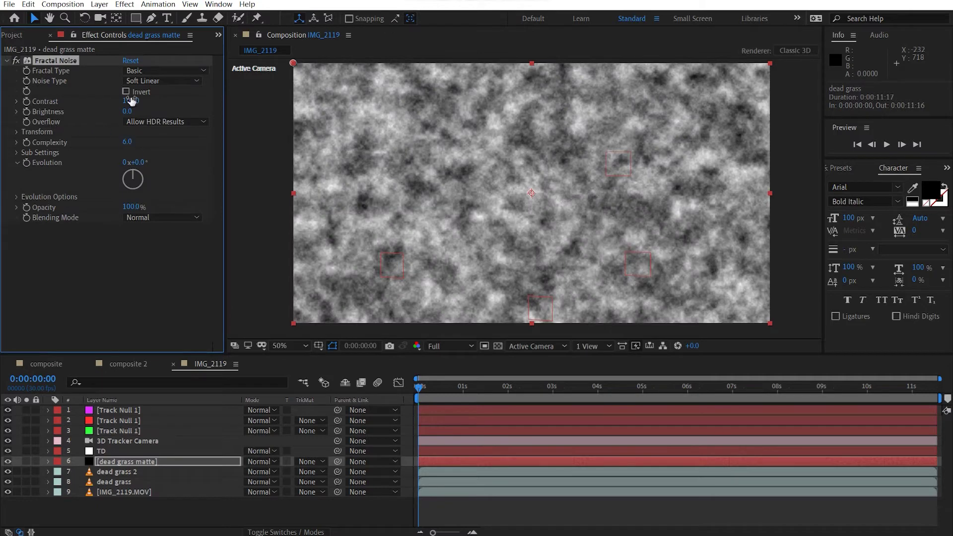
- Set the Fractal Noise contrast to 157, brightness to -8 and evolution to 71°
left_click_drag(160, 98, 170, 98)
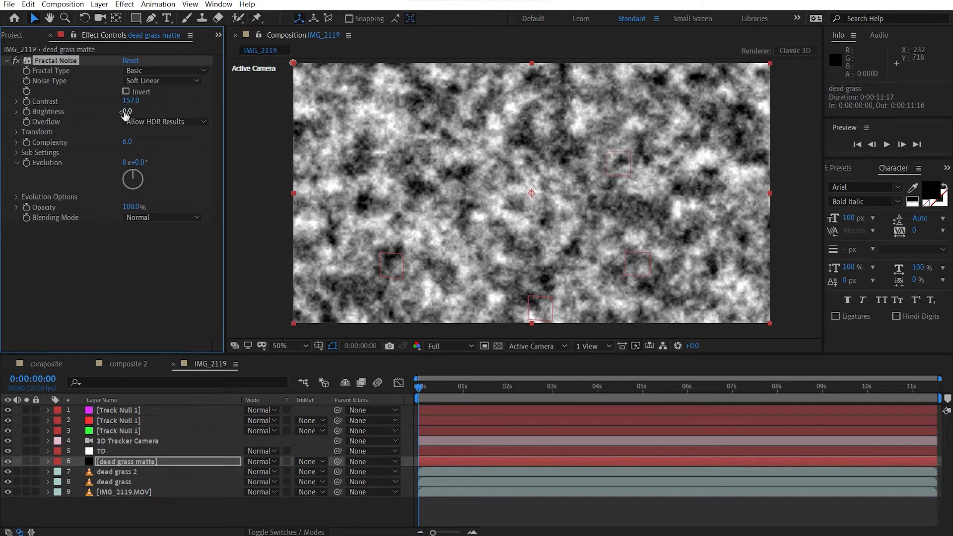
left_click_drag(118, 113, 119, 113)
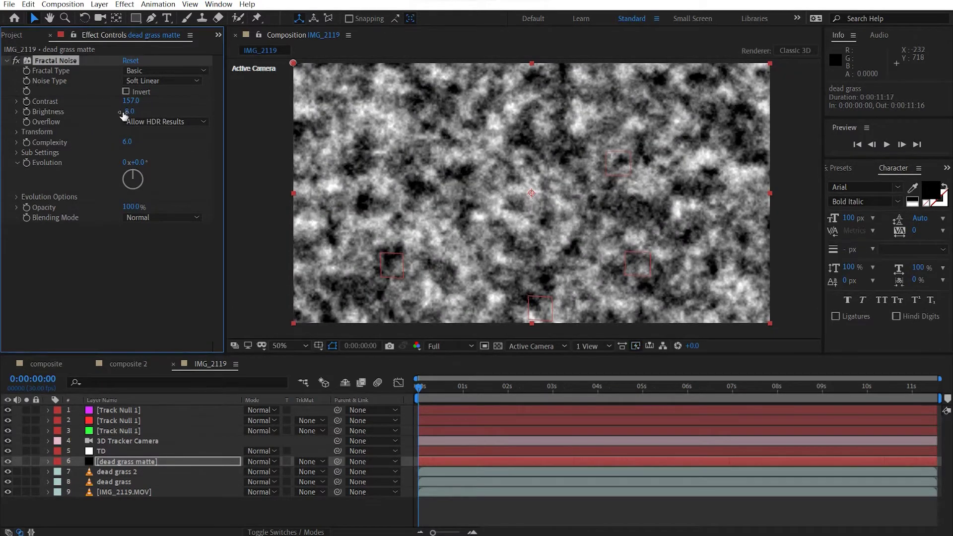
left_click_drag(134, 162, 190, 166)
- Try a Sub Rotation of 29° in the Fractal Noise sub settings and undo the change
left_click(20, 153)
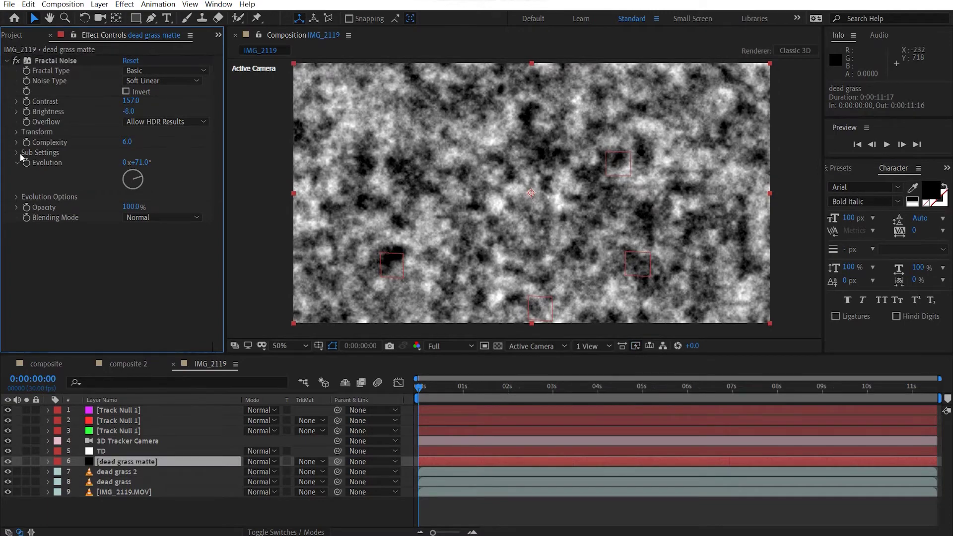
left_click(19, 154)
left_click_drag(139, 183, 157, 180)
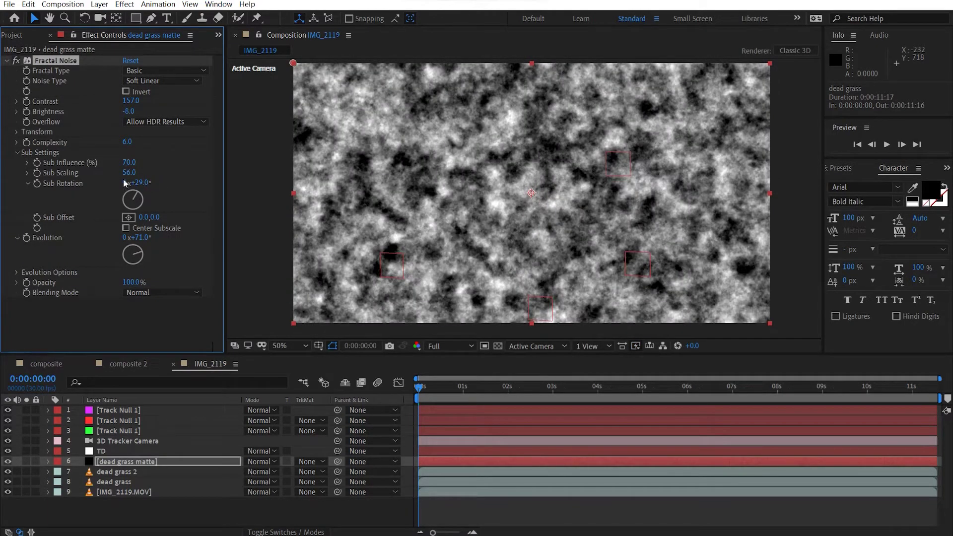
key("ctrl+z")
- Show the layer switches, reveal the dead grass matte's Scale property and hide that layer
key("F4")
key("s")
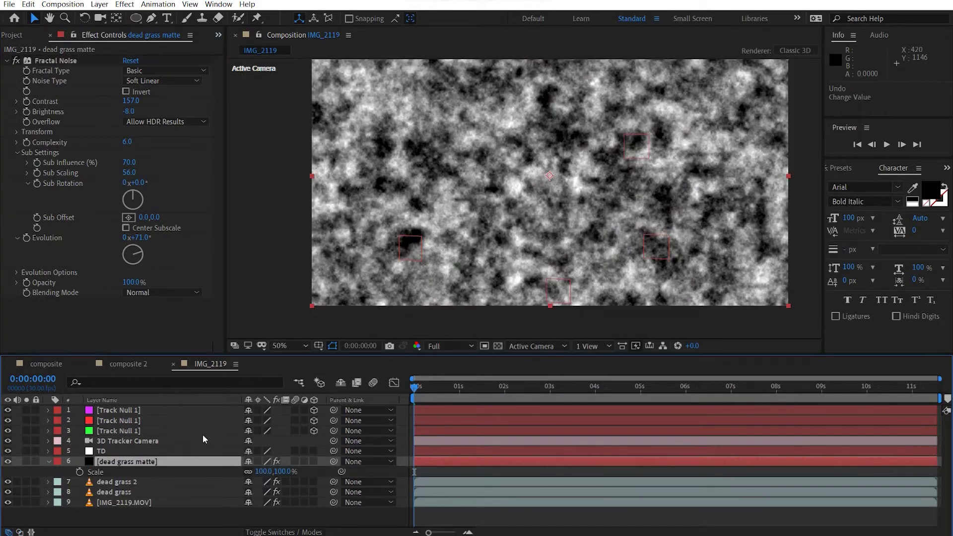
left_click(10, 462)
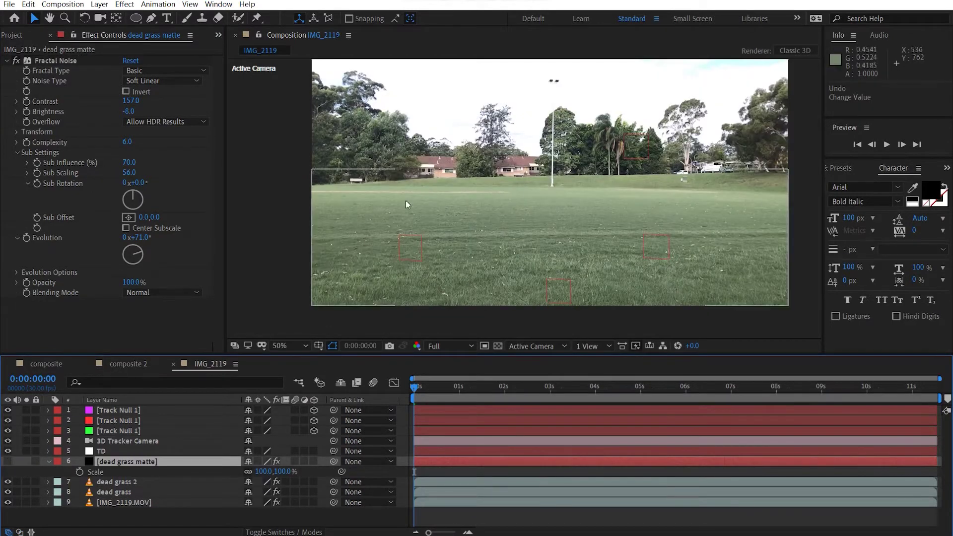
- Copy Mask 1 from the dead grass 2 layer and paste it onto the dead grass matte layer
left_click(152, 19)
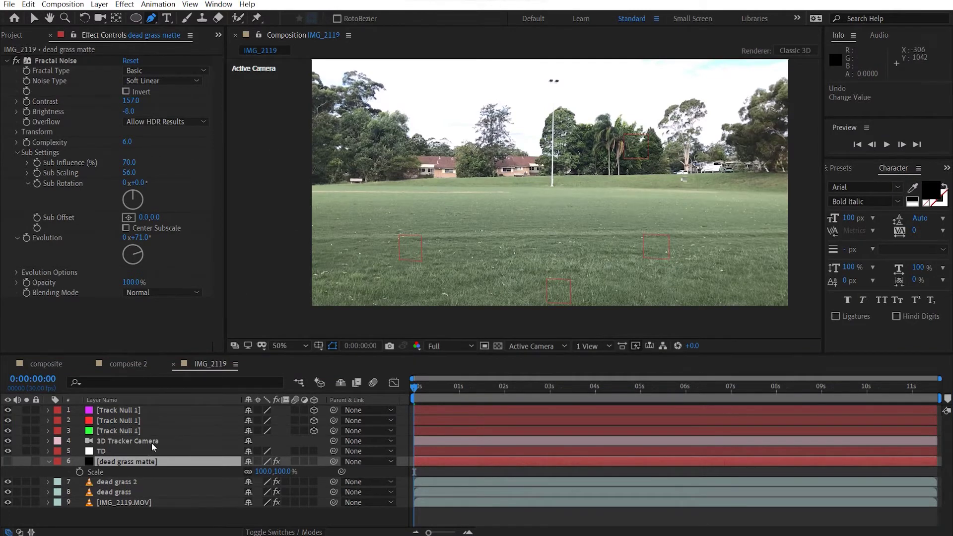
left_click(139, 481)
key("m")
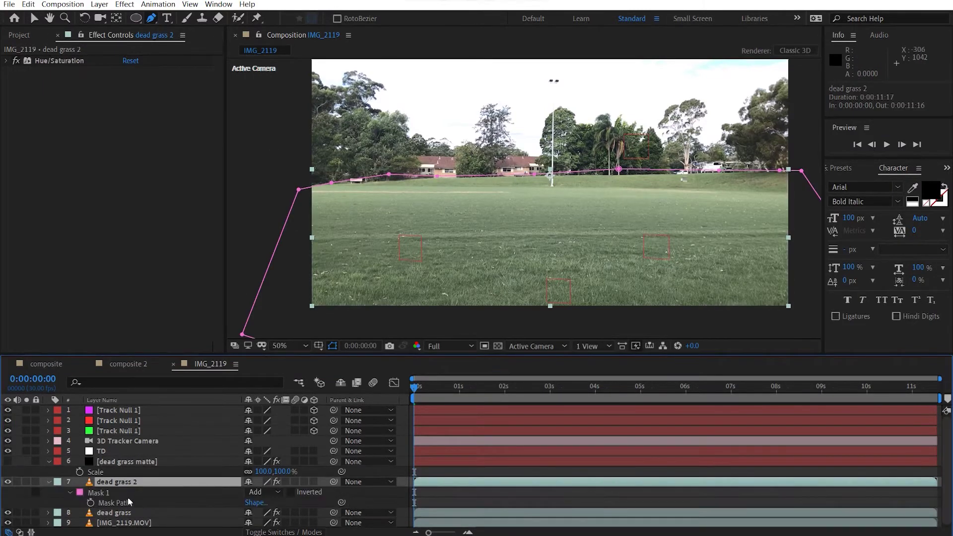
left_click(111, 493)
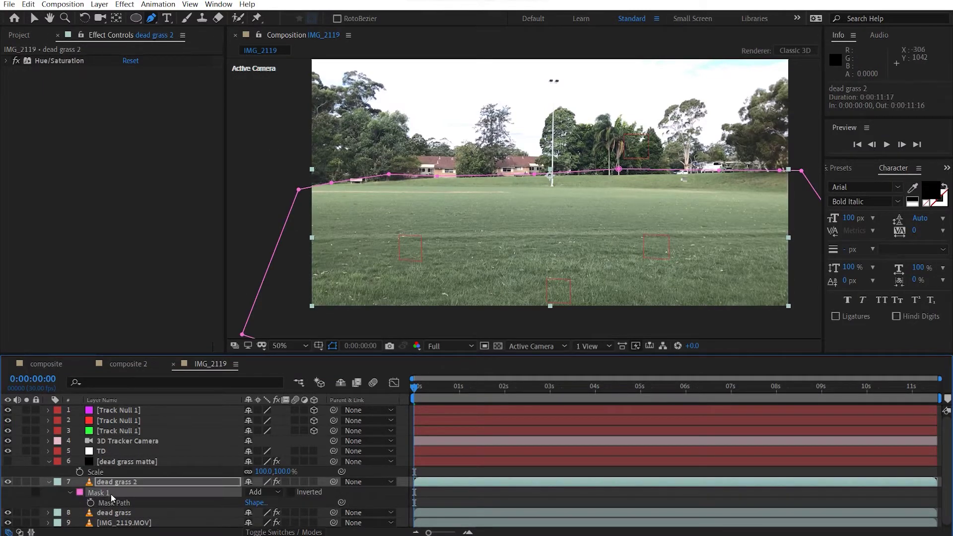
left_click(124, 461)
key("ctrl+v")
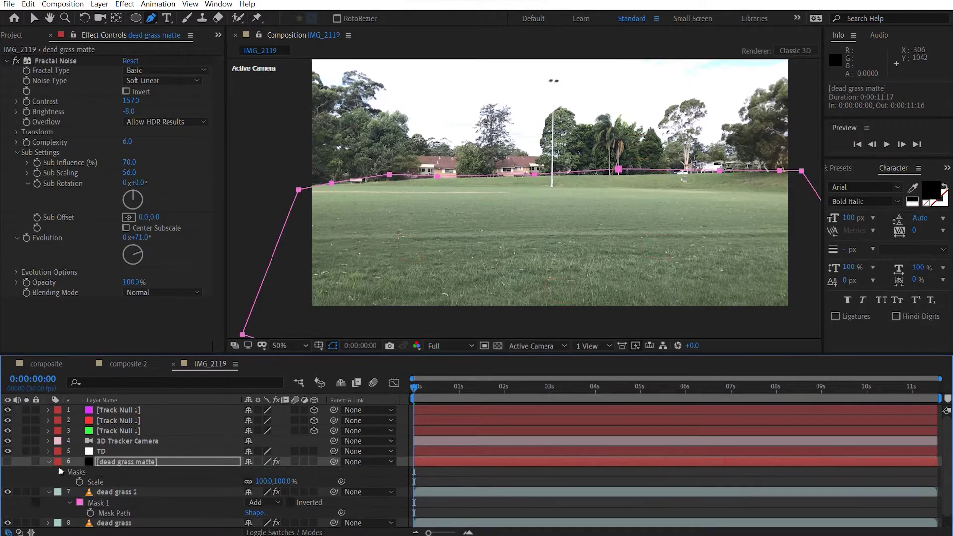
- Make the dead grass matte layer visible again and select it to check the pasted mask
key("F2")
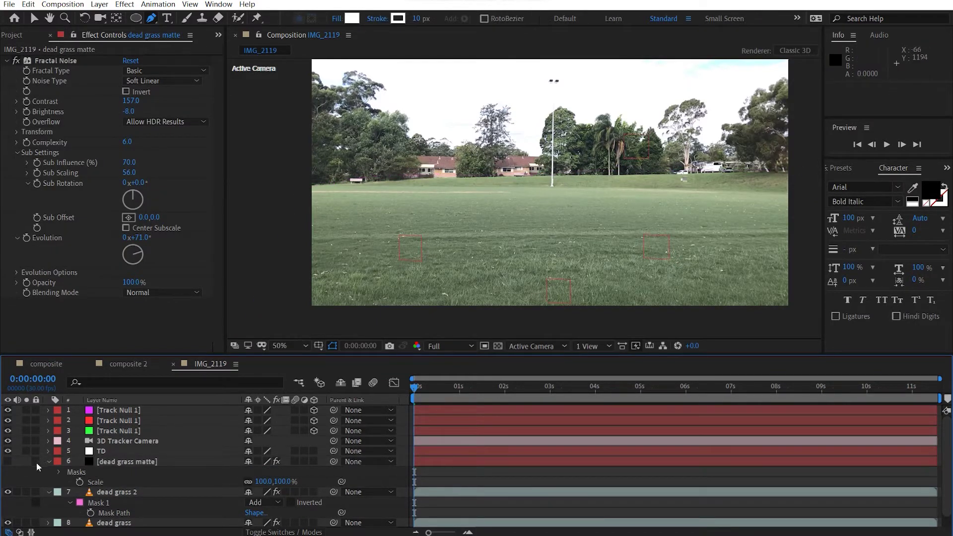
left_click(8, 461)
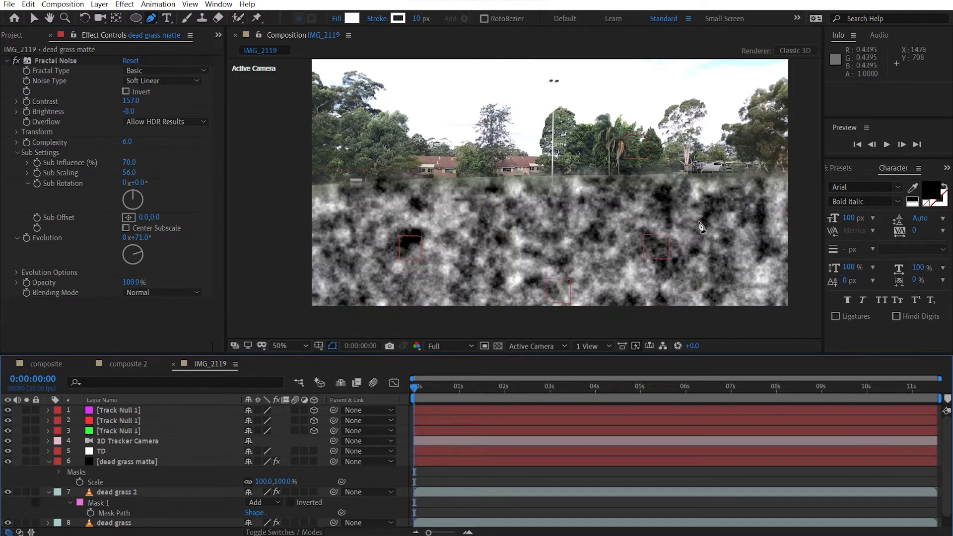
left_click(152, 463)
left_click(151, 463)
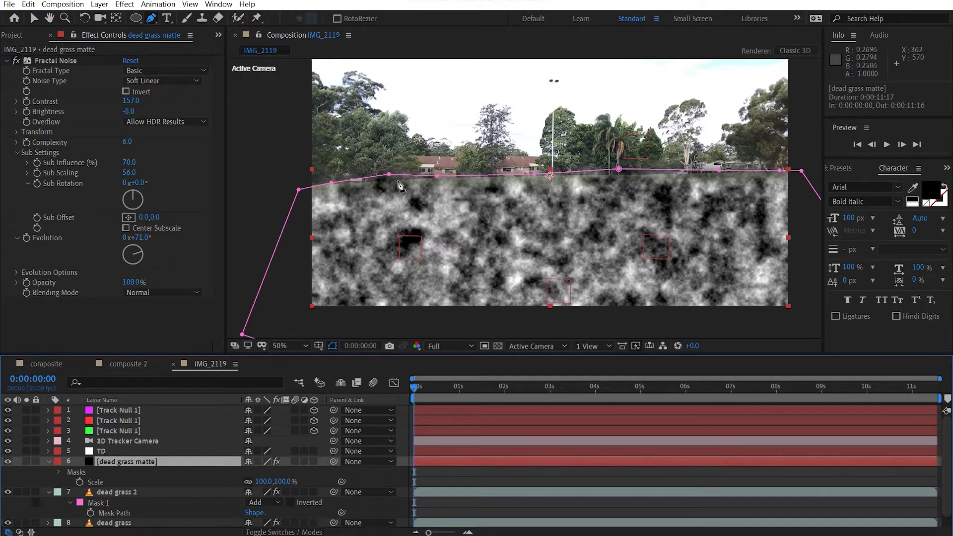
- Lower the left and right Mask 1 points along the horizon on the dead grass matte and set the Mask Feather to 166 pixels
key("v")
mouse_move(388, 175)
left_mouse_down()
mouse_move(389, 190)
mouse_move(388, 181)
left_mouse_up()
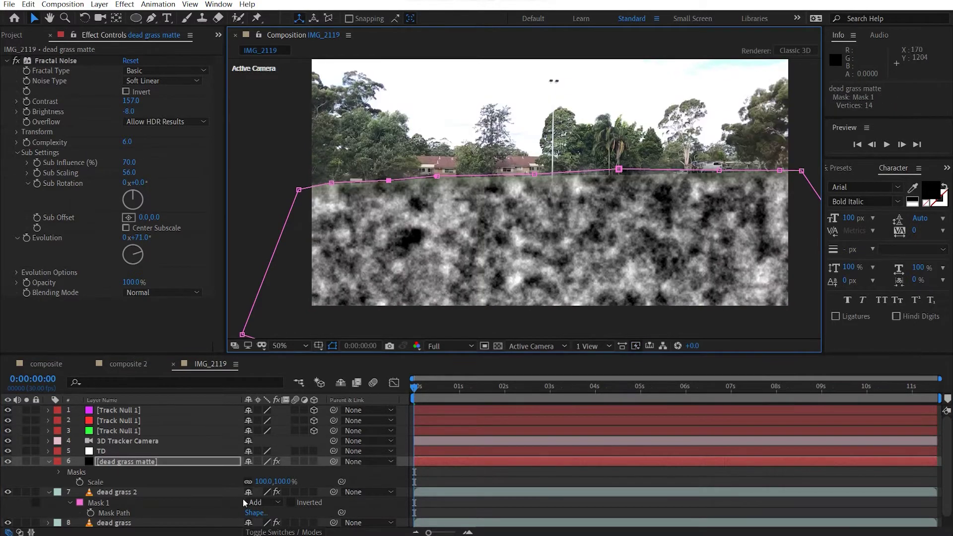
key("f")
left_click_drag(270, 484, 316, 487)
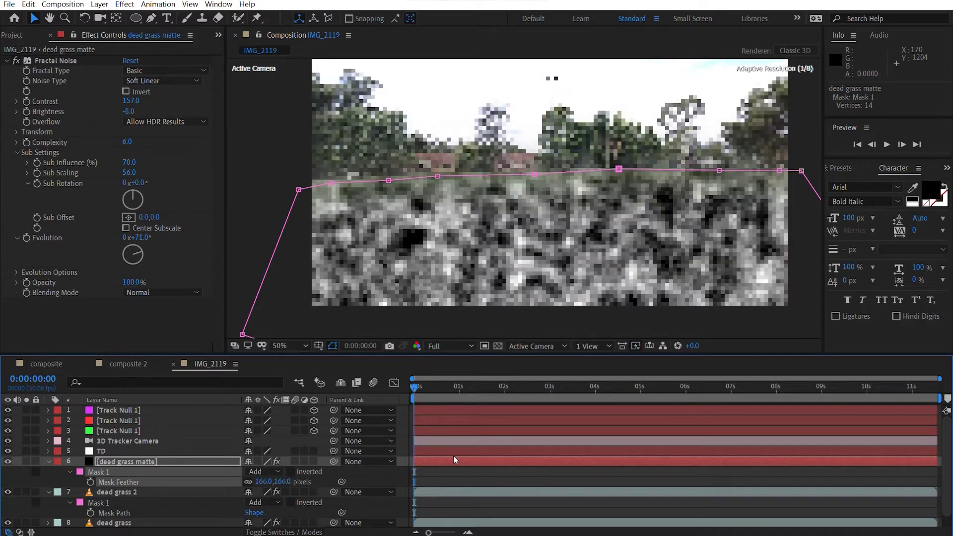
left_click_drag(778, 179, 805, 182)
left_click(806, 183)
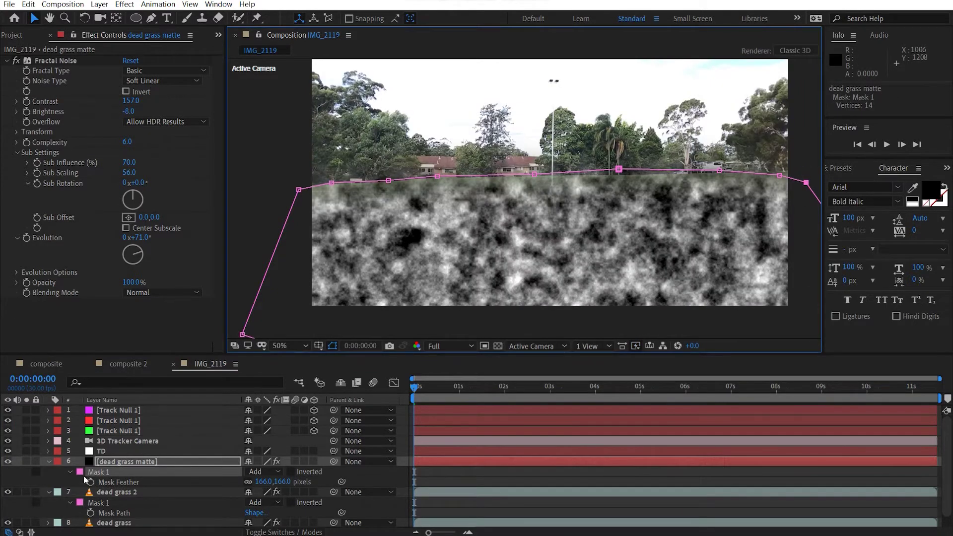
- Collapse the dead grass matte's properties and set dead grass 2 to use that layer as a Luma track matte
left_click(48, 461)
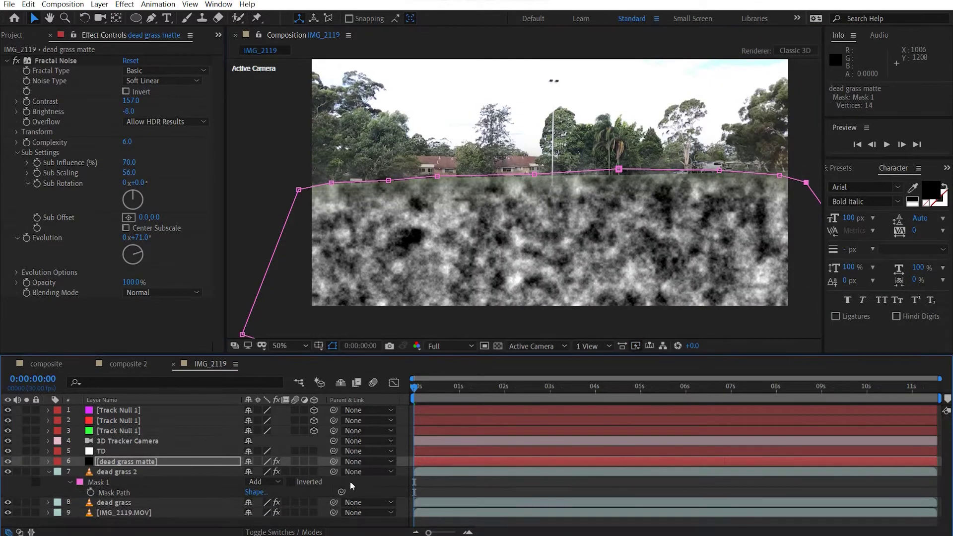
left_click(368, 471)
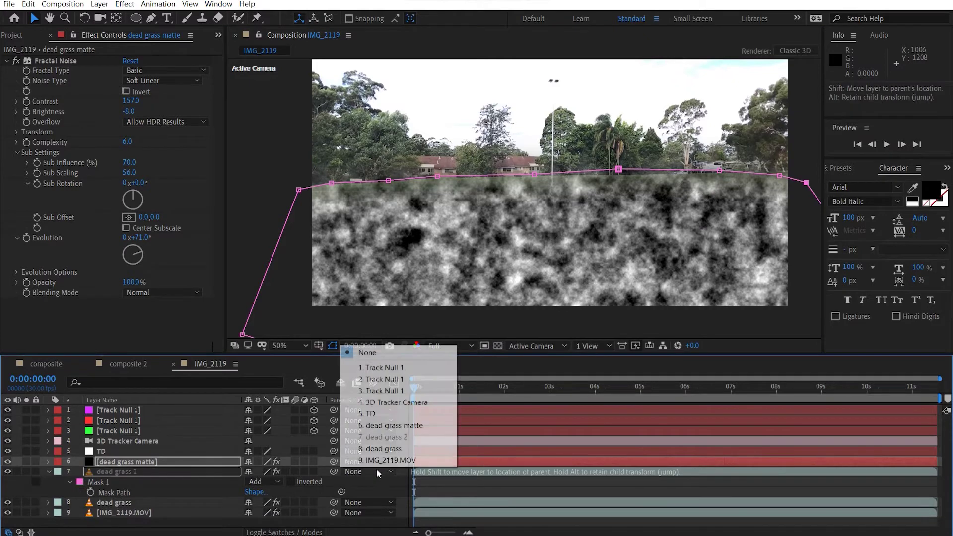
left_click(157, 472)
left_click(183, 480)
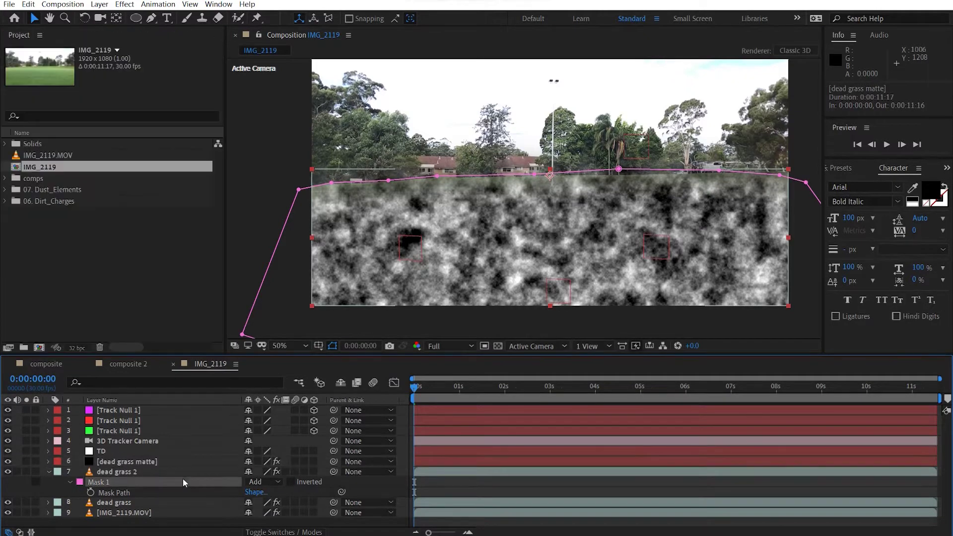
left_click(177, 471)
key("F4")
left_click(308, 471)
left_click(351, 448)
- Reset the Hue/Saturation effect on dead grass 2 and set the Master Saturation to -57
key("F3")
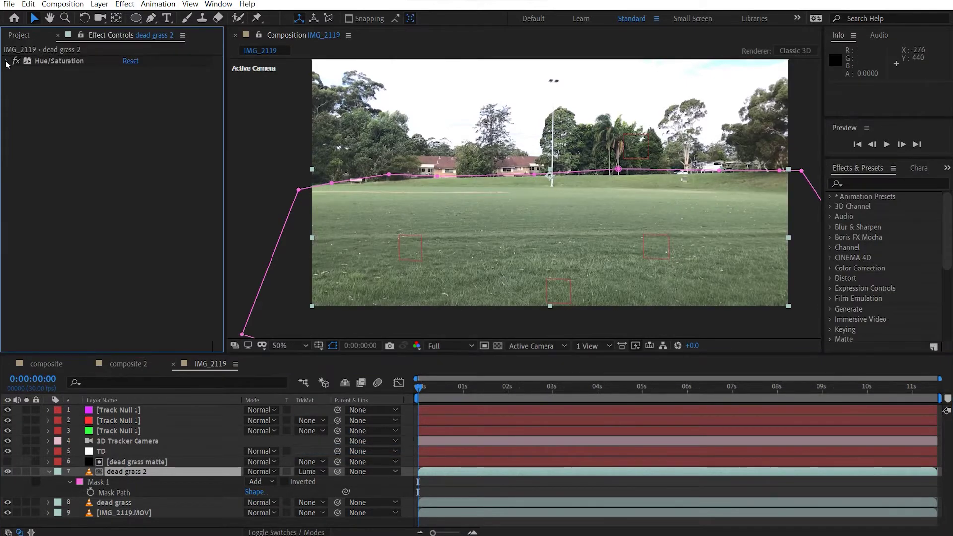
left_click(7, 61)
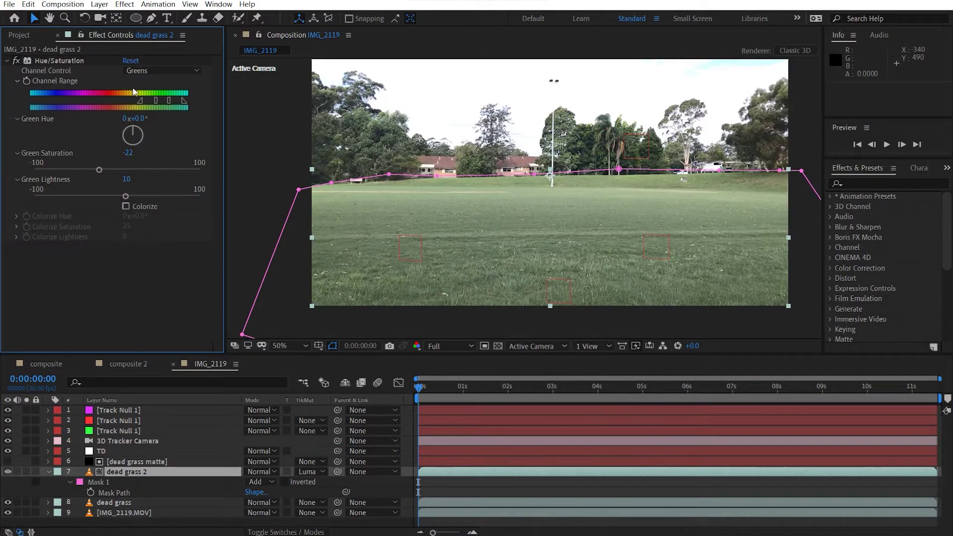
left_click(130, 61)
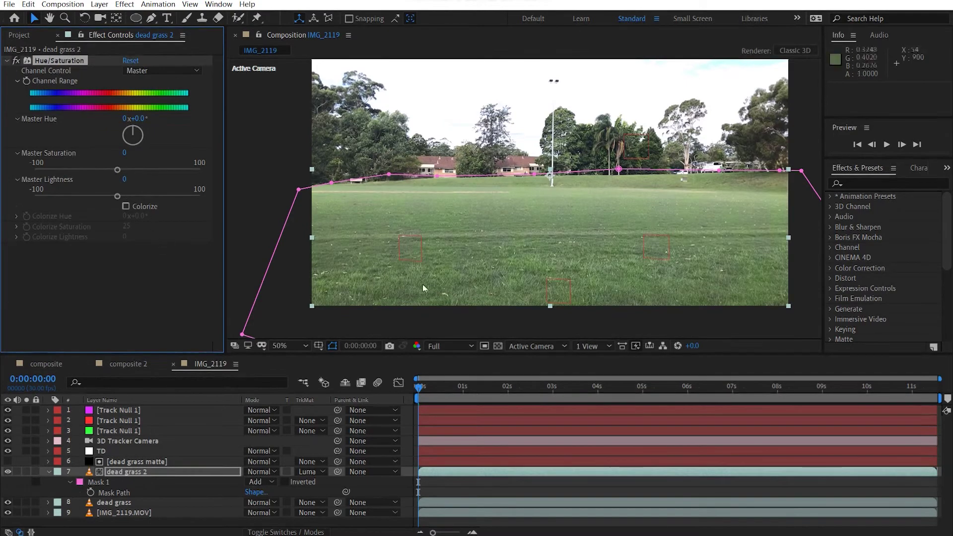
scroll(508, 293, "up", 2)
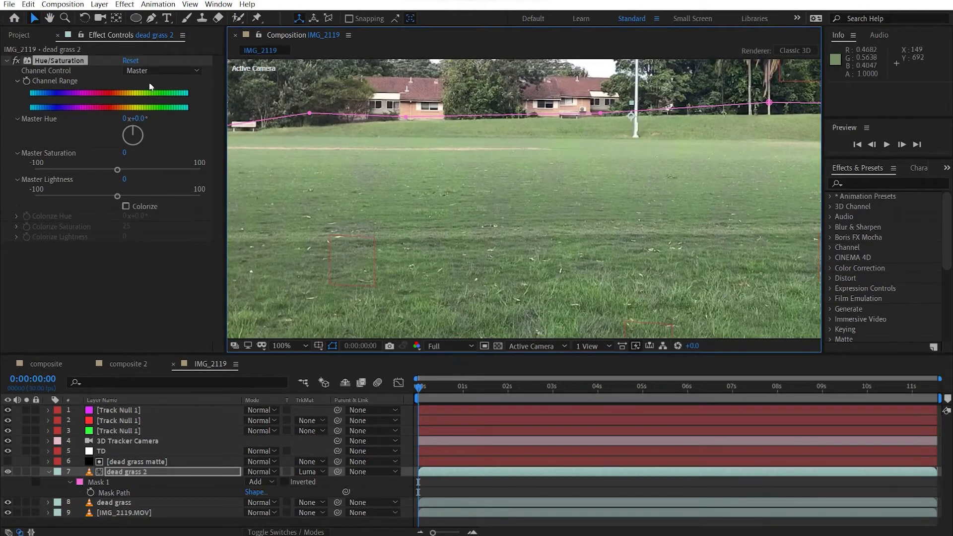
left_click_drag(108, 171, 70, 170)
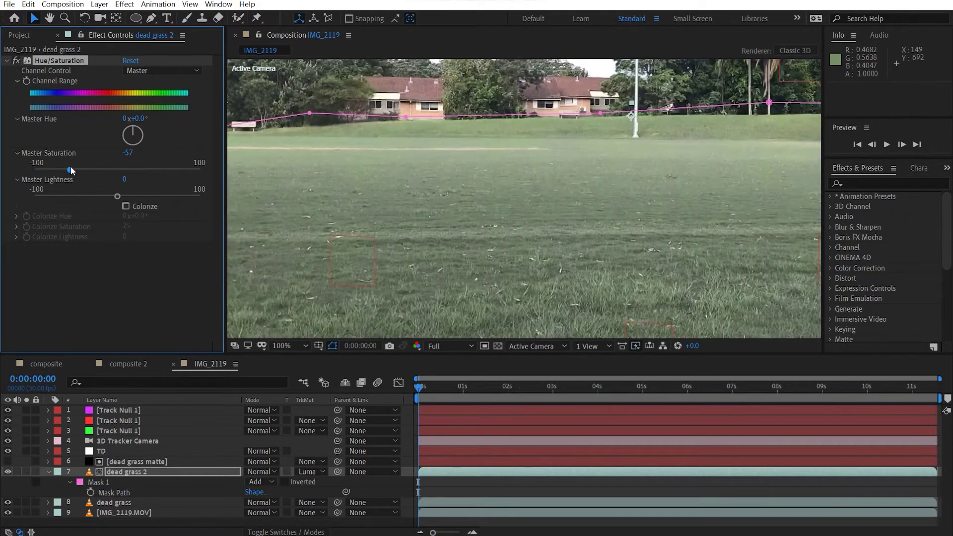
- Set the Green Saturation to -65 and the Yellow Saturation to -61 in the Hue/Saturation effect
left_click(149, 71)
left_click(149, 114)
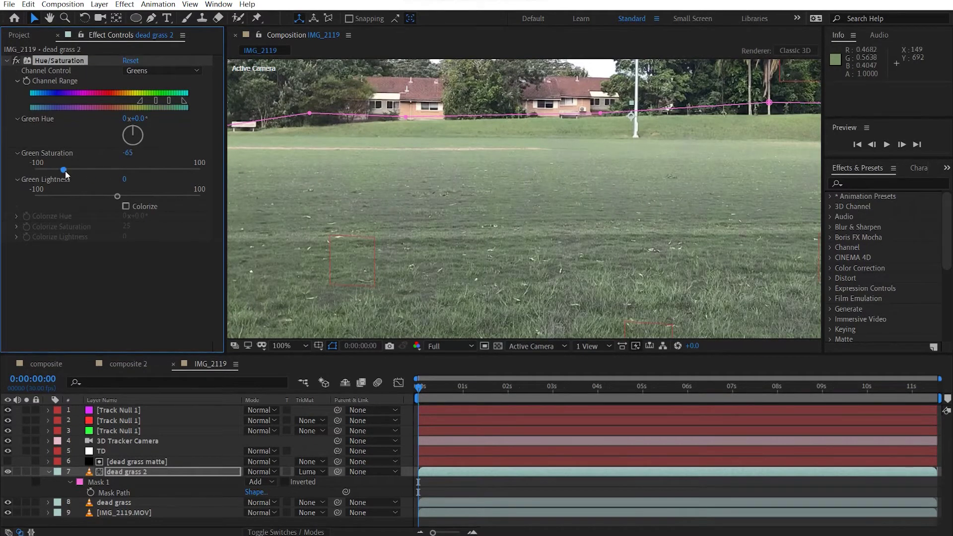
left_click(159, 72)
left_click(153, 110)
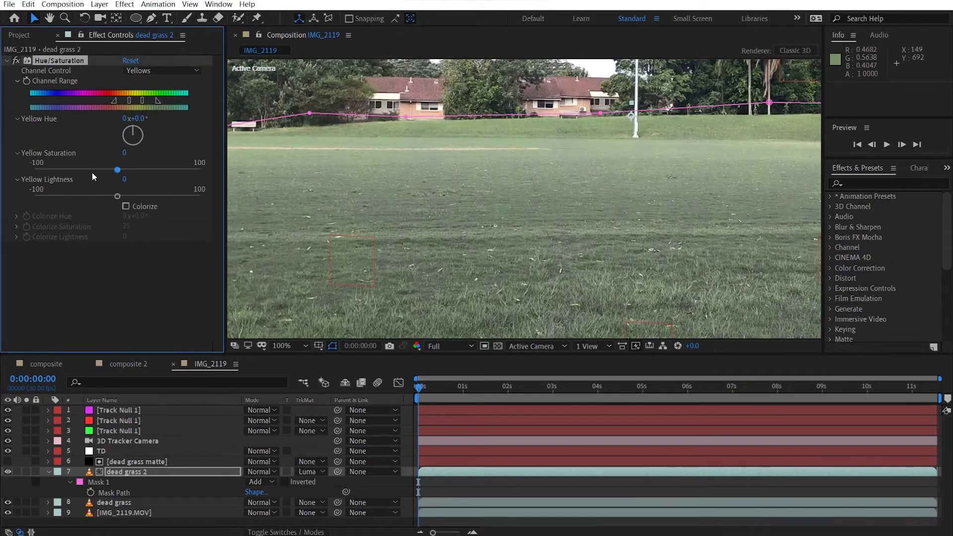
left_click_drag(165, 172, 65, 179)
- Set the Master Saturation to -50 and readjust the Yellow Saturation of the dead grass 2 layer
left_click(159, 70)
left_click(144, 80)
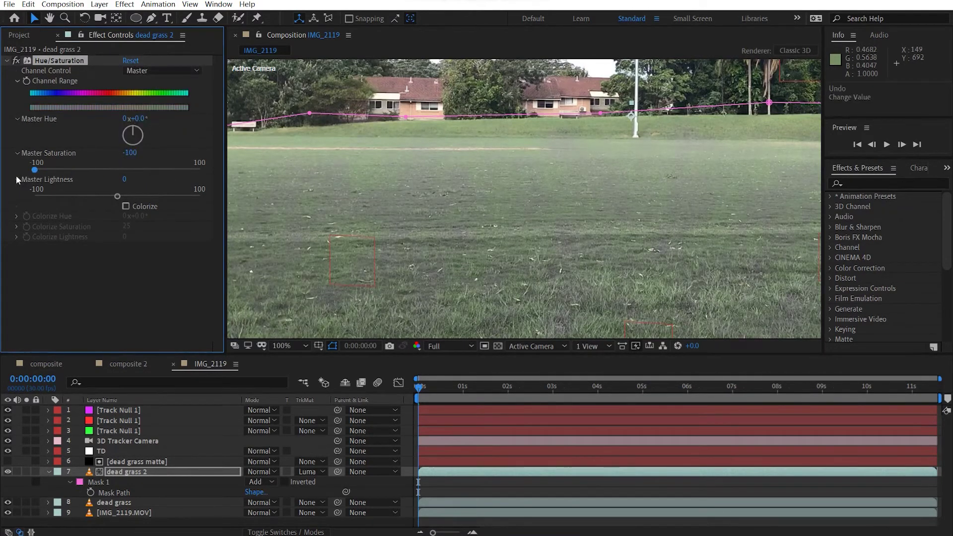
left_click_drag(41, 175, 85, 171)
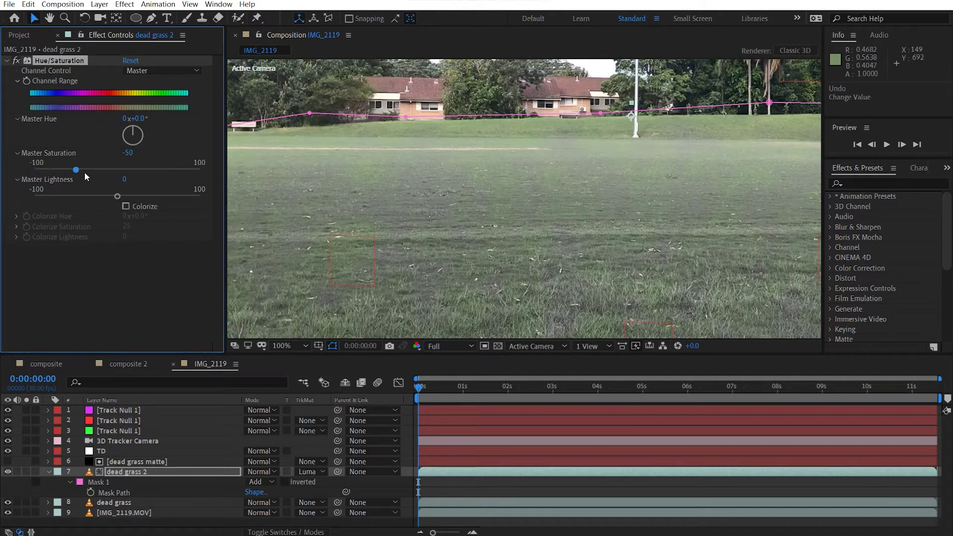
left_click(139, 72)
left_click(155, 105)
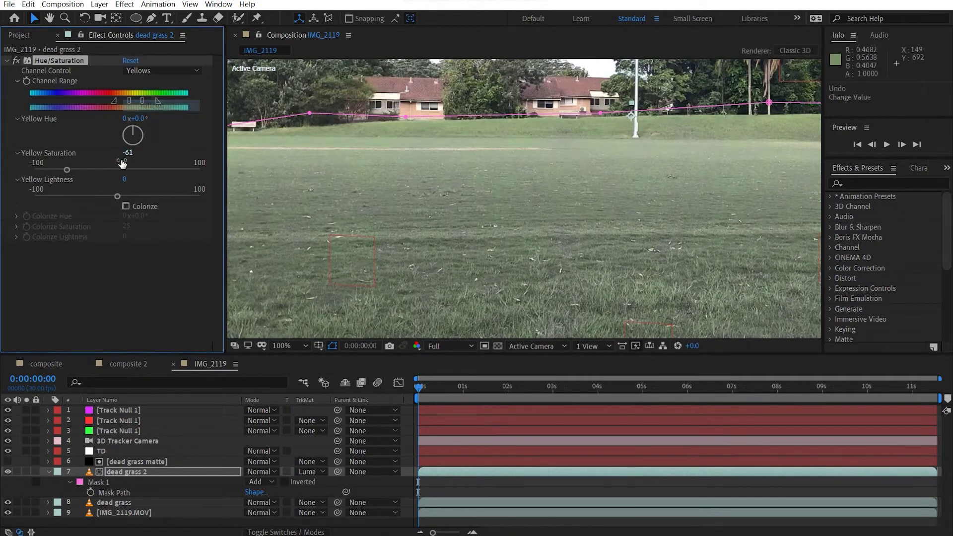
left_click_drag(65, 170, 105, 170)
left_click(177, 170)
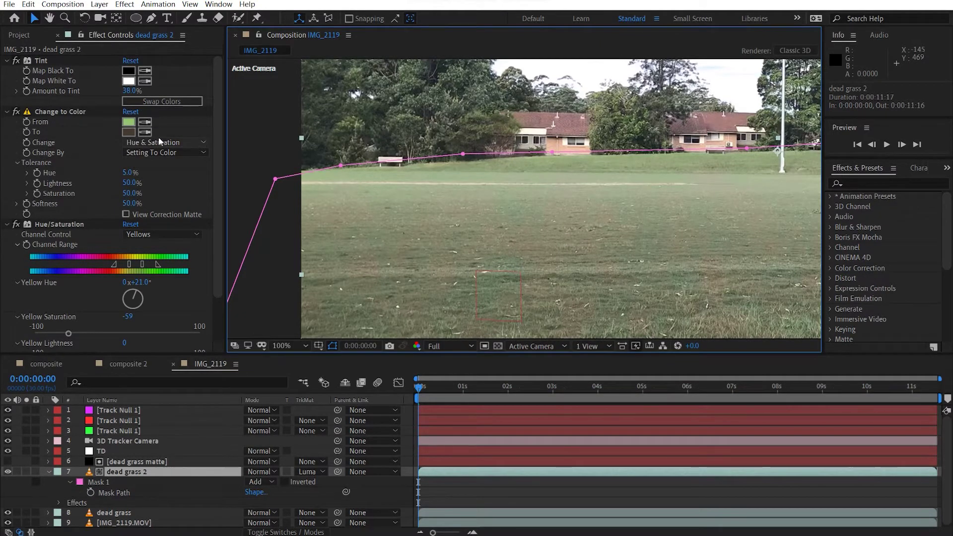
- Set the Master Saturation to about 46 and the Yellow Saturation to -44 in the Hue/Saturation effect
scroll(88, 241, "down", 2)
left_click(140, 182)
left_click(151, 193)
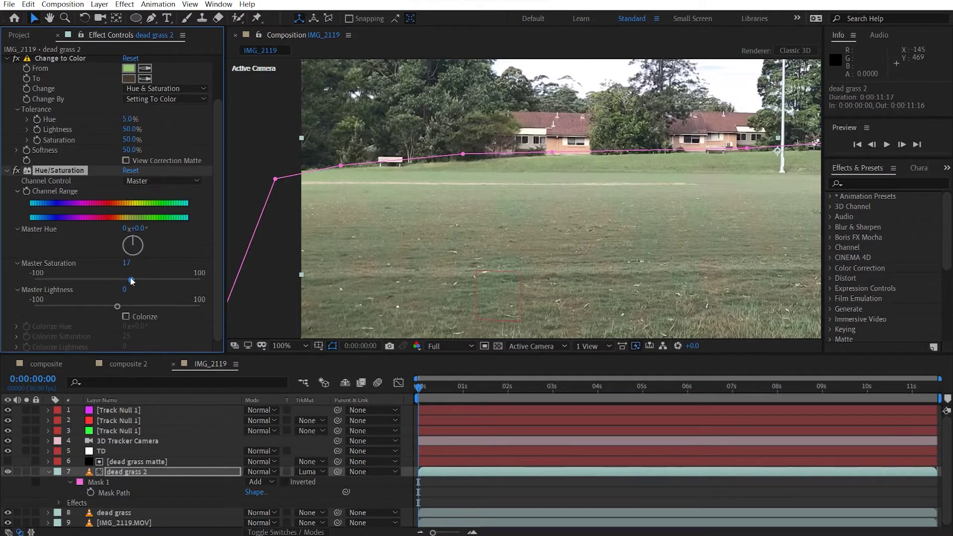
left_click_drag(98, 280, 179, 278)
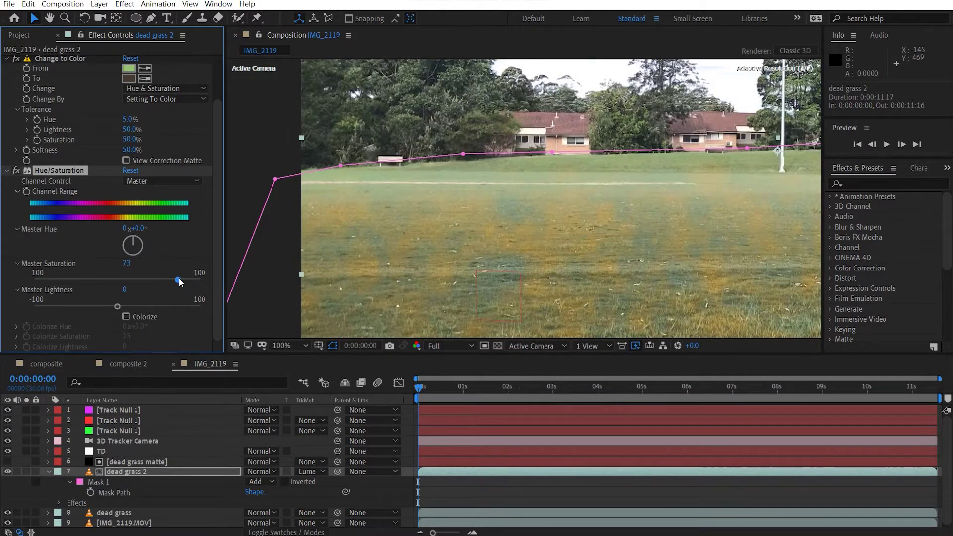
left_click(157, 279)
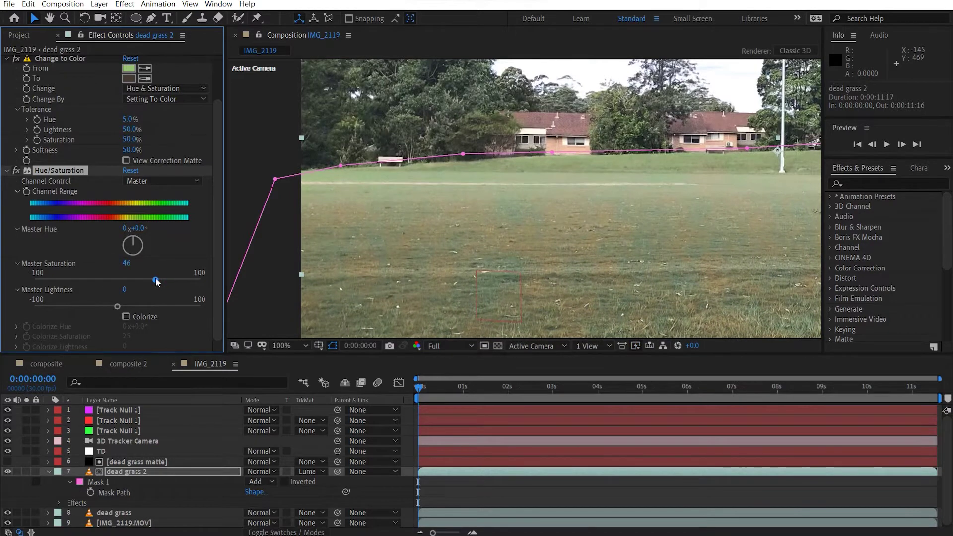
left_click(150, 182)
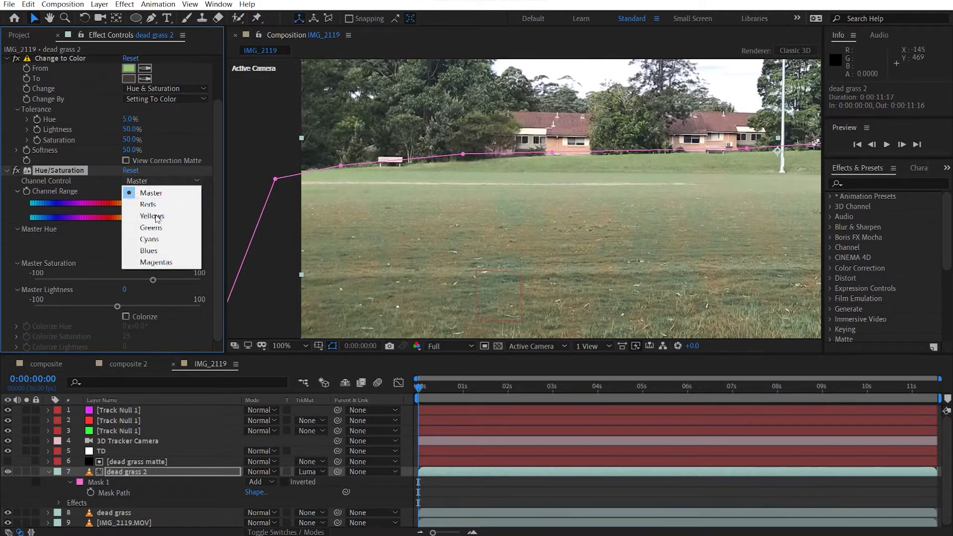
left_click(149, 212)
left_click_drag(143, 275, 90, 275)
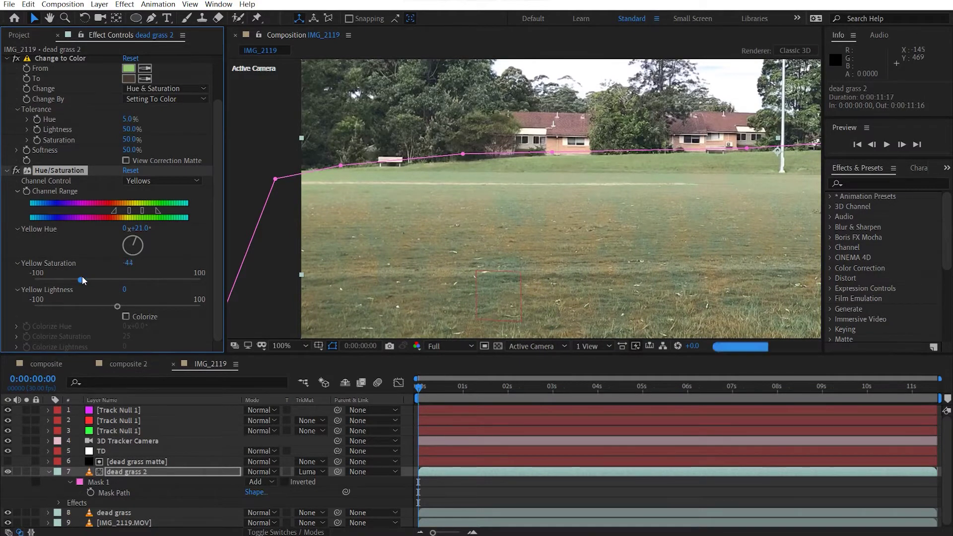
- Shift the Green Hue to about -6° with a Green Saturation of -51, and set the Yellow Hue to 14°
left_click(157, 182)
left_click(151, 228)
left_click_drag(160, 227, 172, 230)
left_click_drag(113, 227, 134, 233)
left_click_drag(117, 280, 115, 280)
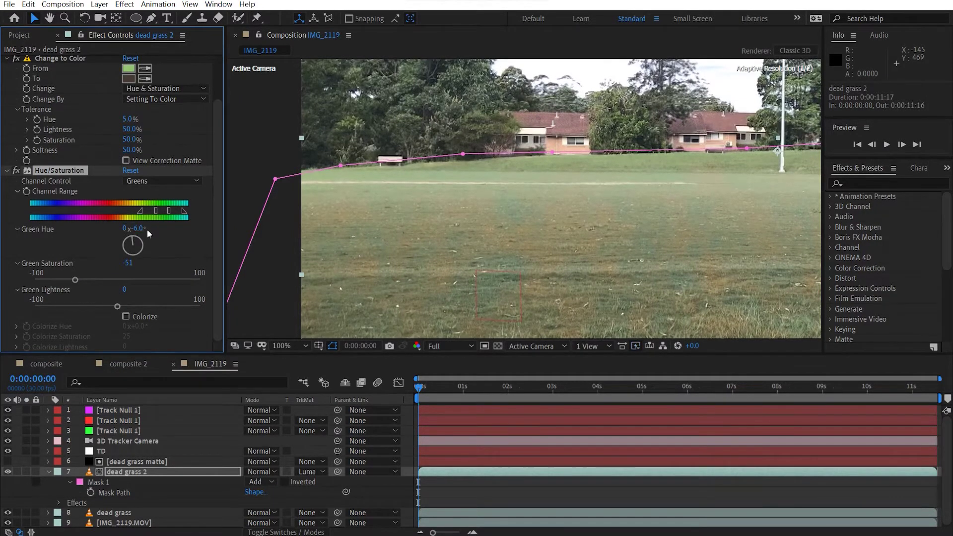
left_click(156, 181)
left_click(155, 216)
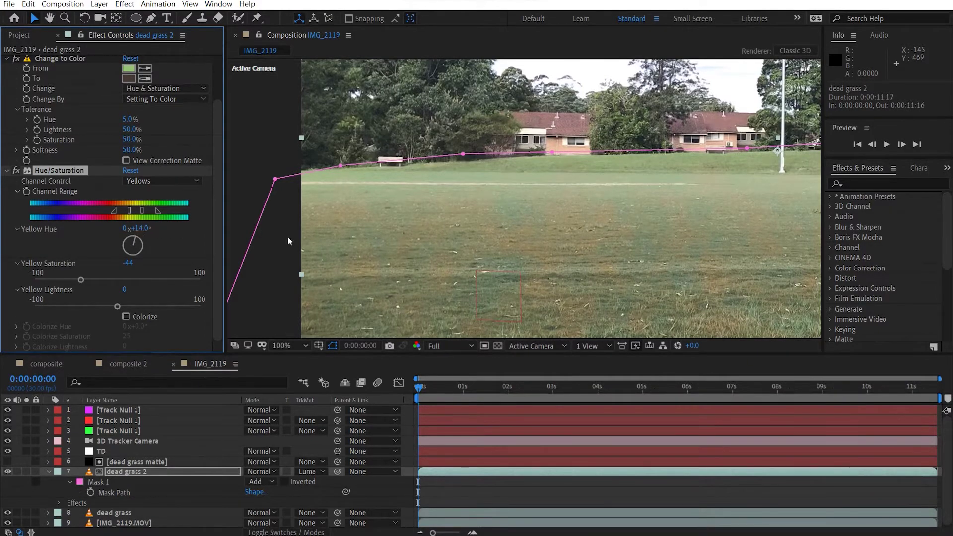
- Lower the Mask 1 points of dead grass 2 beside the light pole and near the bench to the field's far edge
scroll(500, 245, "down", 5)
scroll(502, 246, "up", 5)
key("h")
left_click_drag(611, 226, 365, 208)
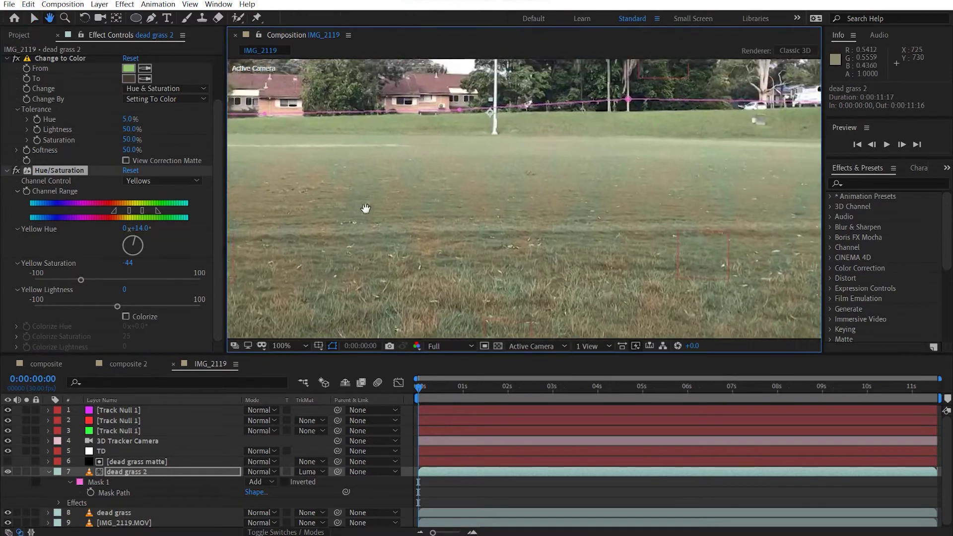
key("v")
left_click(646, 103)
left_click_drag(646, 105, 645, 137)
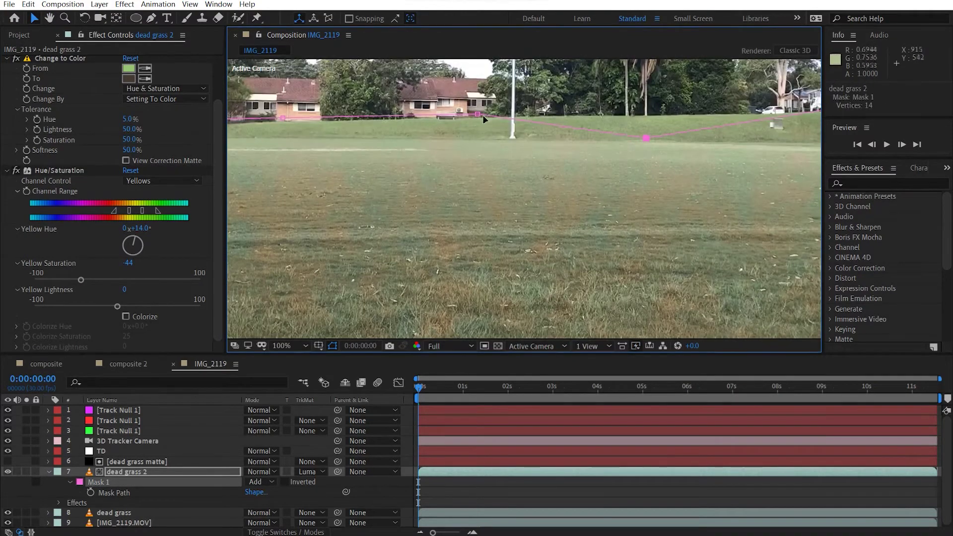
left_click_drag(287, 116, 466, 111)
key("ctrl+z")
left_click_drag(376, 100, 375, 110)
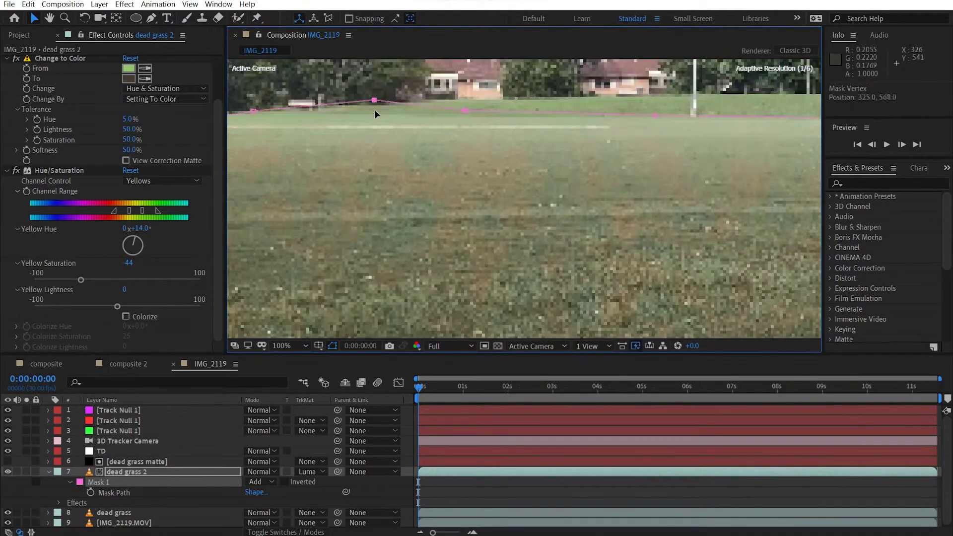
- Lower the remaining Mask 1 points on the right side of the footage to the field's far edge
scroll(566, 148, "down", 4)
scroll(561, 139, "up", 2)
left_click_drag(588, 138, 553, 131)
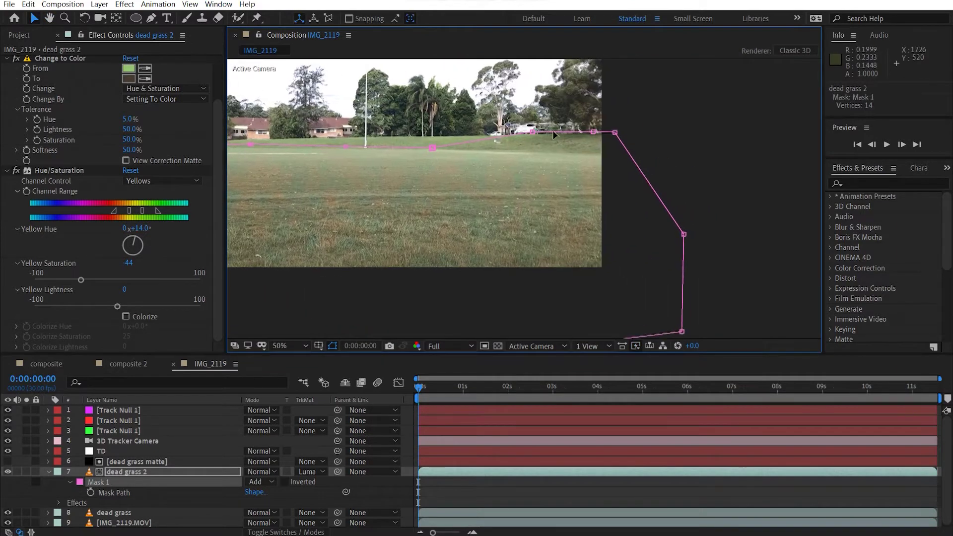
left_click_drag(692, 108, 536, 148)
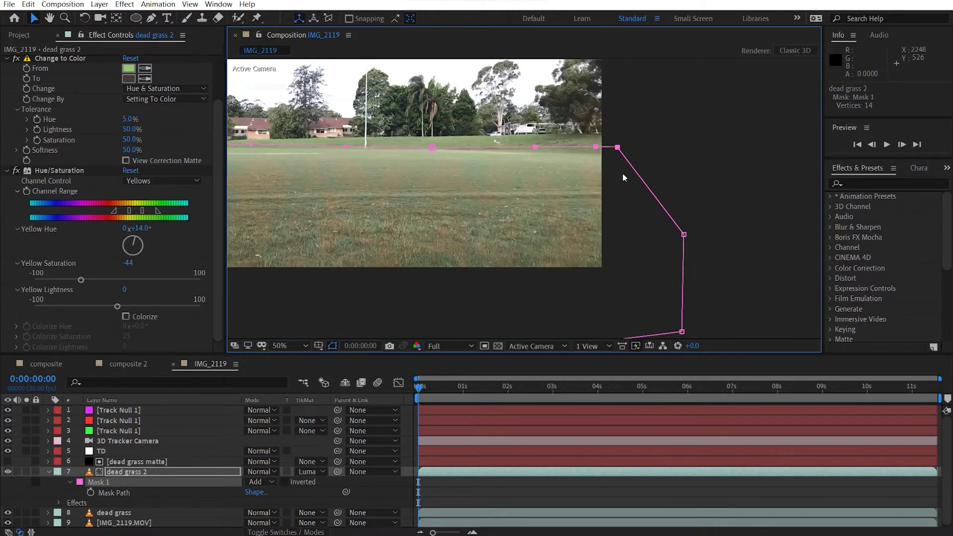
scroll(455, 217, "up", 2)
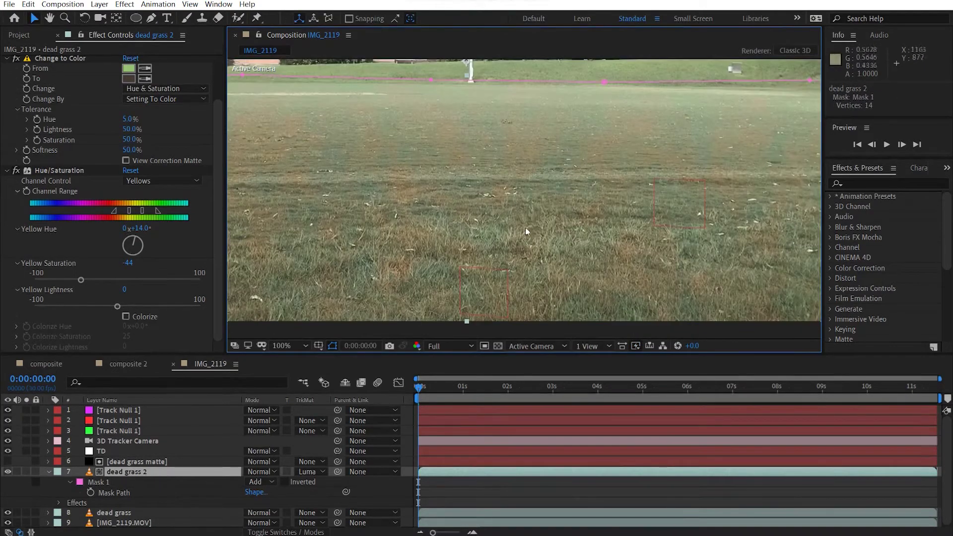
scroll(469, 254, "down", 2)
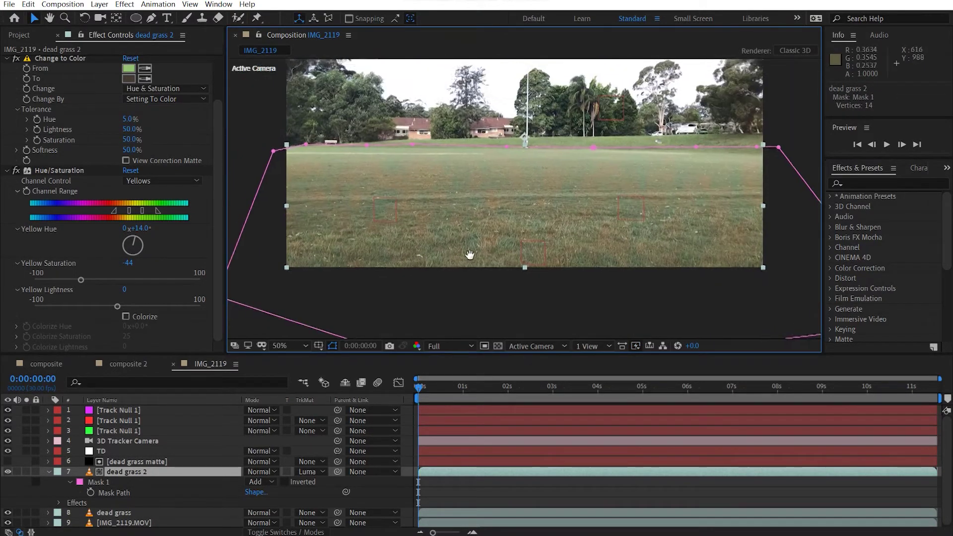
left_click_drag(469, 255, 506, 271)
- Collapse the Tint, Change to Color and Hue/Saturation effects and add a Curves effect to dead grass 2
left_click(8, 59)
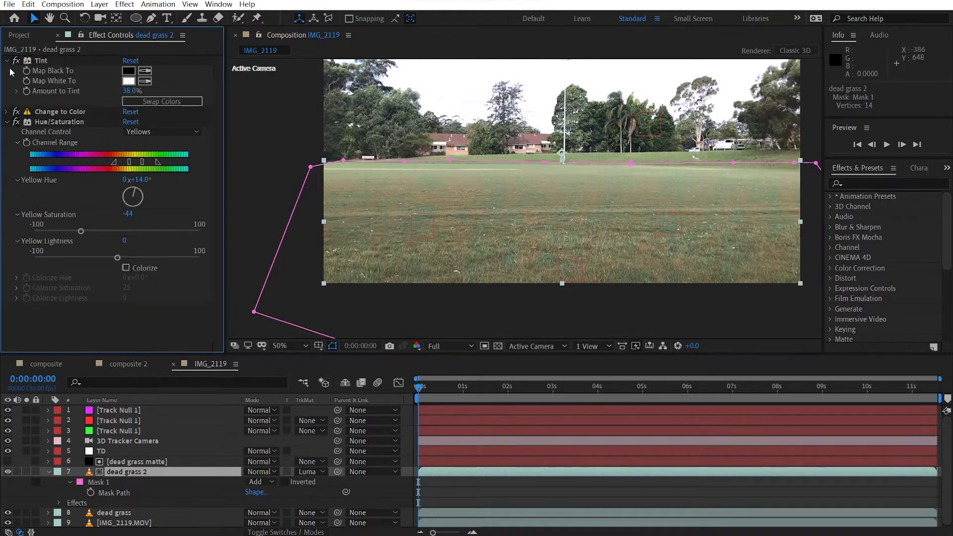
left_click(8, 61)
left_click(7, 81)
key("ctrl+space")
type("curves")
key("Return")
- Add shadow and highlight points to the RGB curve, lift it slightly, and check the grass up close
left_click_drag(104, 238, 73, 243)
left_click_drag(128, 193, 141, 174)
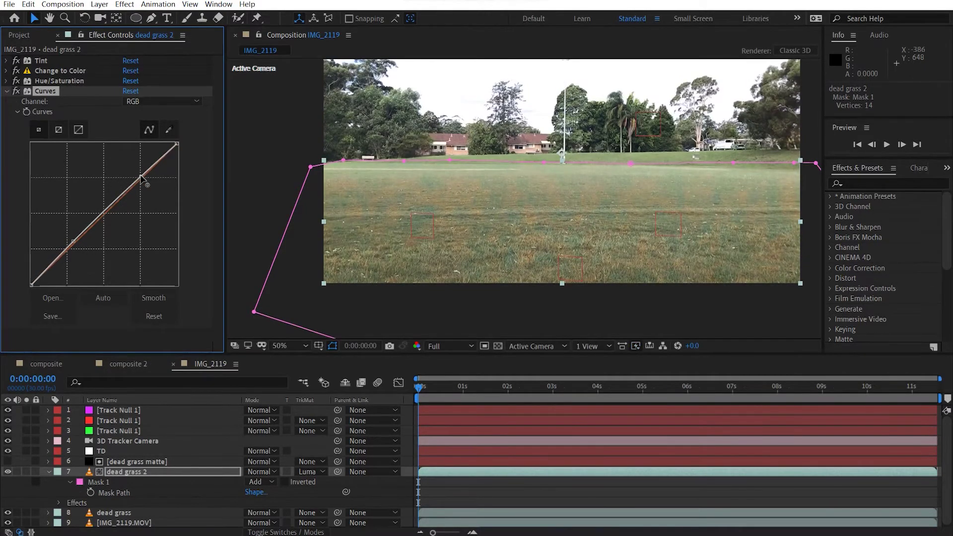
scroll(560, 246, "up", 2)
scroll(534, 229, "up", 2)
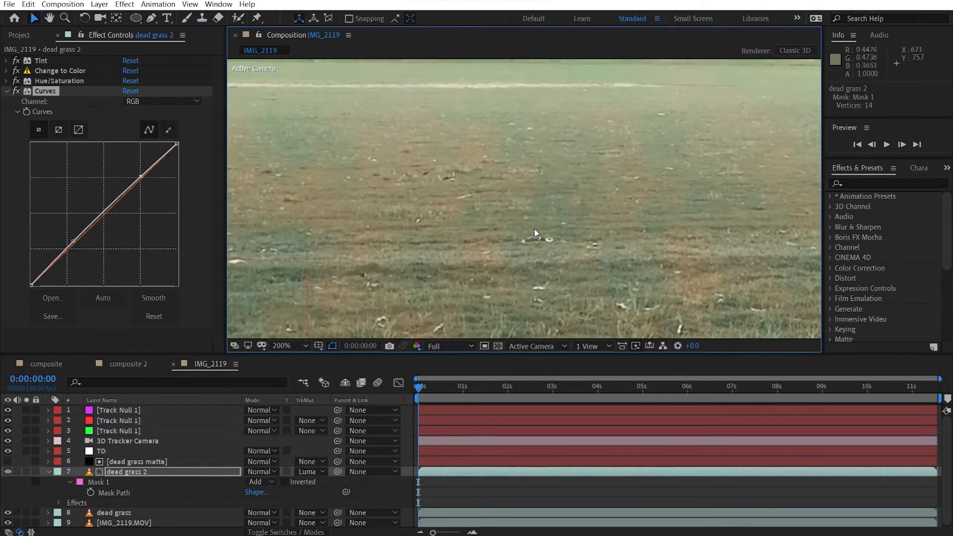
scroll(451, 286, "down", 2)
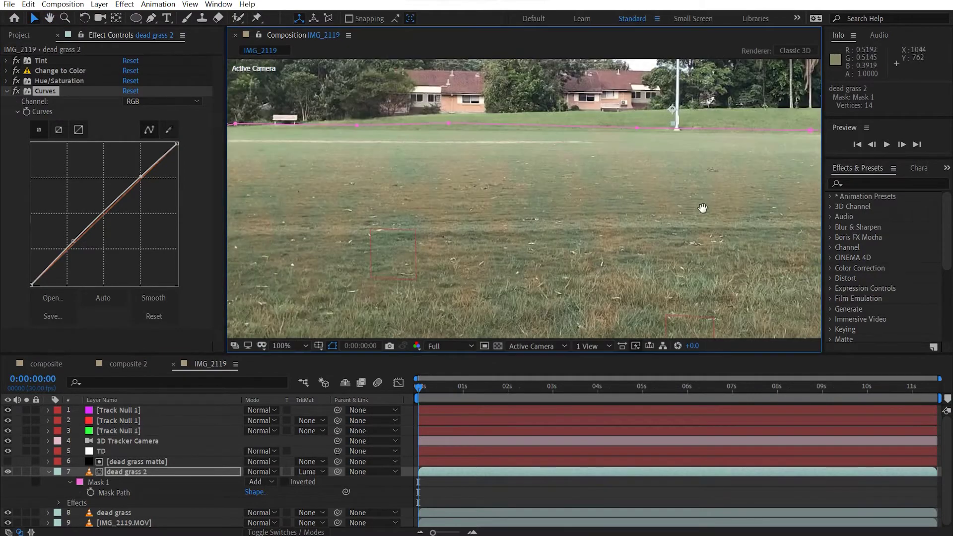
- Set the Fractal Noise scale of the dead grass matte layer to about 262
left_click_drag(710, 209, 503, 170)
left_click(165, 461)
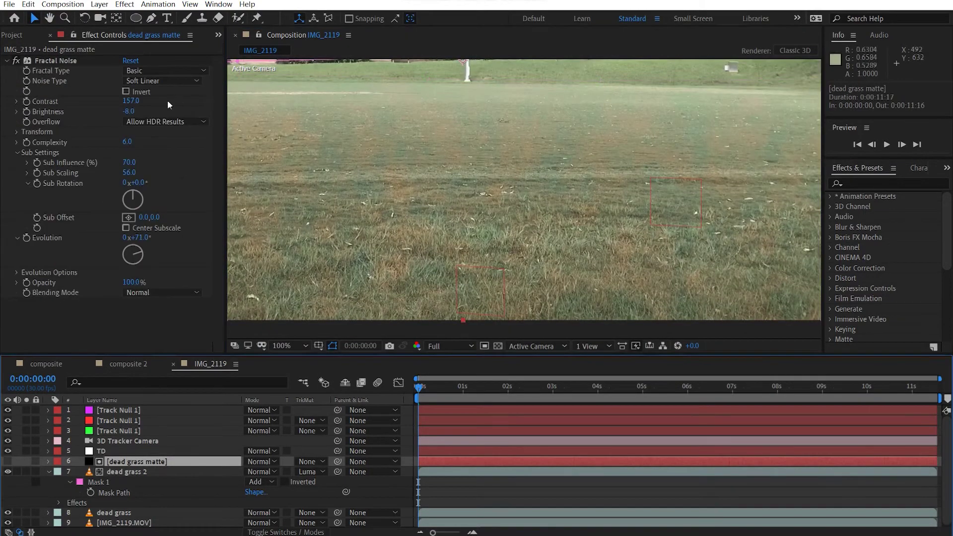
left_click(17, 132)
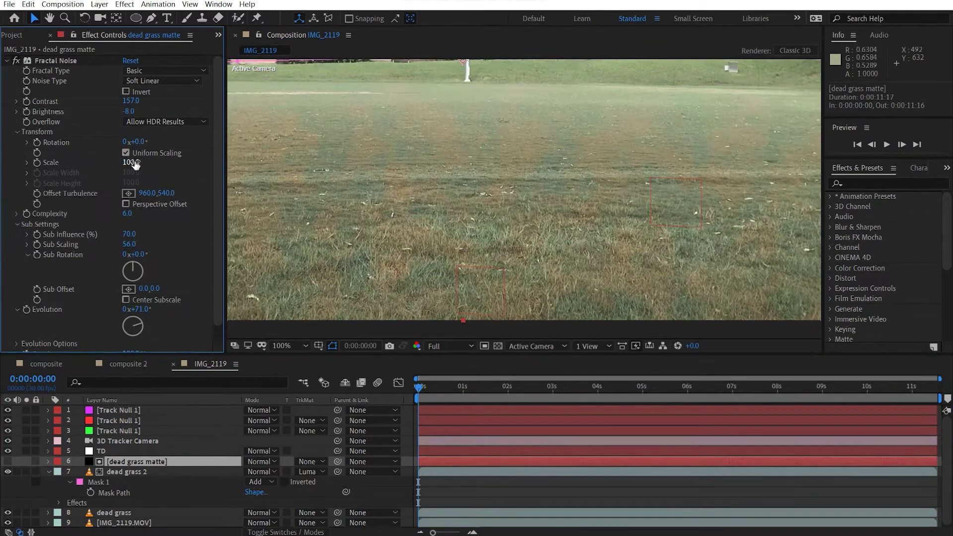
left_click(27, 162)
left_click_drag(132, 163, 273, 157)
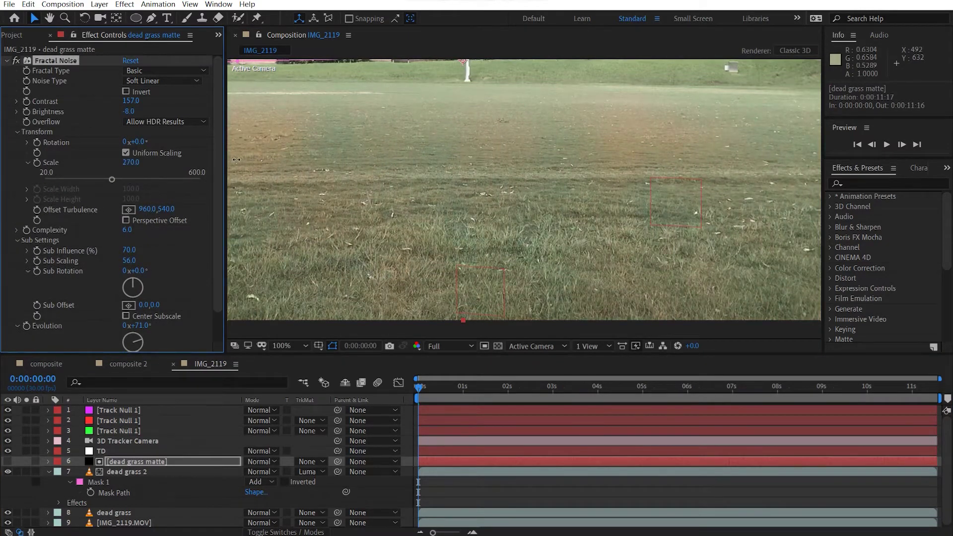
scroll(589, 204, "down", 2)
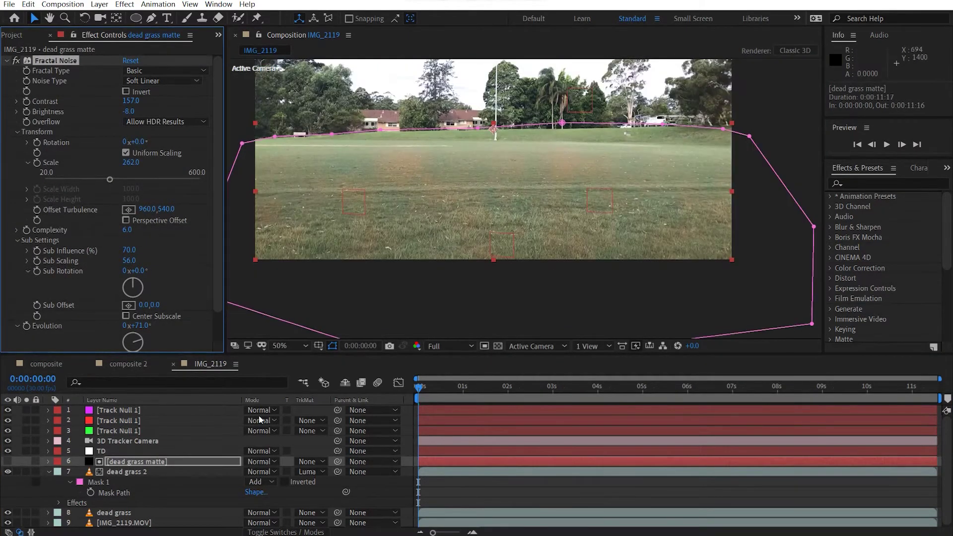
- Slightly lower the Mask 1 points of dead grass matte along the field's far edge near the parked cars, and check the grass up close
key("f")
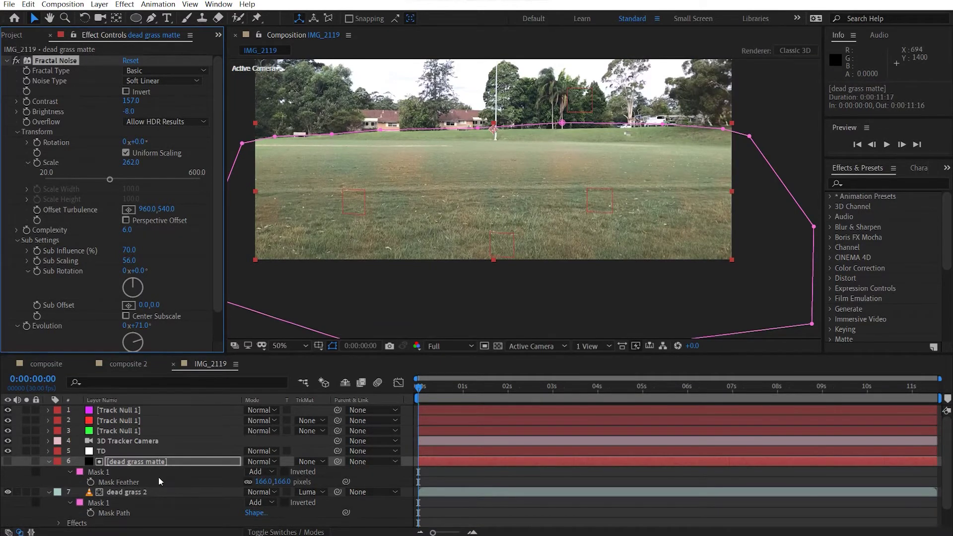
key("t")
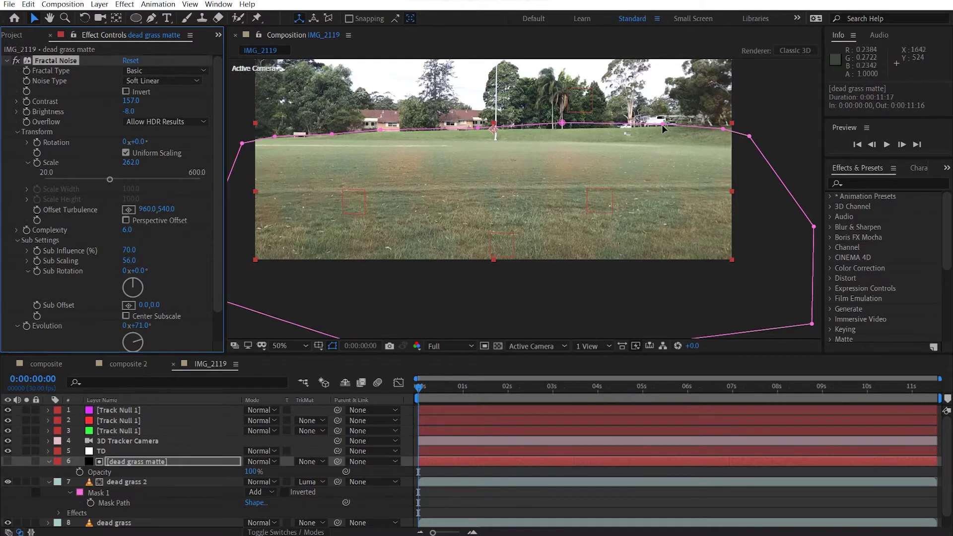
left_click_drag(663, 124, 663, 131)
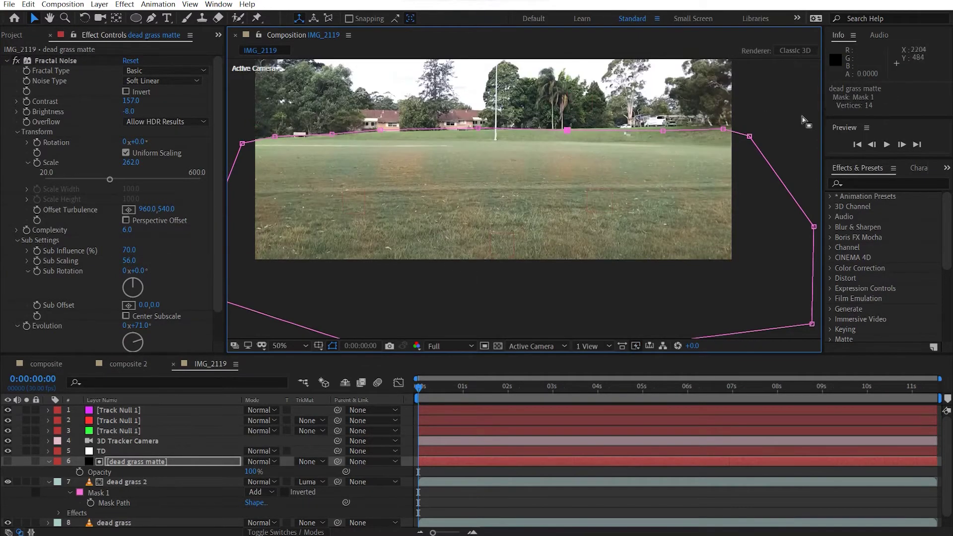
left_click_drag(534, 197, 544, 197)
scroll(544, 198, "up", 2)
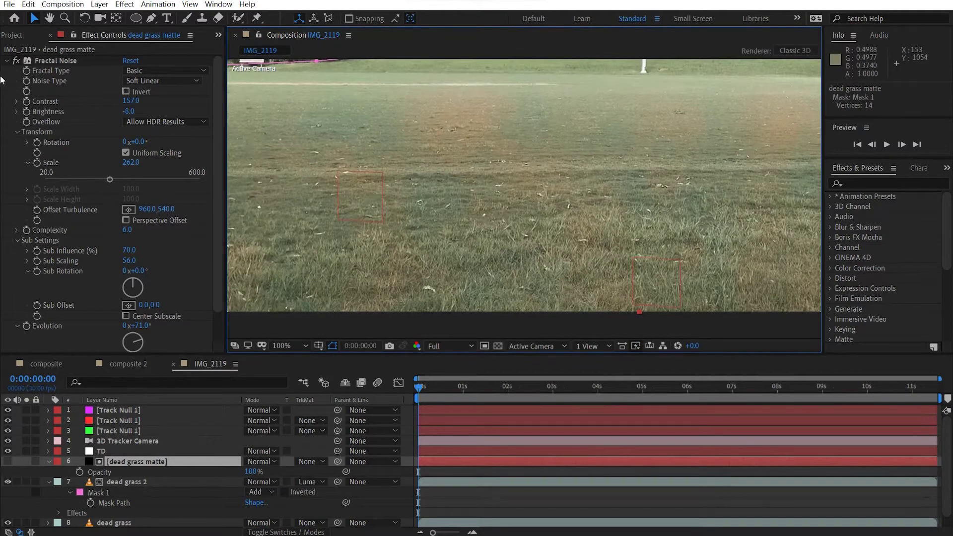
- Collapse the Fractal Noise effect and the dead grass matte and dead grass 2 layer properties, and deselect the layer
left_click(7, 61)
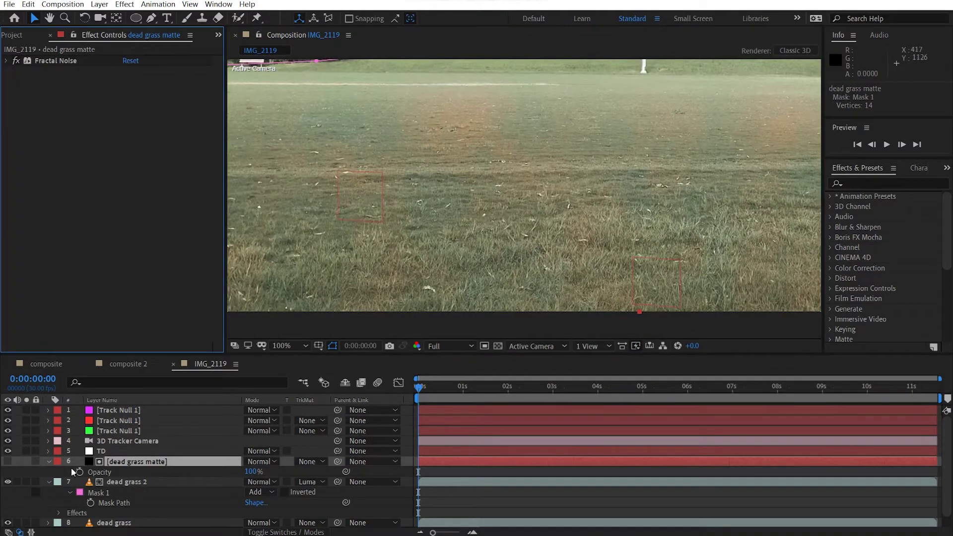
left_click(49, 462)
left_click(48, 472)
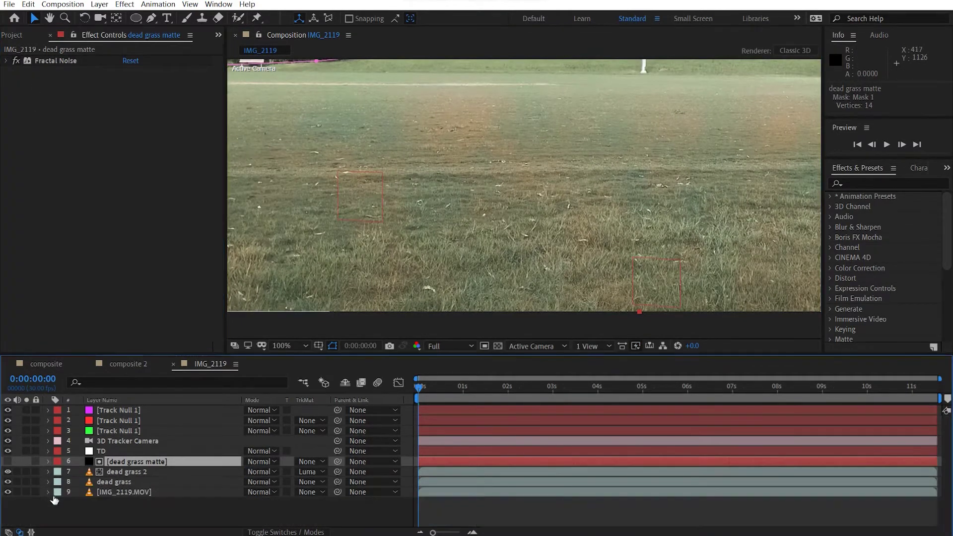
scroll(492, 206, "down", 2)
left_click_drag(490, 201, 363, 258)
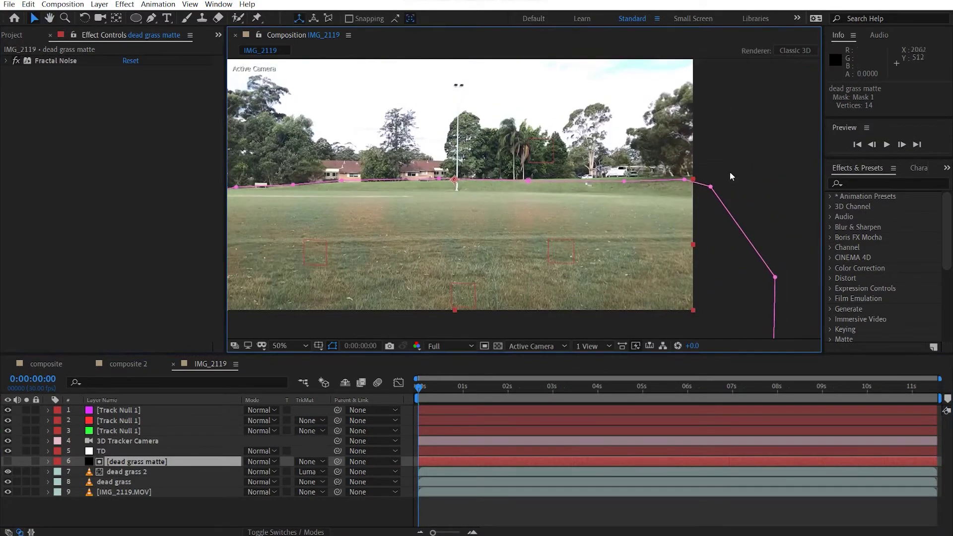
left_click(728, 173)
left_click_drag(429, 222, 469, 230)
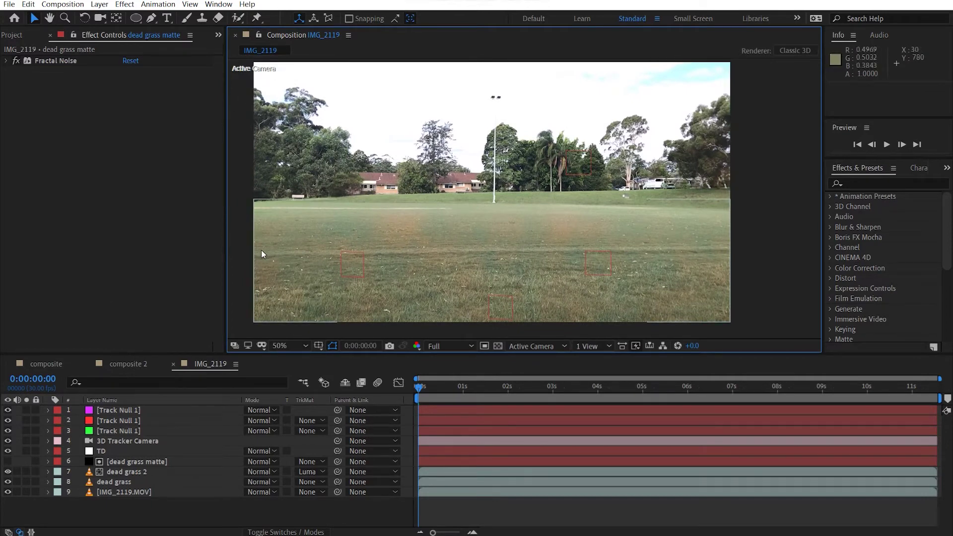
- Create a new adjustment layer above all layers and apply a Curves effect to it
key("ctrl+alt+y")
left_click(130, 256)
key("ctrl+space")
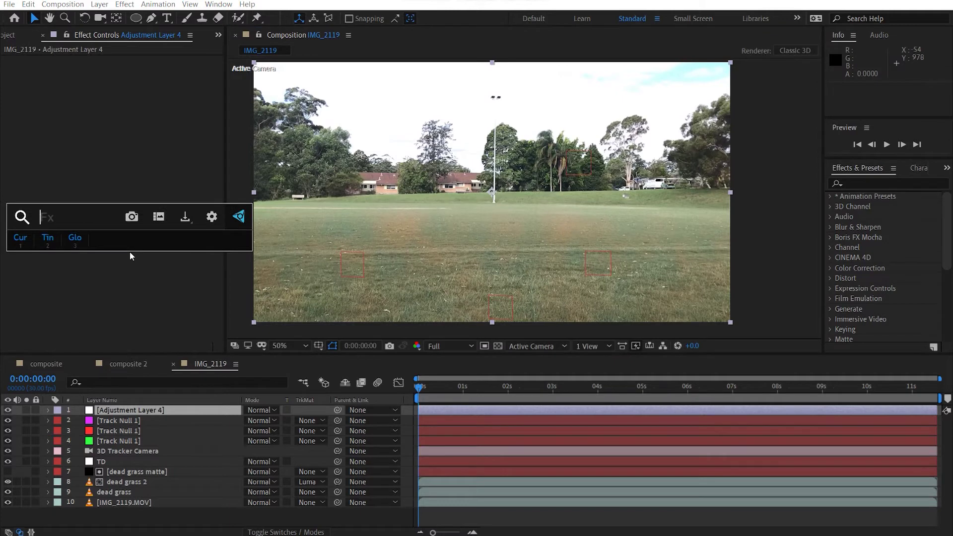
type("curves")
key("Return")
- Darken the adjustment layer by lowering the white point of its RGB curve to about three quarters of the height
mouse_move(102, 191)
left_mouse_down()
mouse_move(113, 208)
mouse_move(90, 203)
left_mouse_up()
key("ctrl+z")
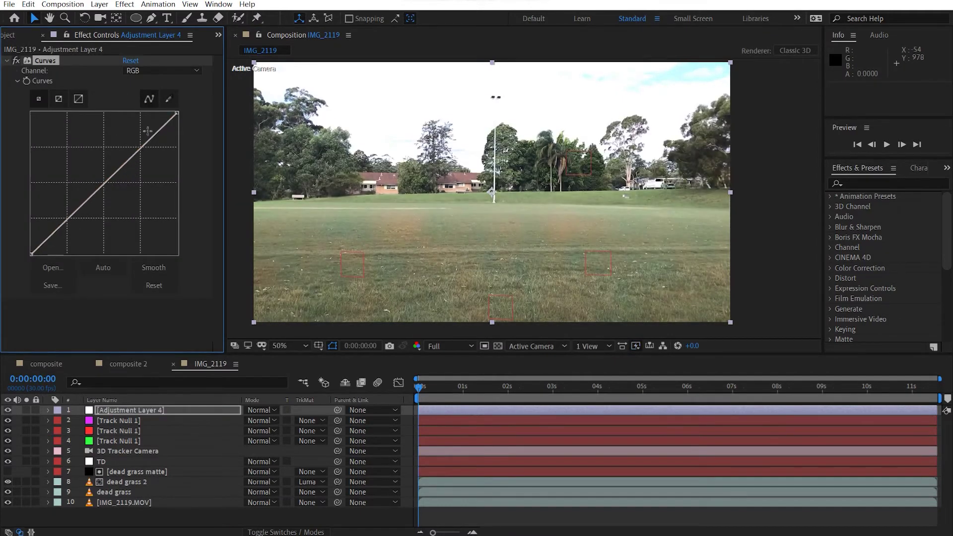
left_click_drag(175, 118, 177, 151)
- Draw a rectangular mask on the adjustment layer across the full frame width, covering the sky and trees down to the horizon
left_click(135, 18)
left_click(135, 20)
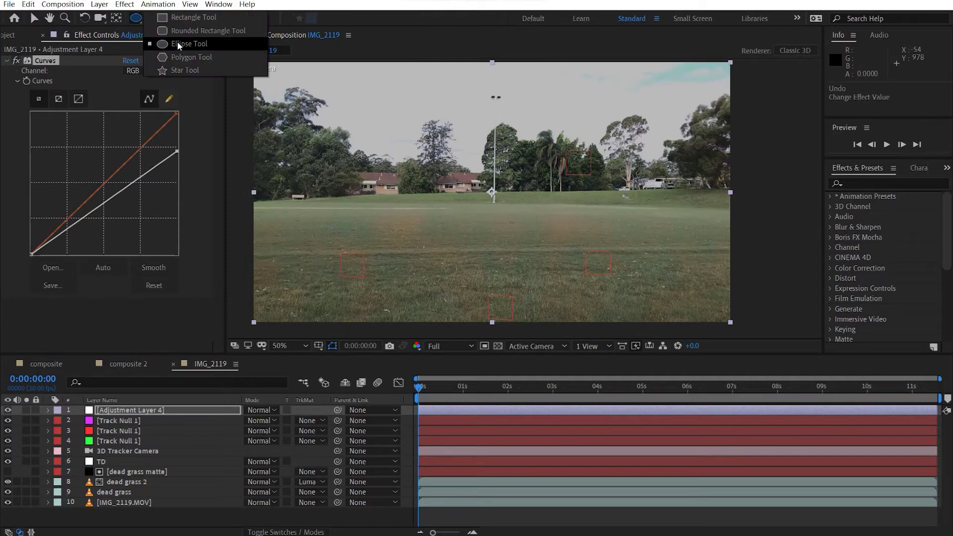
left_click(180, 31)
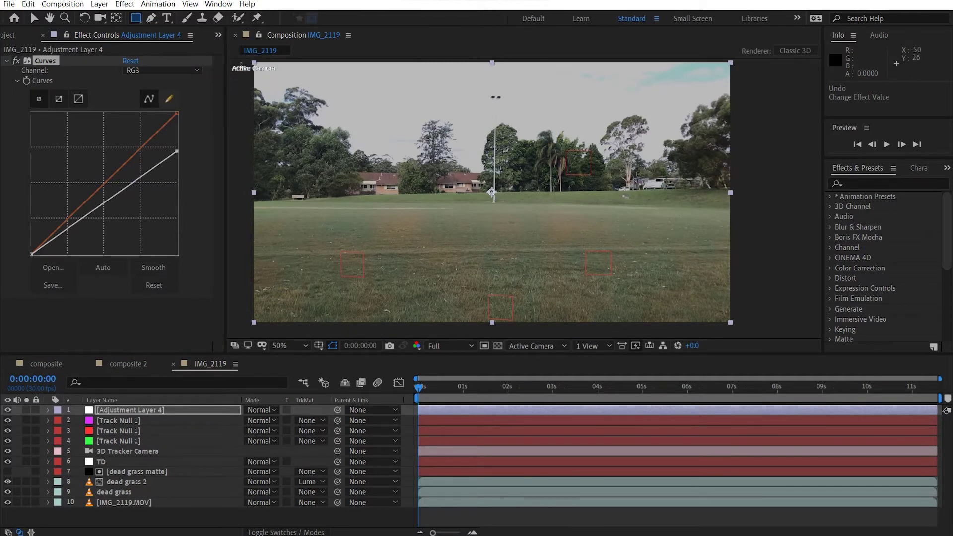
left_click_drag(244, 61, 747, 192)
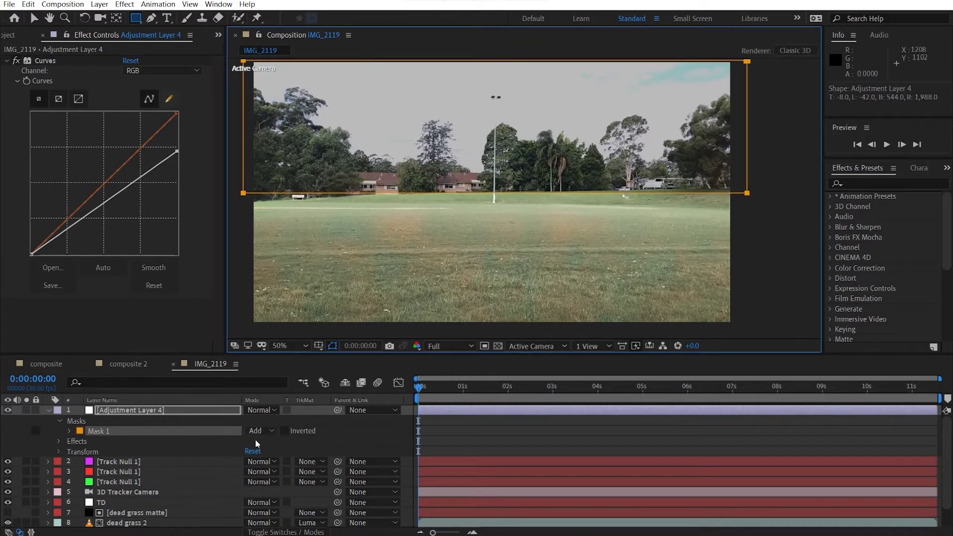
- Set the Mask 1 feather of the adjustment layer to 50 pixels and deselect the layer
left_click(215, 410)
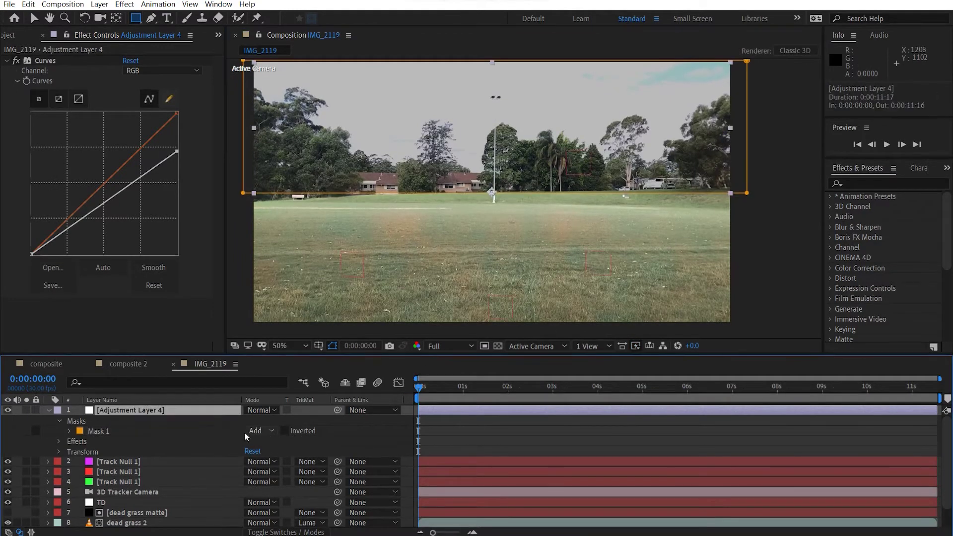
key("f")
left_click_drag(261, 430, 438, 437)
left_click(262, 430)
type("96")
key("Tab")
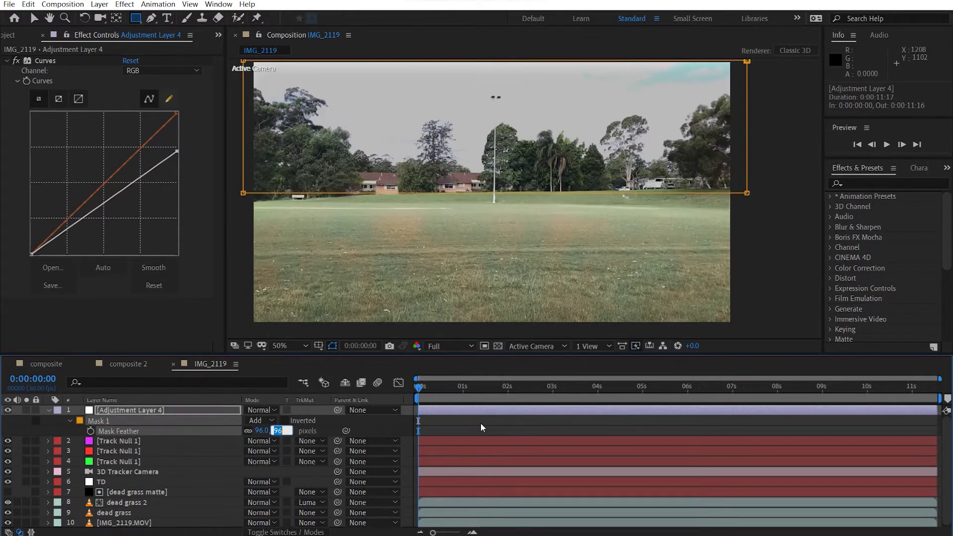
key("Return")
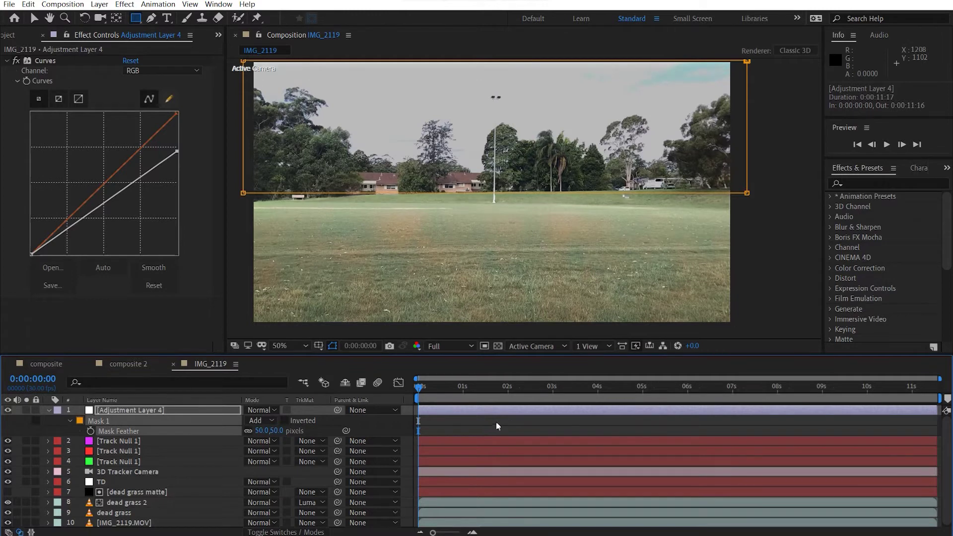
key("v")
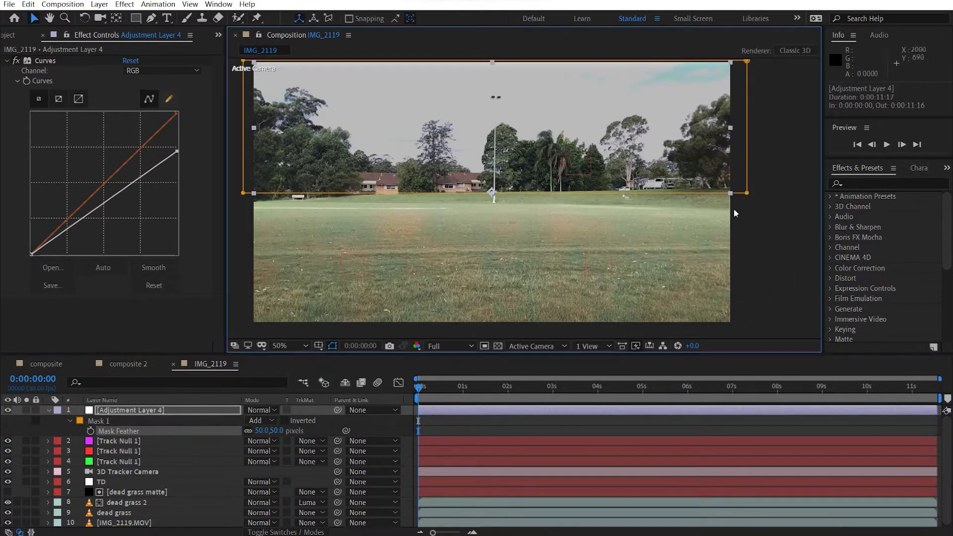
left_click(776, 221)
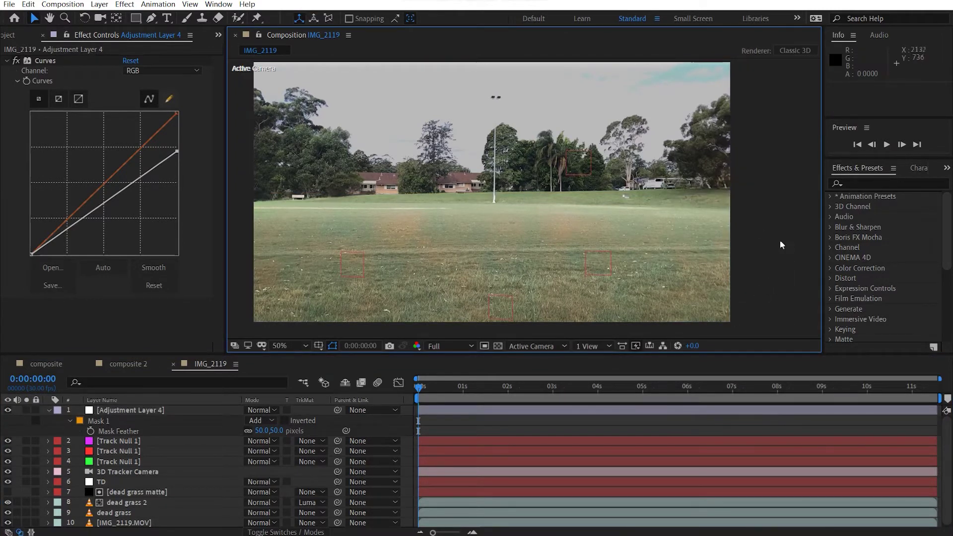
- Lower the white point of the adjustment layer's RGB curve further, to about 65% of the height
left_click_drag(177, 151, 178, 160)
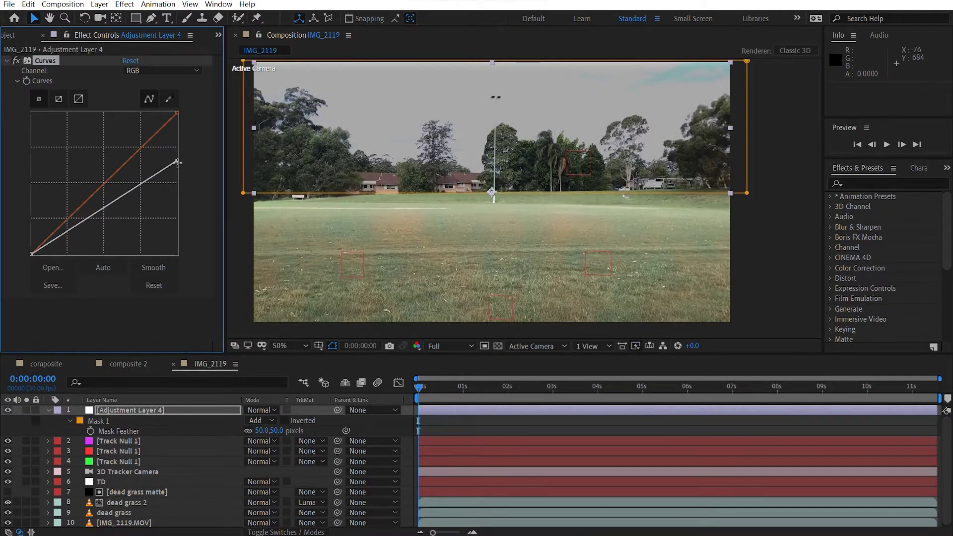
left_click_drag(177, 162, 177, 165)
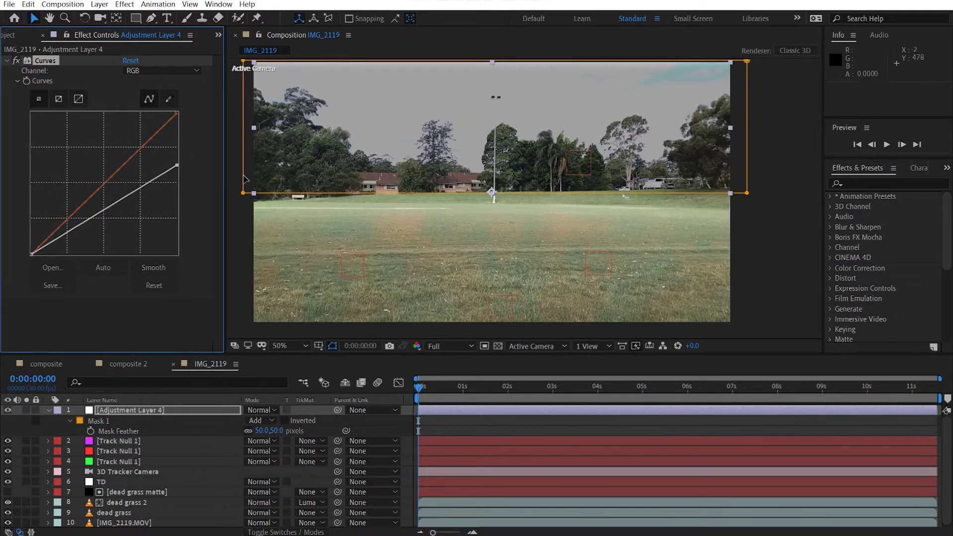
left_click_drag(176, 166, 177, 165)
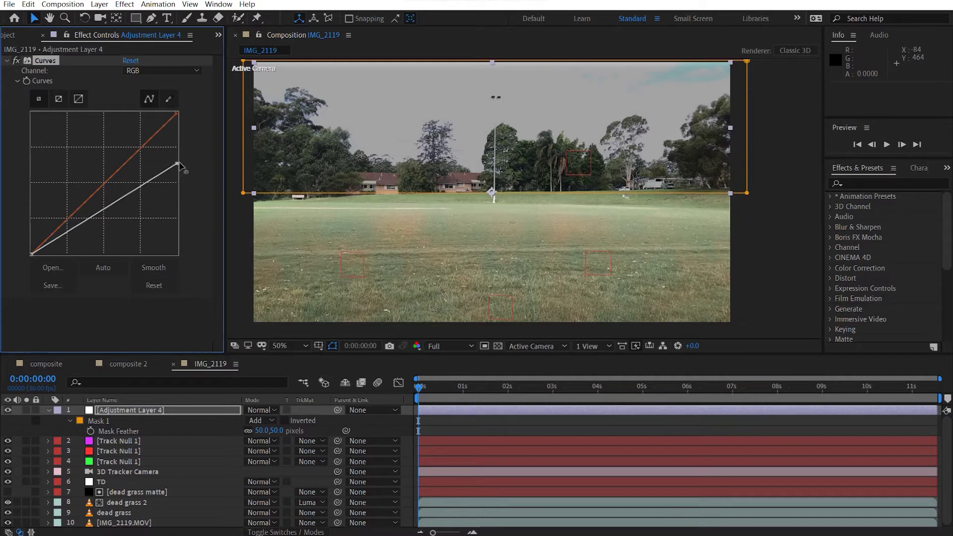
left_click(779, 248)
- Move the adjustment layer below 3D Tracker Camera, rename it darken, and collapse its properties
left_click_drag(128, 409, 197, 481)
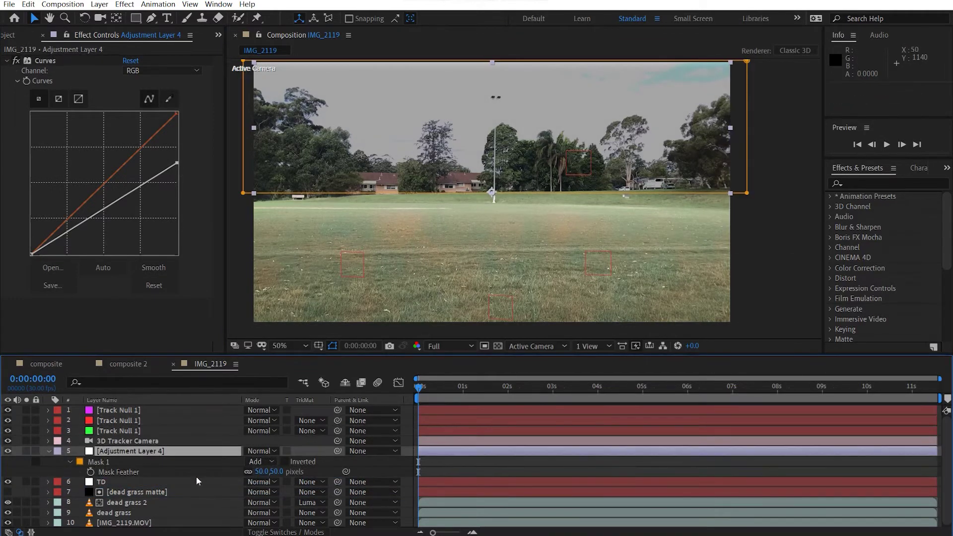
key("Return")
type("darken")
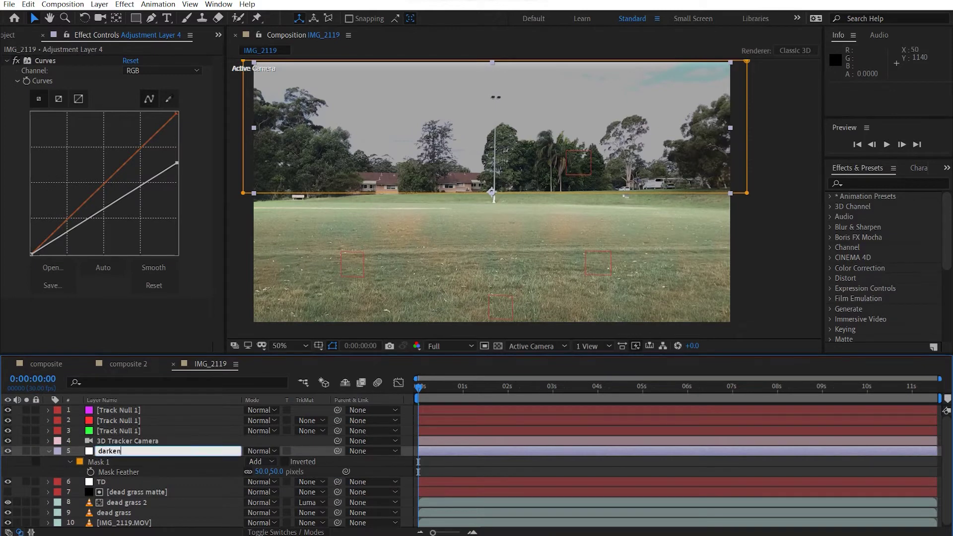
left_click(760, 257)
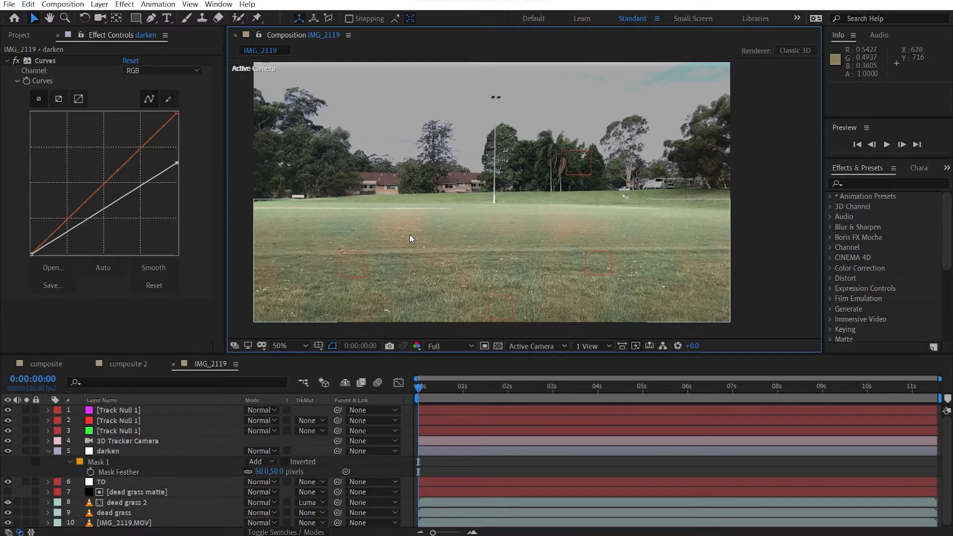
left_click(49, 451)
- Create a black 1920 x 1080 px solid named laser
key("ctrl+y")
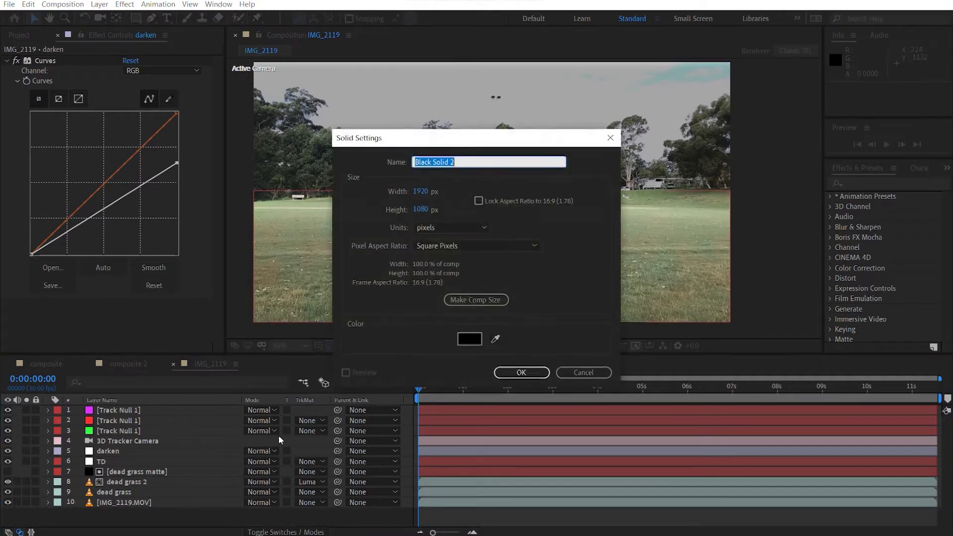
type("laser")
key("Return")
- Apply the Saber effect to the laser layer and choose the Electric preset
left_click(119, 263)
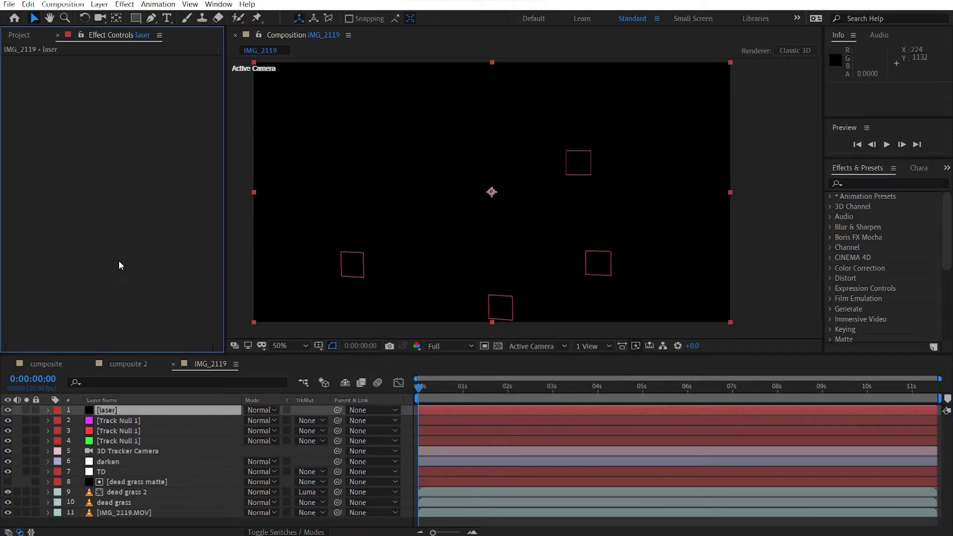
key("ctrl+space")
type("sabe")
key("Return")
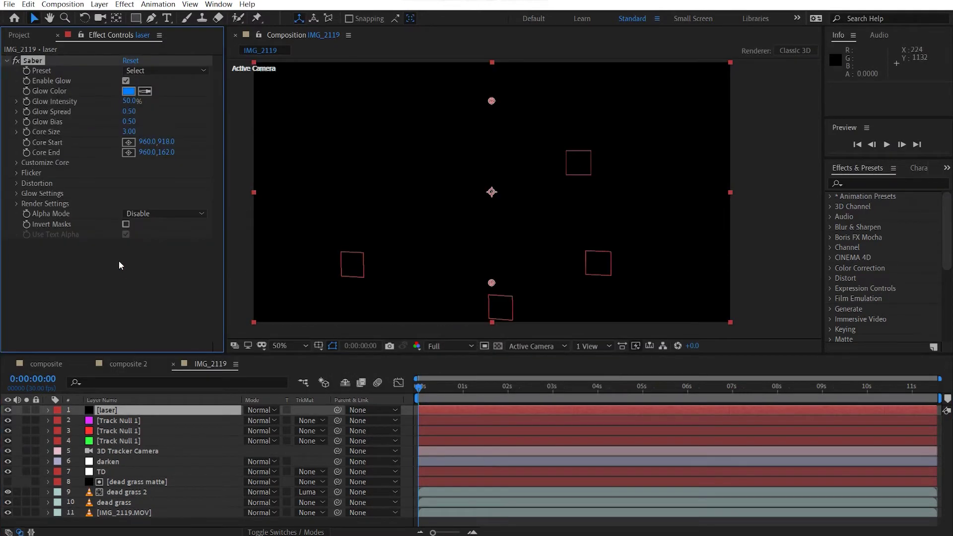
left_click(142, 71)
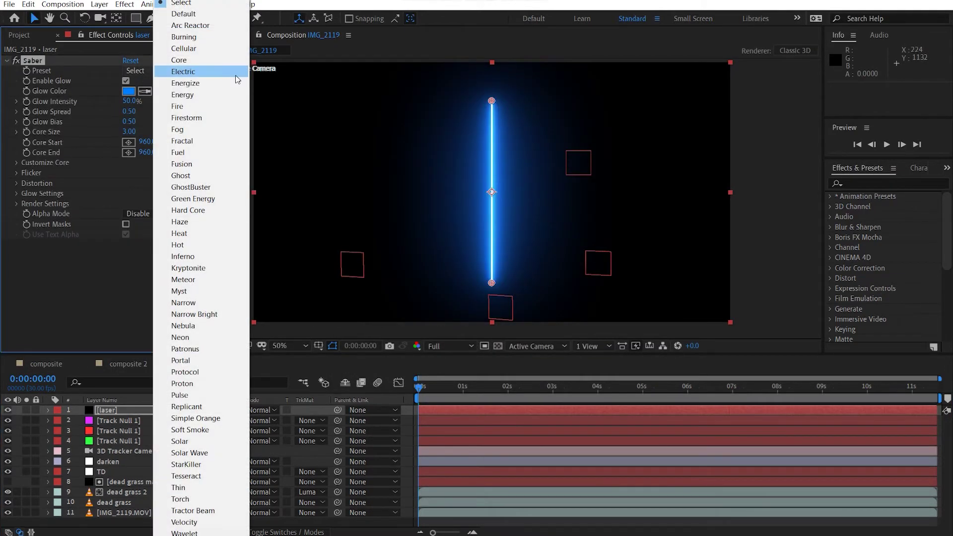
left_click(232, 74)
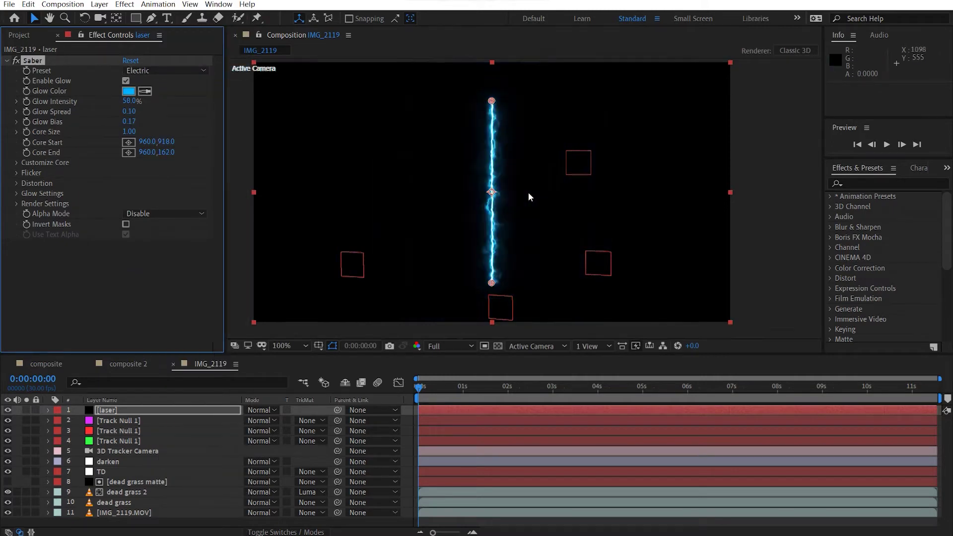
- Change the Saber glow color to a slightly deeper, fully saturated blue
key("period")
left_click(128, 92)
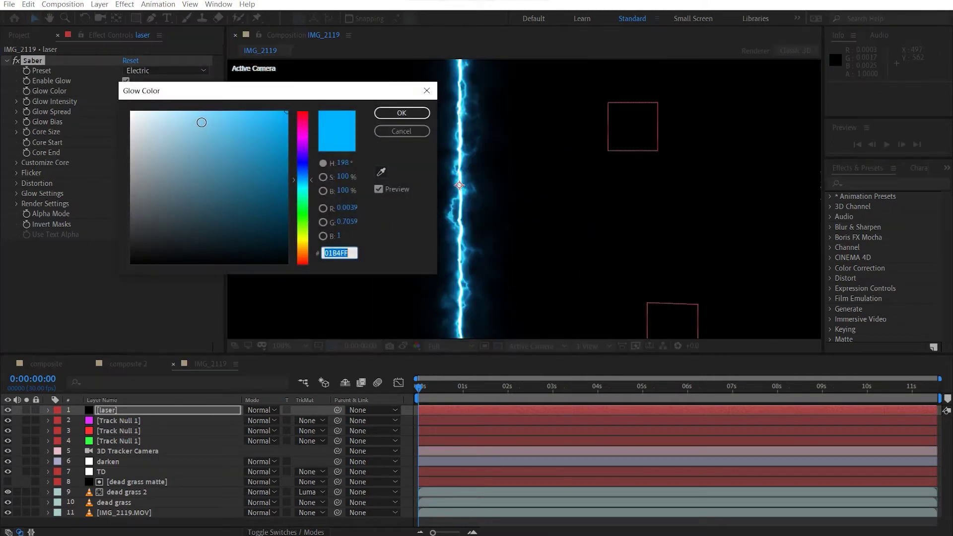
mouse_move(280, 144)
left_mouse_down()
mouse_move(226, 81)
mouse_move(297, 84)
left_mouse_up()
left_click_drag(312, 181, 313, 182)
left_click(400, 113)
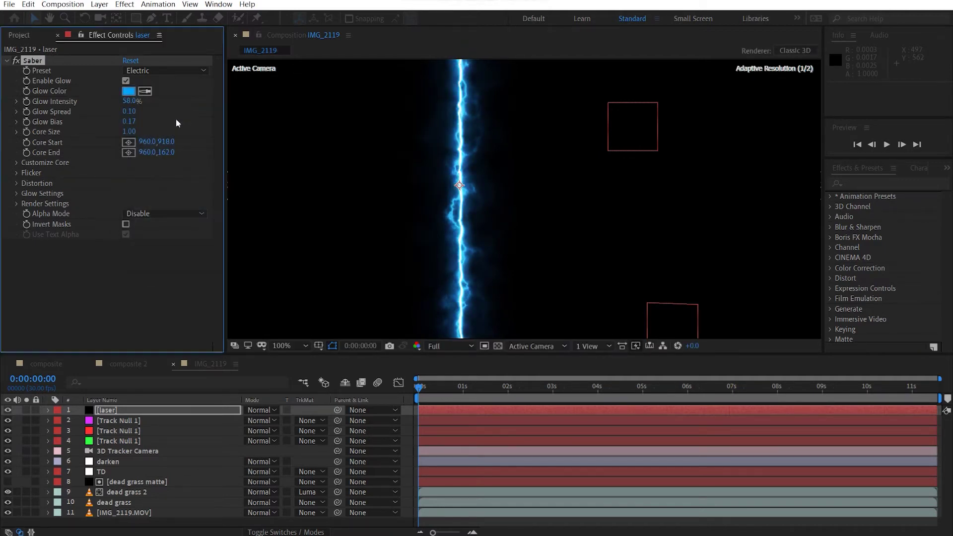
- Set the Saber Glow Intensity to 60% and the Core Size to 1.5
type("60")
key("Return")
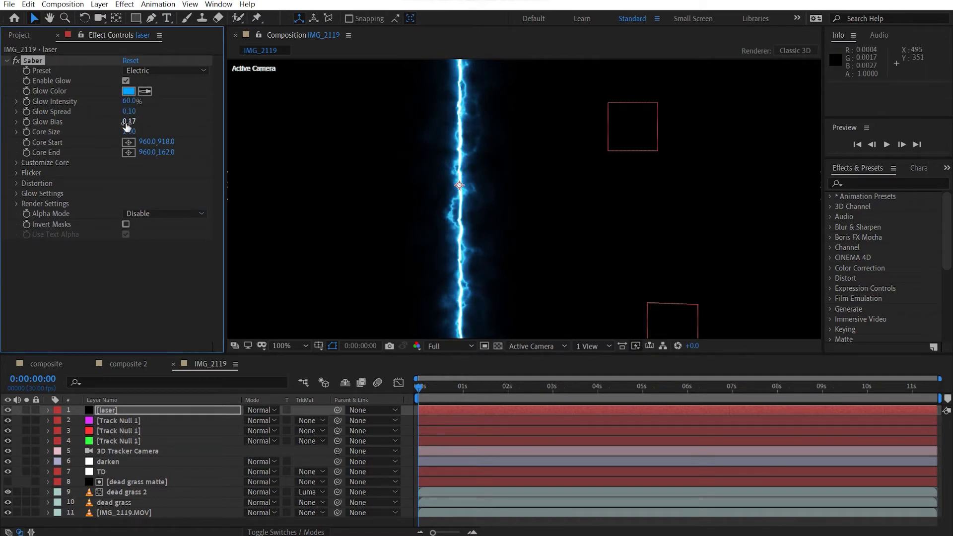
left_click(110, 142)
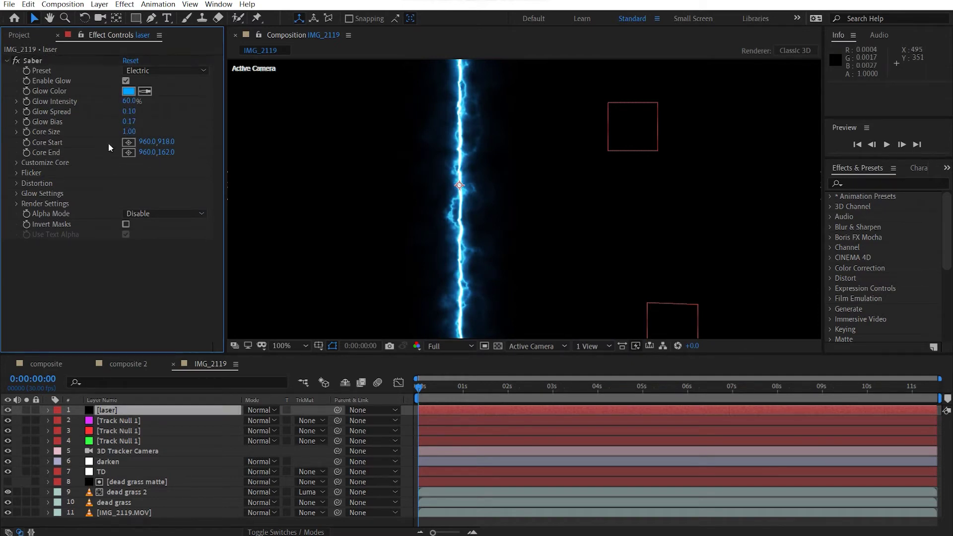
left_click(124, 131)
type("1.5")
key("ctrl+Down")
key("ctrl+Down")
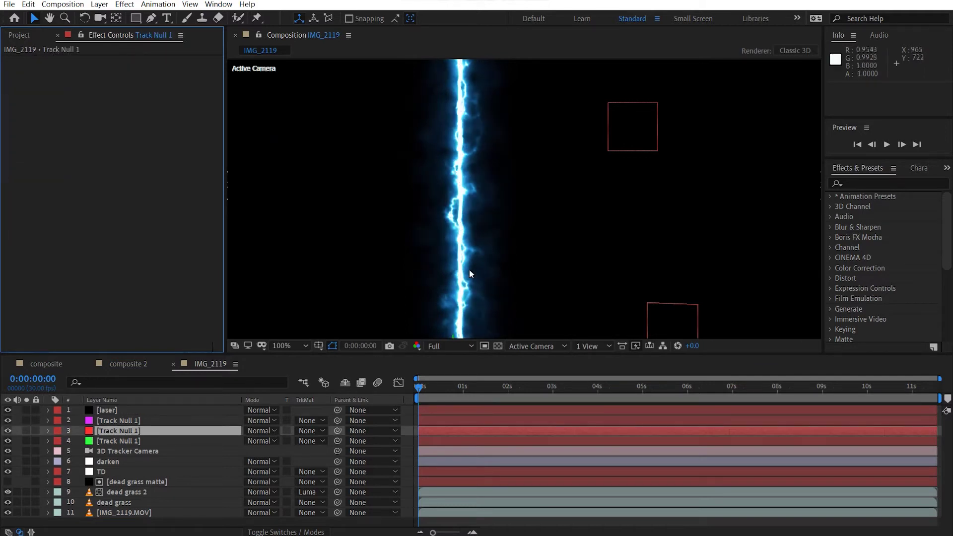
- Set the laser layer's blending mode to Screen so the beam composites over the field footage
key("comma")
left_click(143, 410)
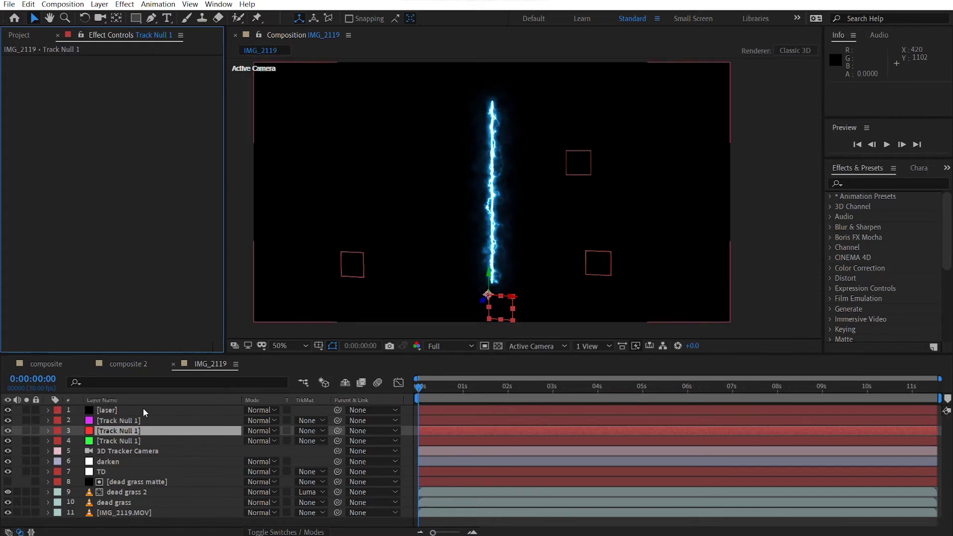
left_click(258, 410)
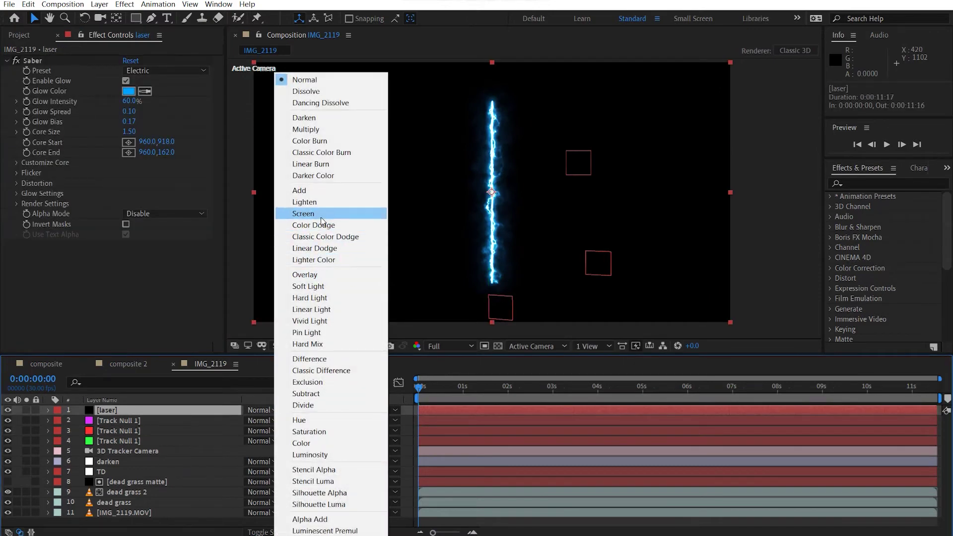
left_click(303, 214)
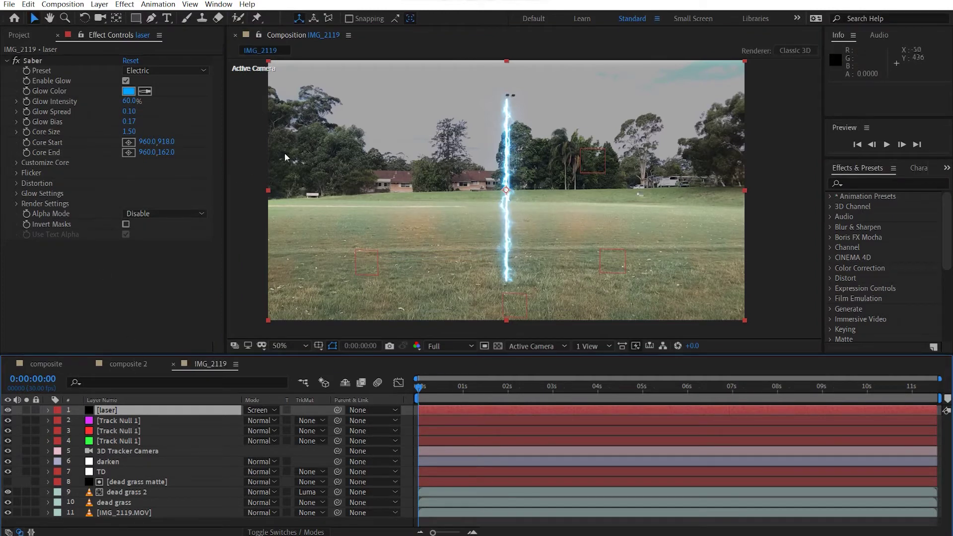
left_click_drag(372, 144, 399, 160)
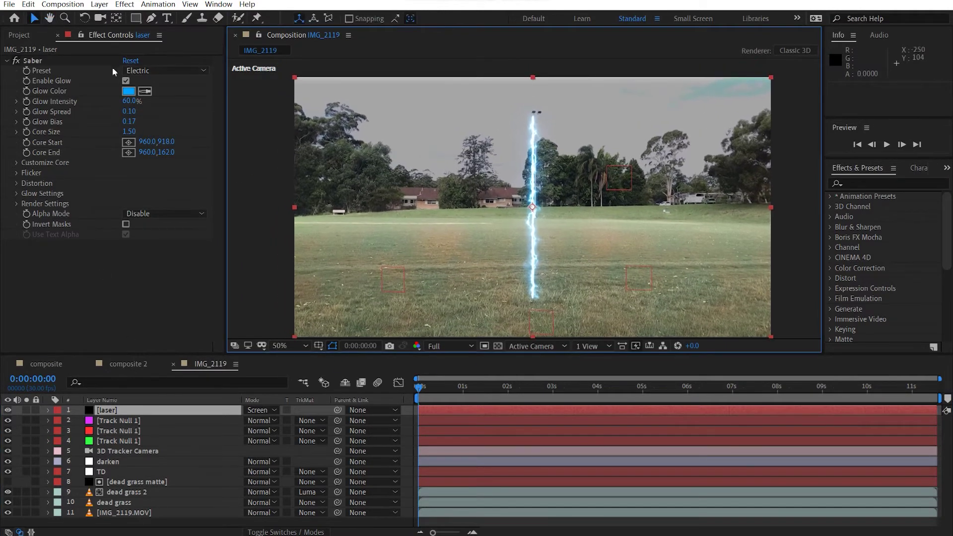
- Place the beam outside the frame with Core Start at -14, 116 and Core End at -126, -16, and keyframe both at frame 0
left_click(32, 60)
left_click_drag(535, 118, 263, 73)
left_click_drag(532, 298, 295, 103)
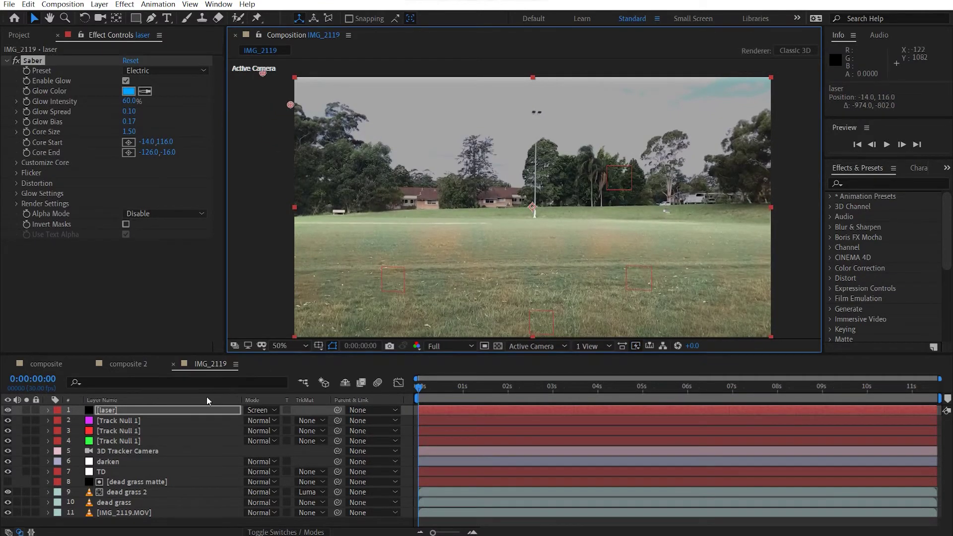
left_click(26, 144)
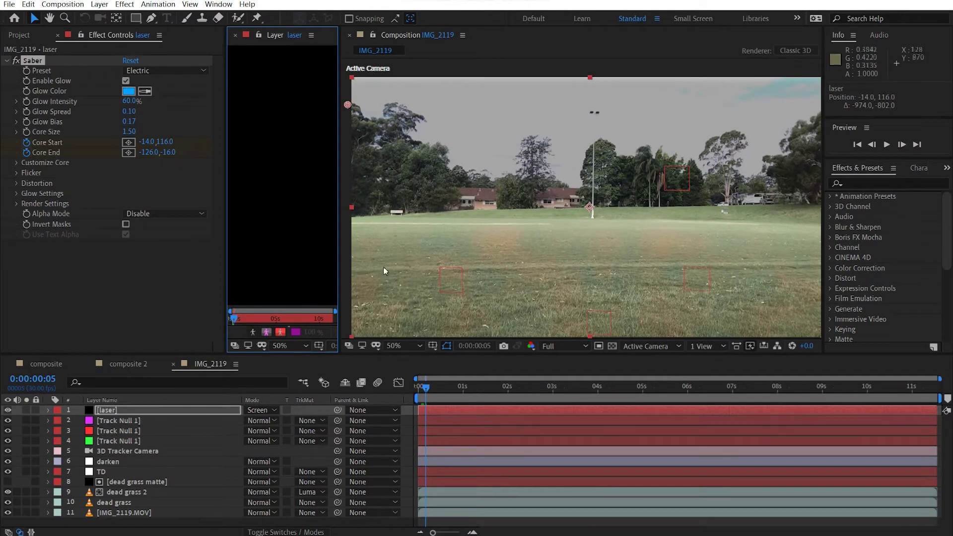
- At frame 5, move Core Start to 470, 710 on the grass and Core End to 230, 414
left_click(235, 35)
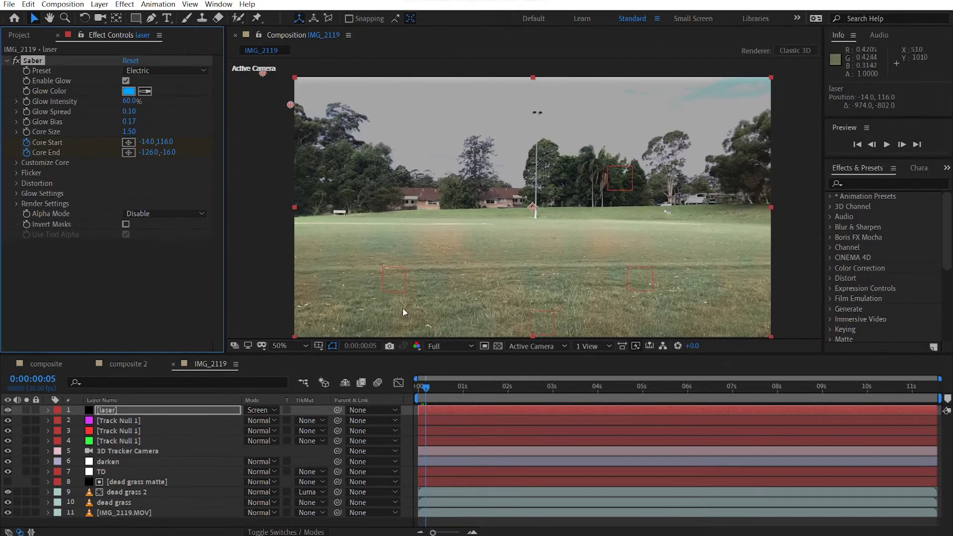
left_click_drag(291, 105, 411, 247)
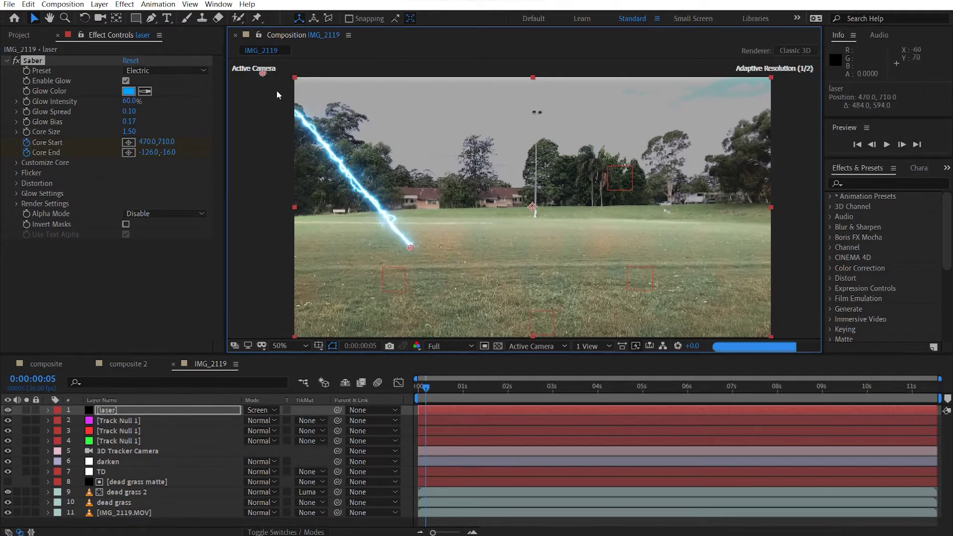
left_click_drag(263, 74, 354, 182)
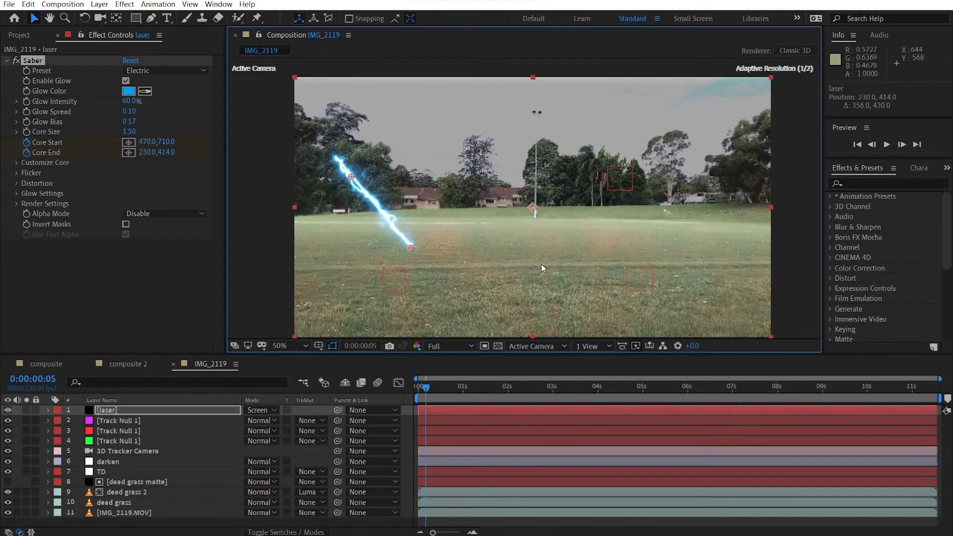
- Preview the laser strike from the start at half resolution
key("ctrl+shift+j")
left_click_drag(502, 255, 475, 254)
key("v")
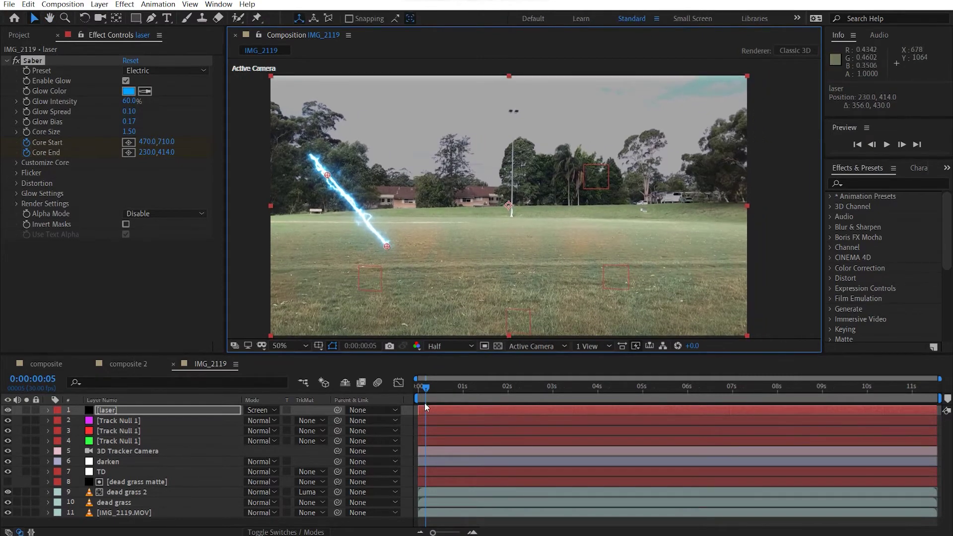
left_click(422, 395)
key("space")
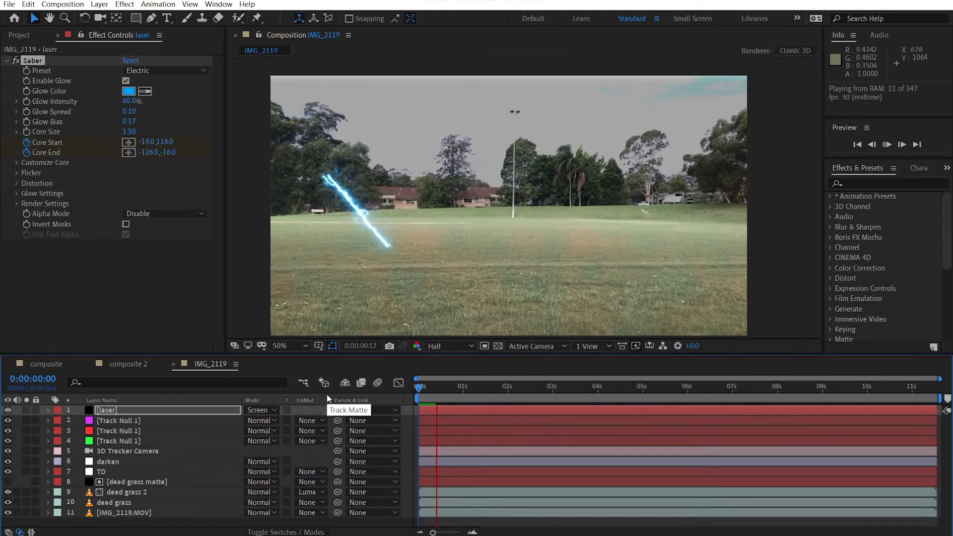
key("space")
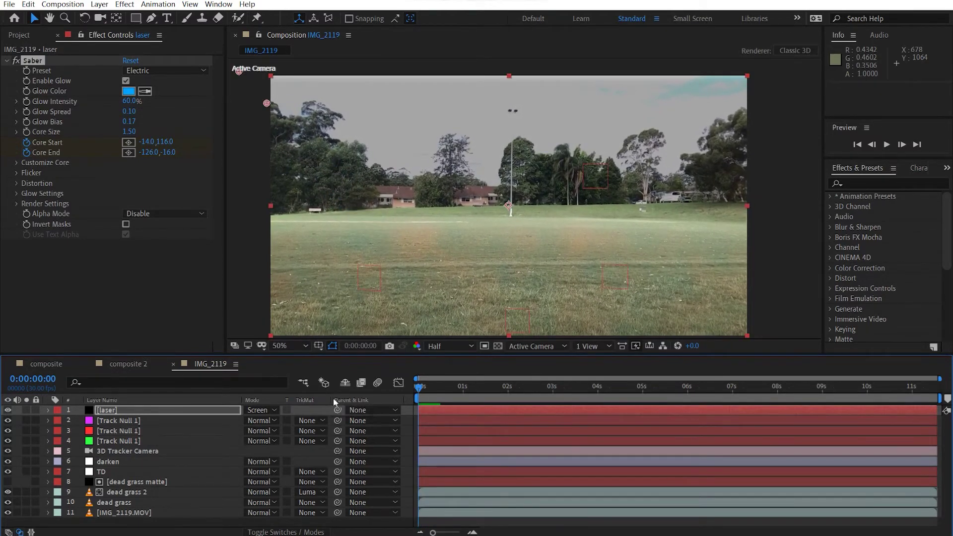
- Reveal the laser layer's keyframes and trim the layer to end at frame 5
left_click_drag(938, 378, 500, 379)
key("u")
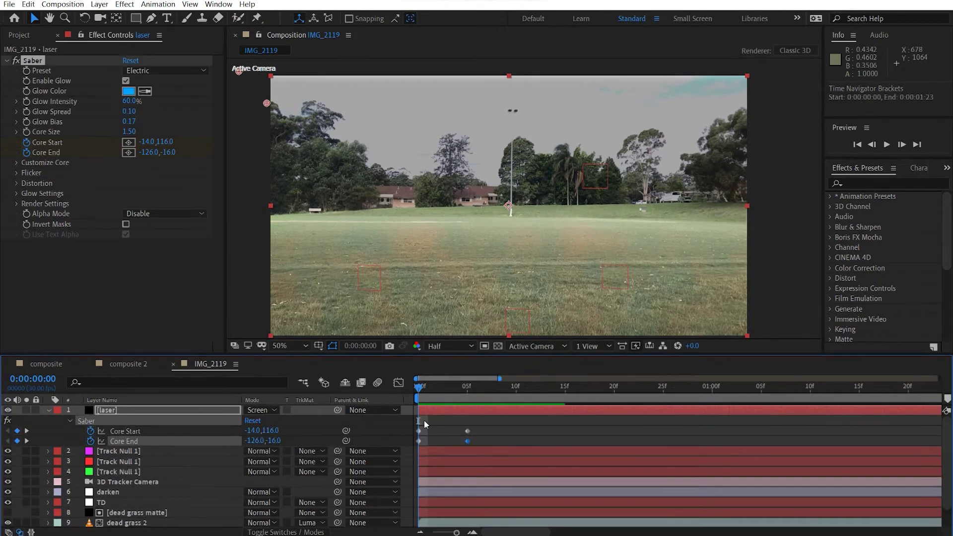
left_click(474, 388)
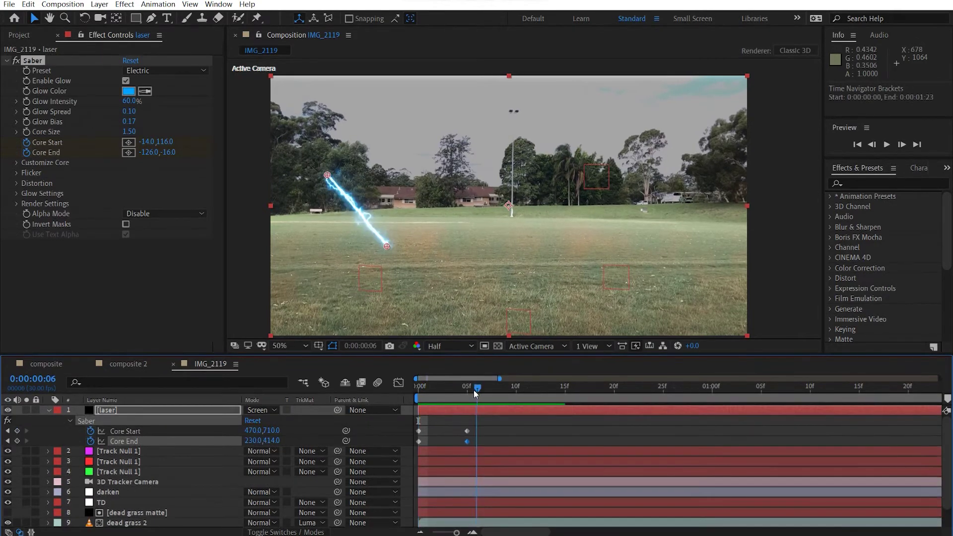
left_click(470, 389)
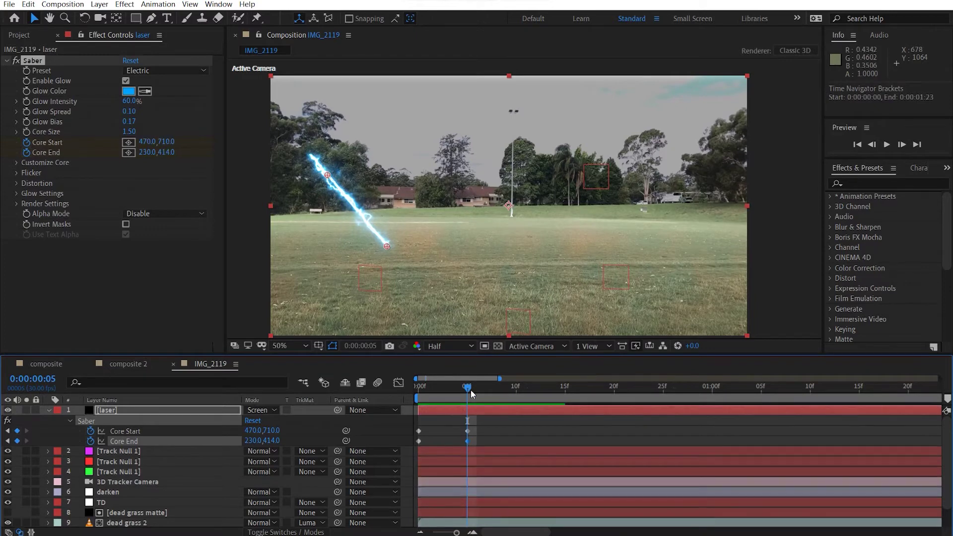
key("alt+bracketright")
key("Home")
key("space")
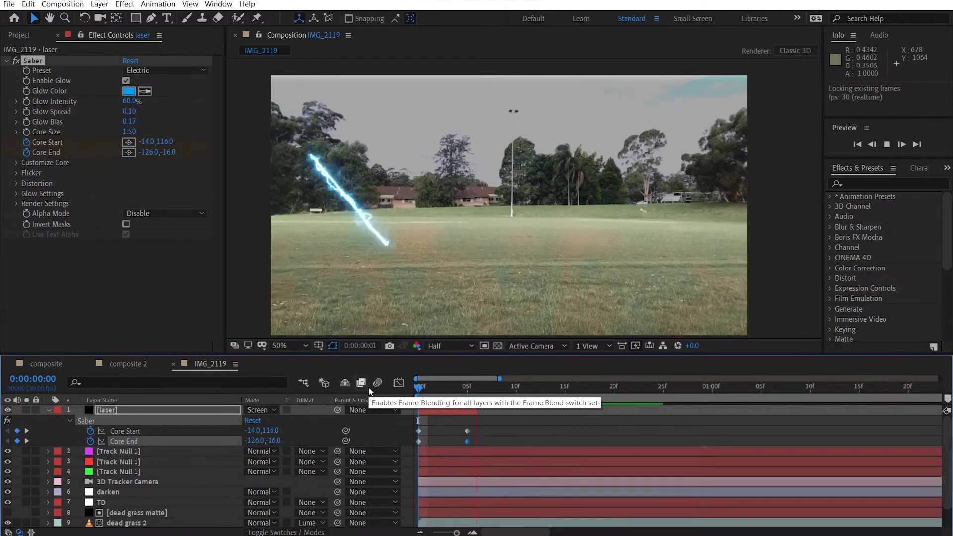
- Move the second pair of core keyframes to frame 4 and trim the laser layer to end at frame 3
left_click(448, 390)
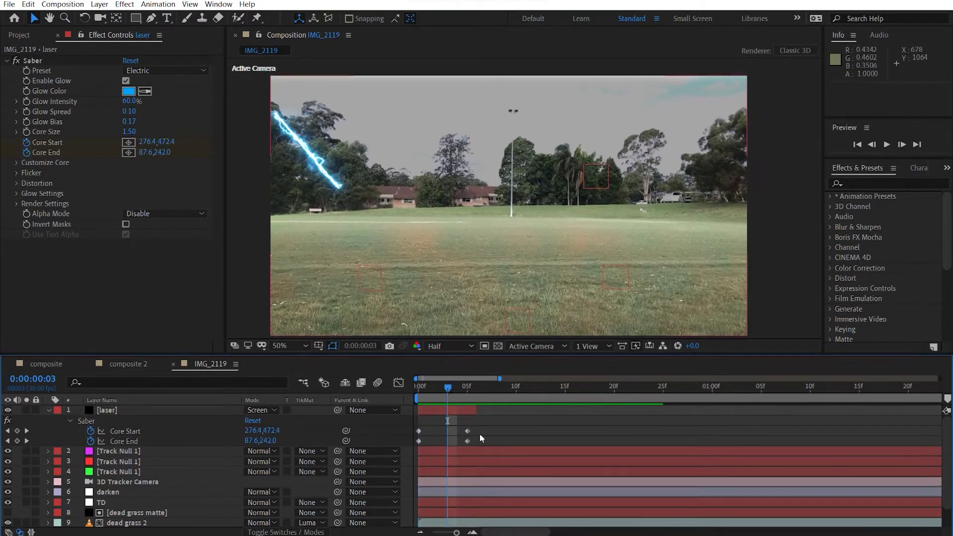
mouse_move(481, 420)
left_mouse_down()
mouse_move(460, 440)
mouse_move(469, 413)
left_mouse_up()
left_click(477, 411)
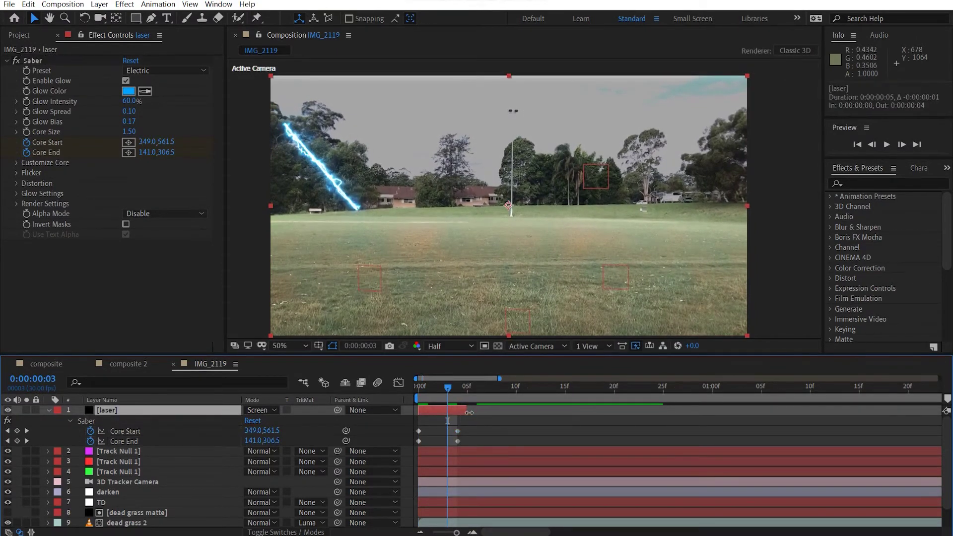
key("Home")
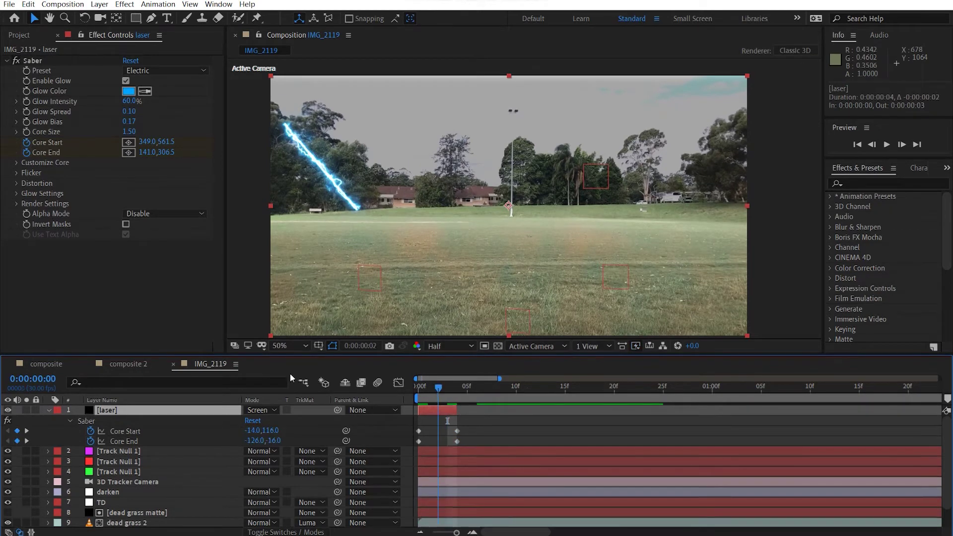
key("space")
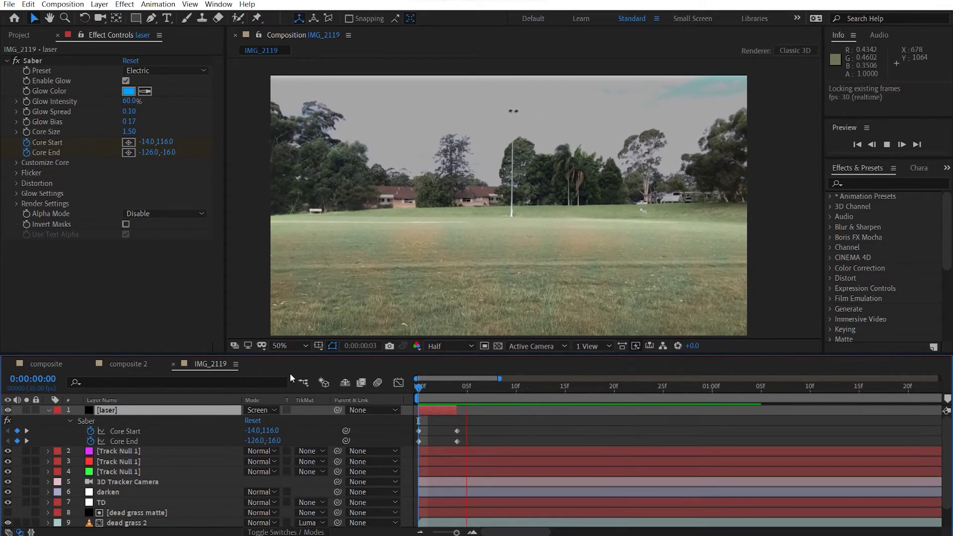
- Extend the laser layer to end at frame 4 and preview the strike
left_click_drag(442, 378, 462, 407)
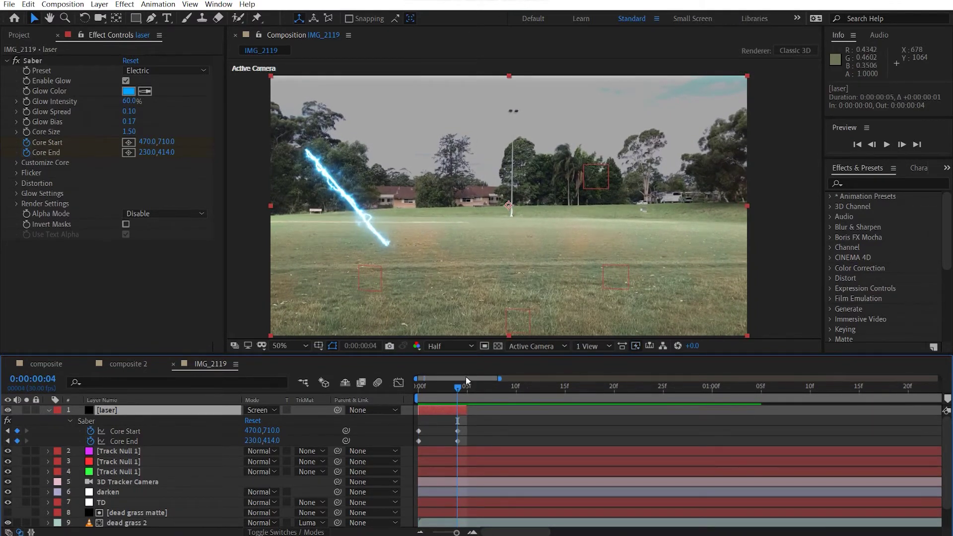
key("space")
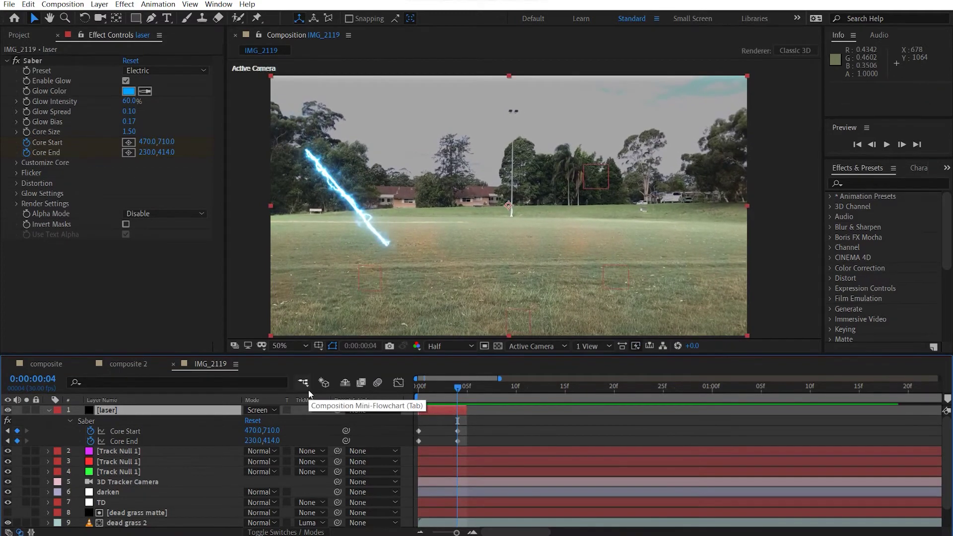
left_click(448, 387)
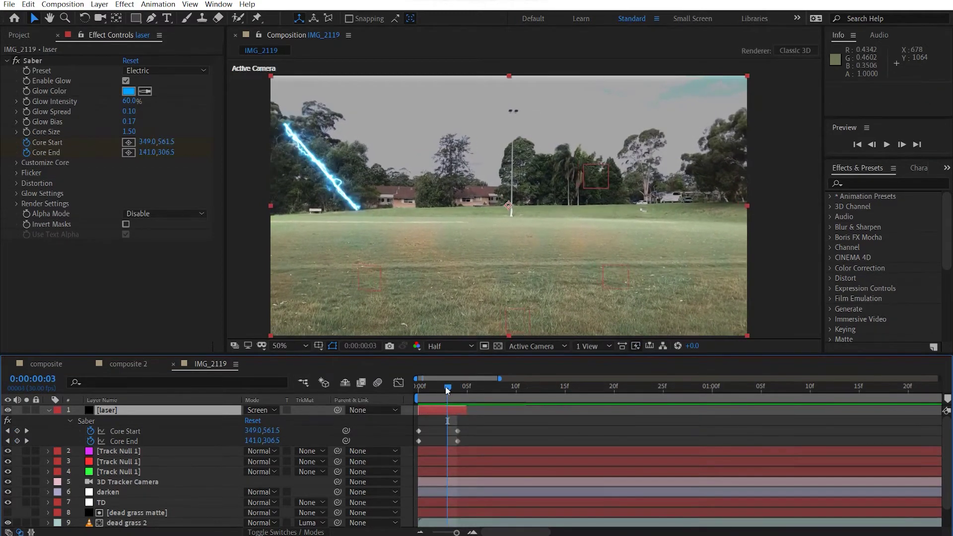
key("space")
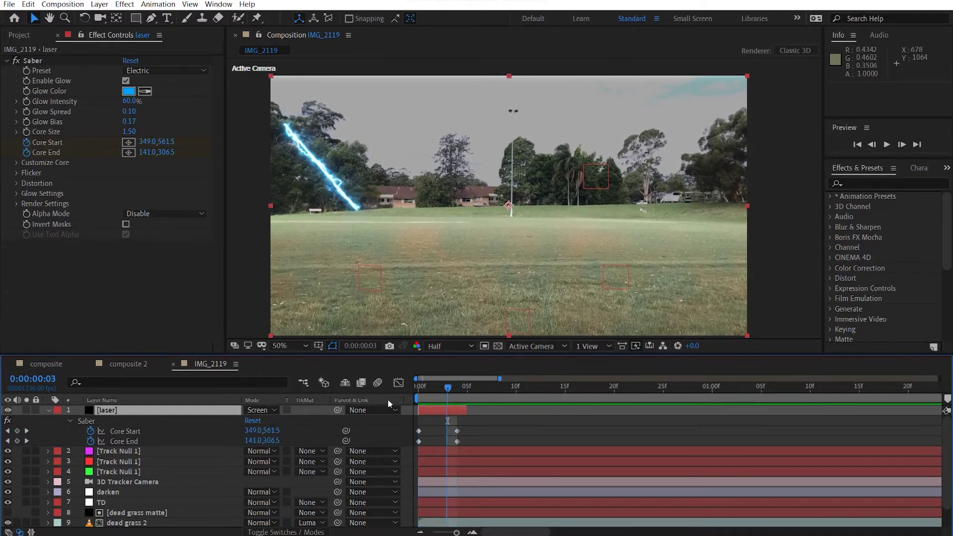
key("space")
left_click(49, 411)
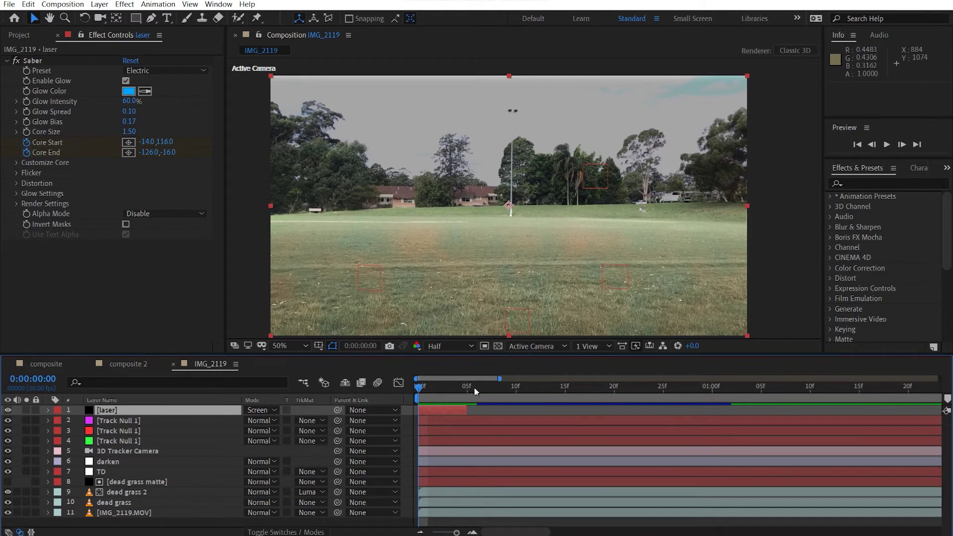
left_click_drag(498, 379, 946, 387)
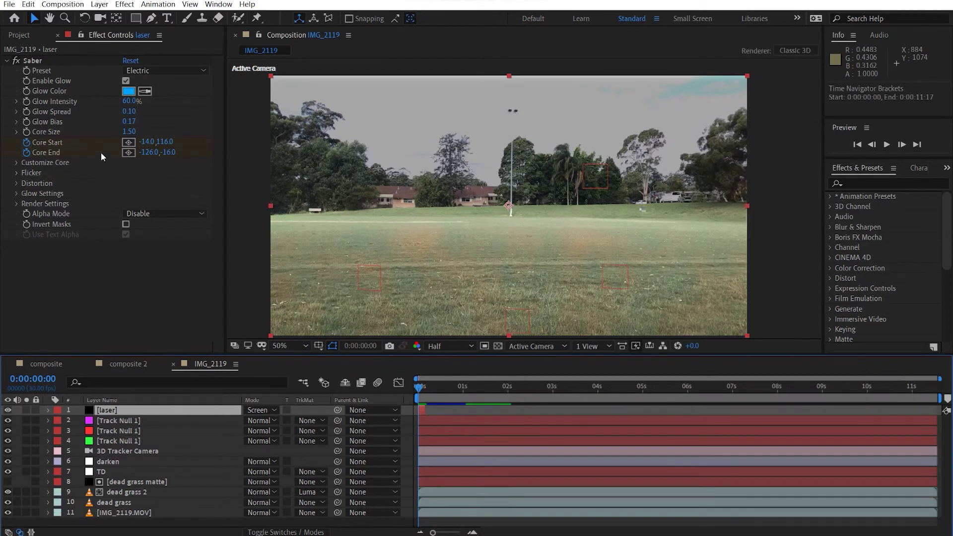
- Open the explosion composition from the comps folder and select its IMG_2119.MOV layer
left_click(22, 34)
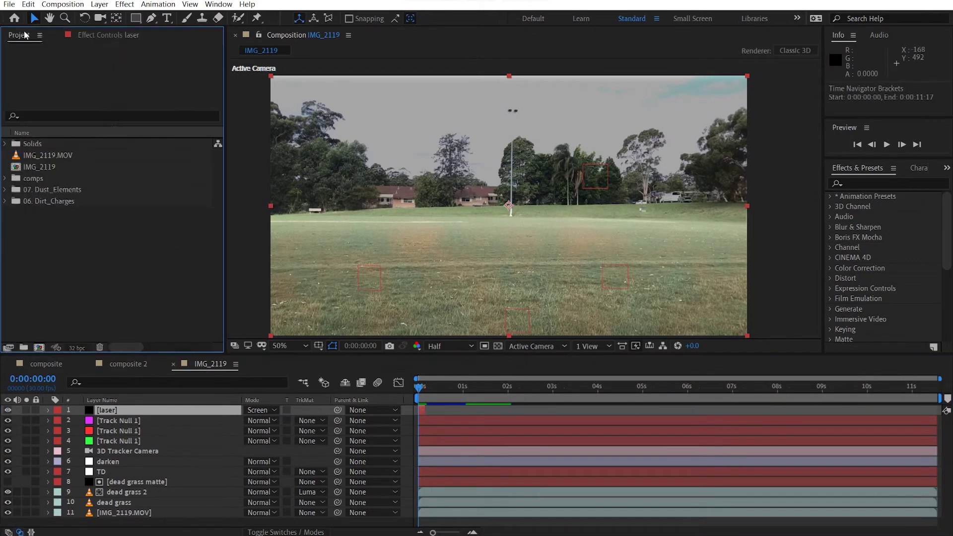
left_click(5, 179)
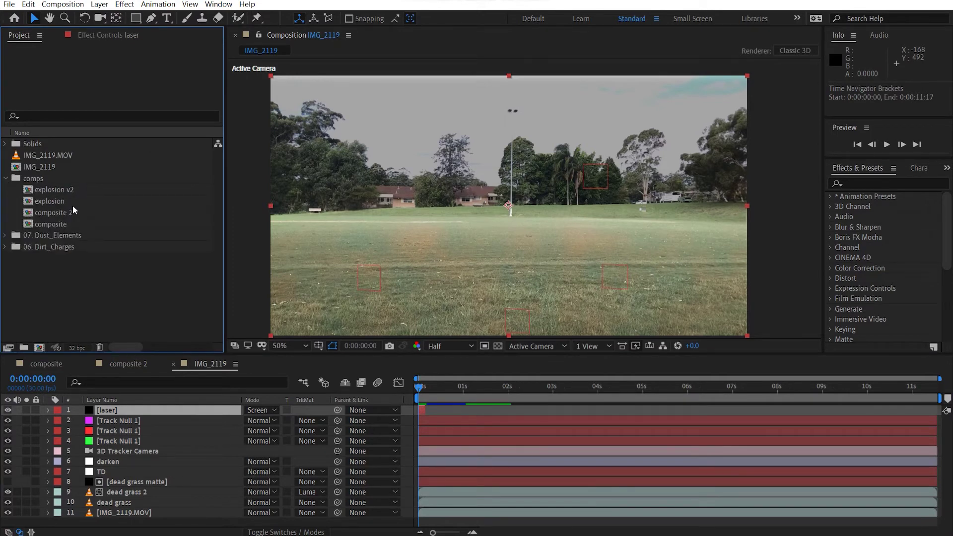
double_click(69, 204)
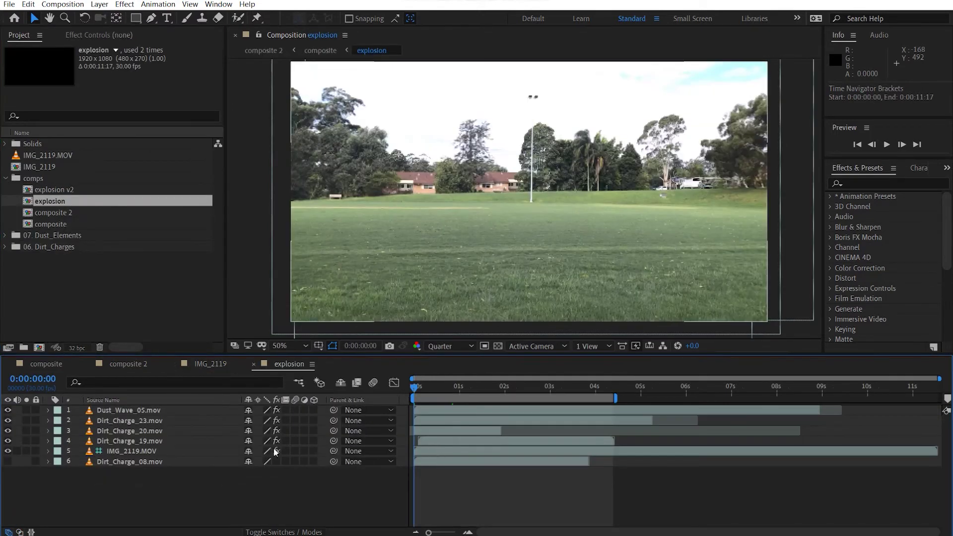
left_click(168, 452)
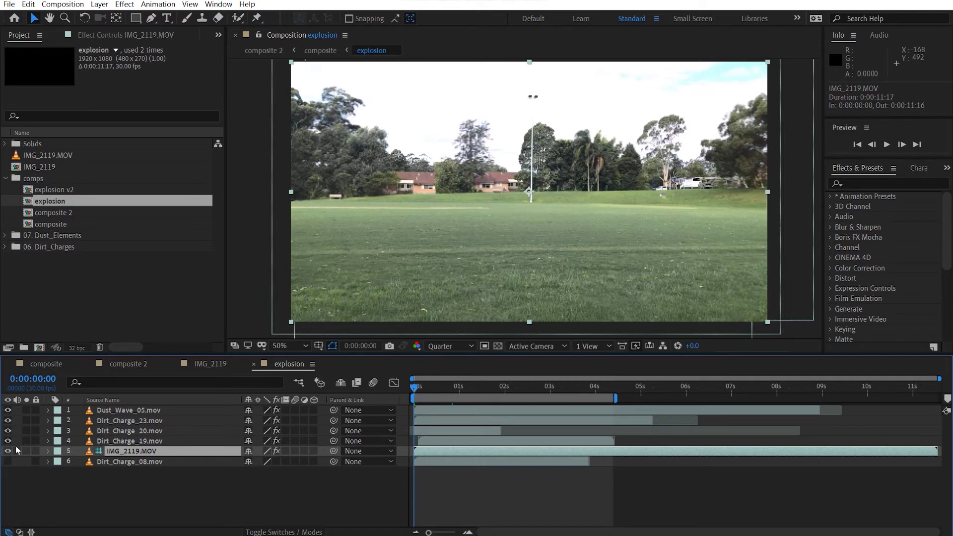
- Solo the Dirt_Charge_19.mov layer at frame 21 to examine that explosion element
left_click_drag(416, 392, 449, 392)
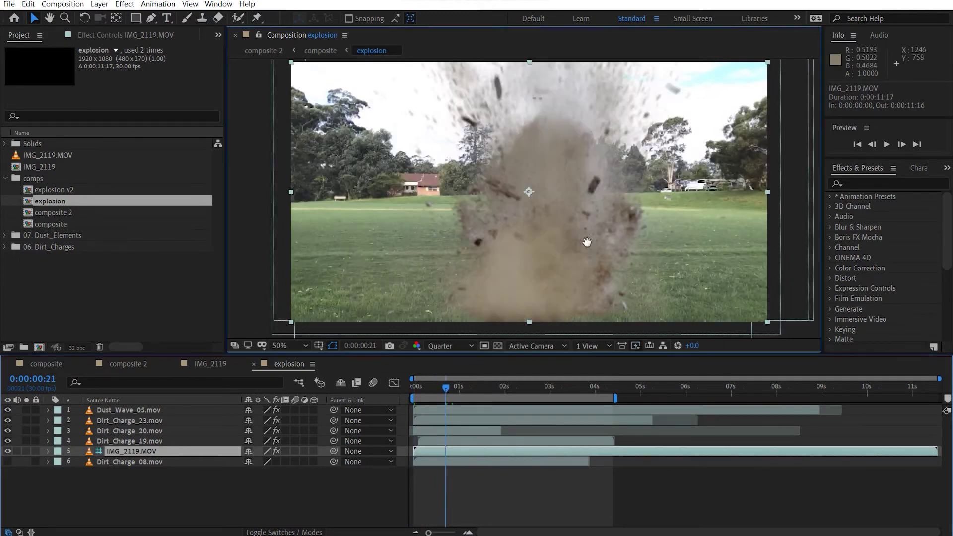
left_click_drag(599, 243, 550, 232)
left_click(26, 440)
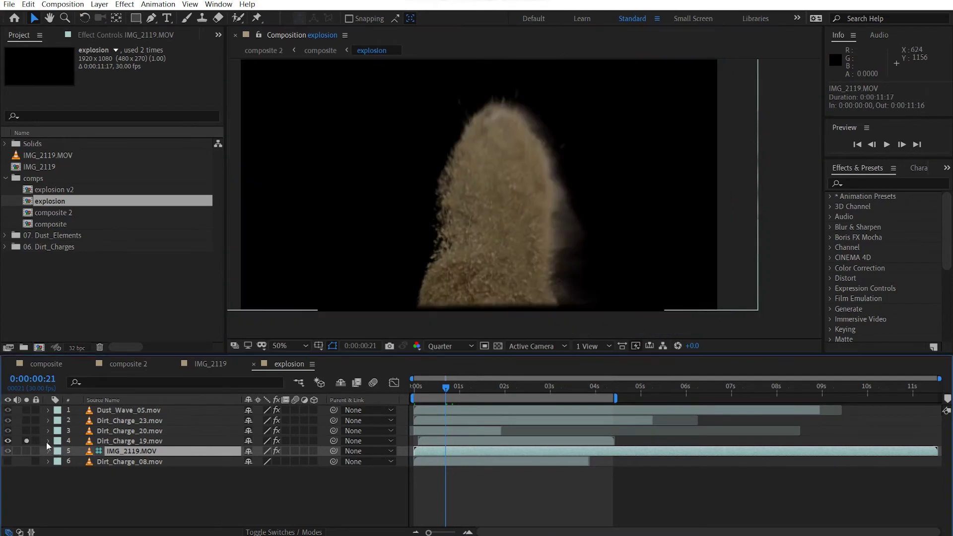
- Solo the IMG_2119.MOV footage together with Dirt_Charge_19.mov and scrub through the first second to examine the dirt burst against the field
left_click(26, 451)
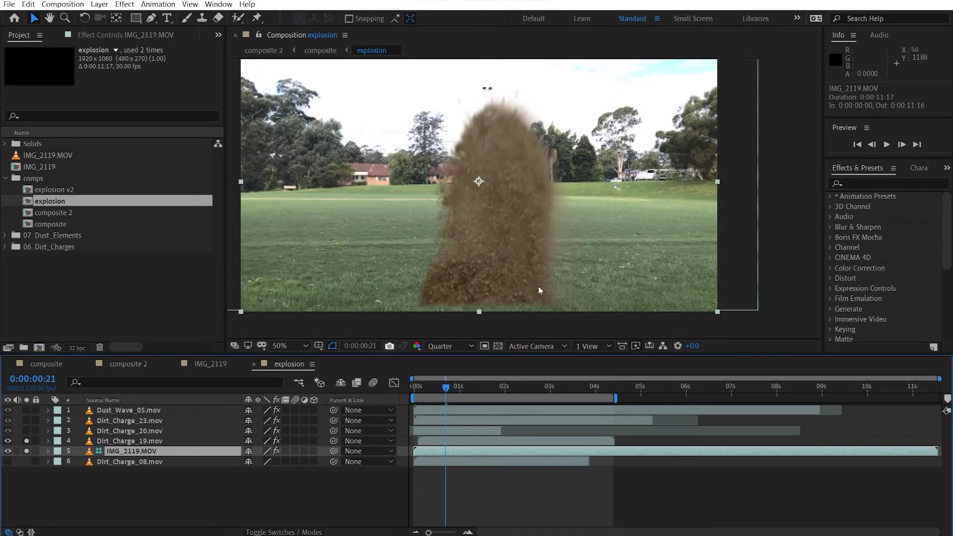
left_click_drag(450, 387, 467, 353)
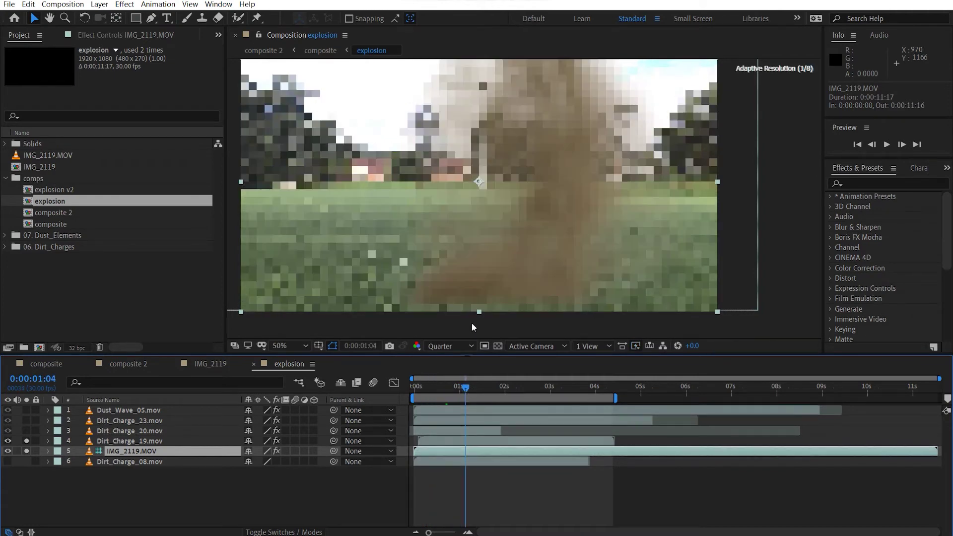
left_click(428, 386)
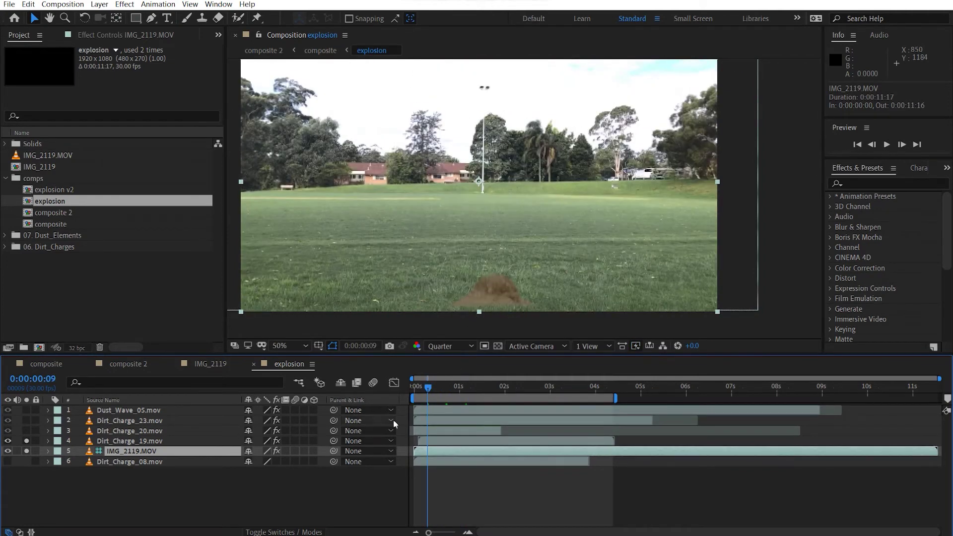
left_click(453, 387)
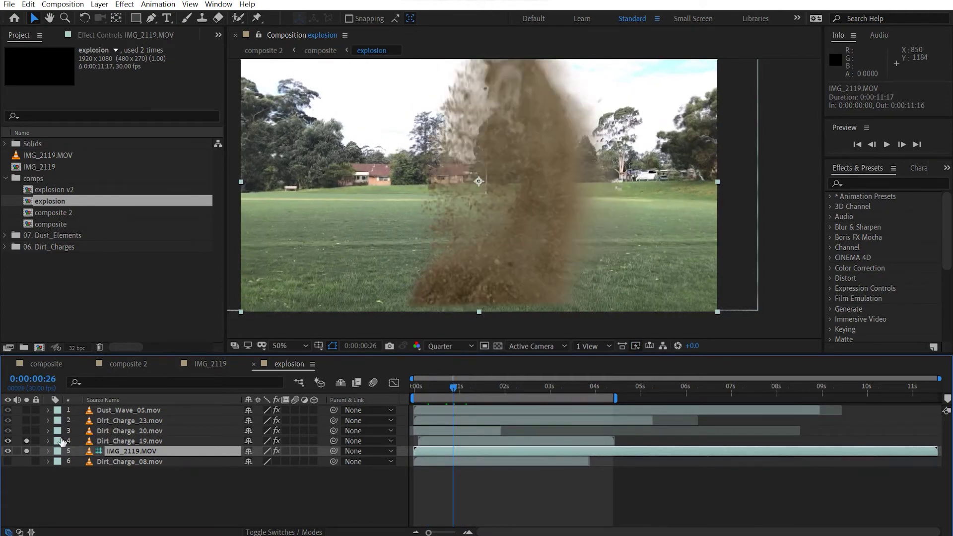
- Solo the Dirt_Charge_20.mov, Dirt_Charge_23.mov and Dust_Wave_05.mov layers as well at frame 26
left_click(26, 430)
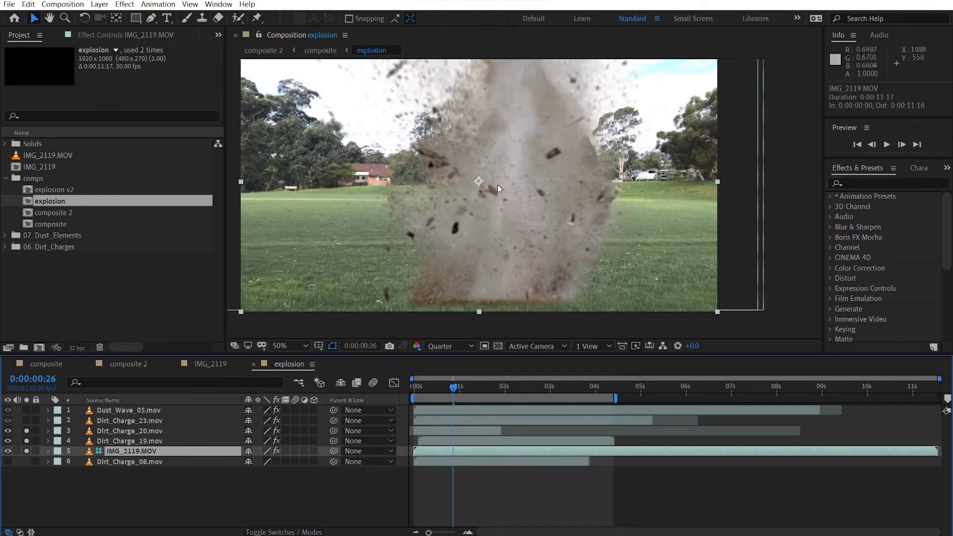
left_click(27, 421)
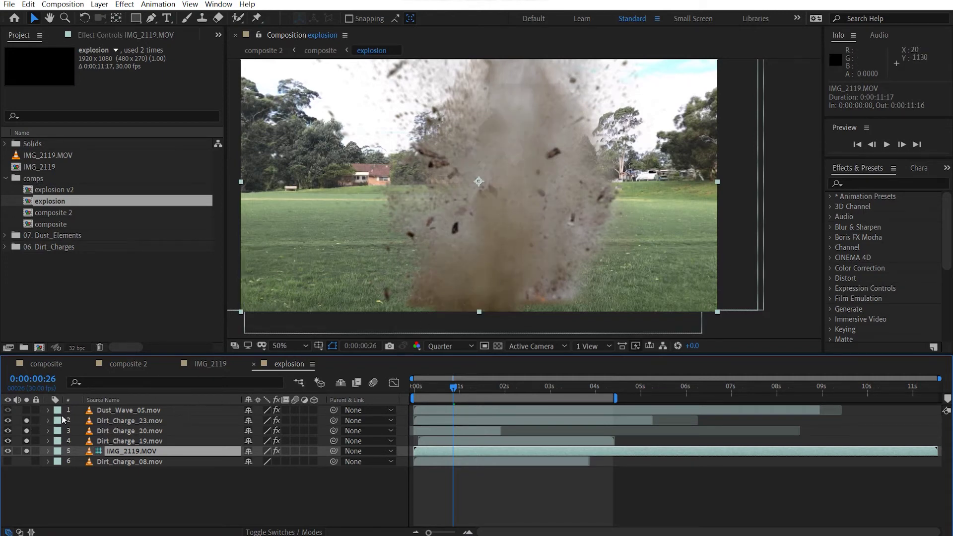
left_click(25, 409)
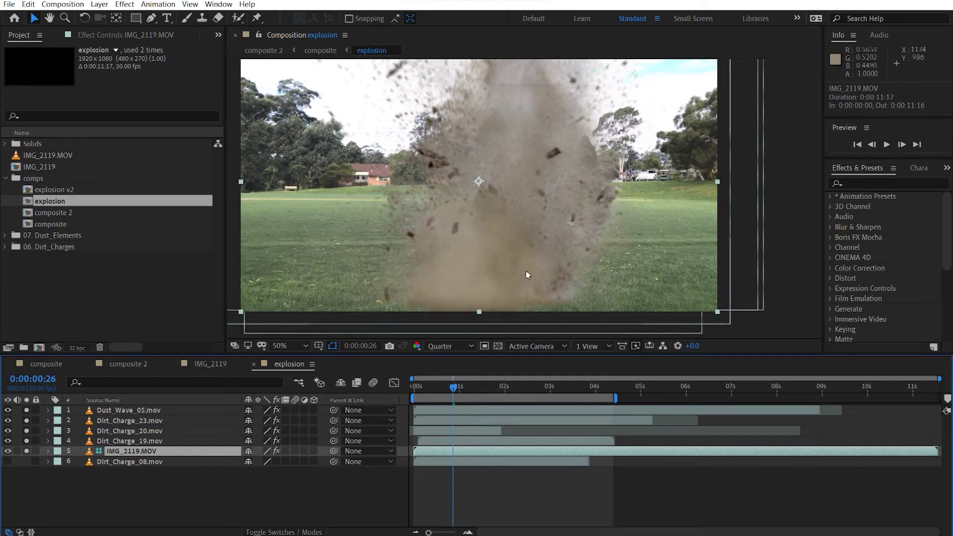
- Preview the combined explosion elements from the first frame and inspect the blast at 0:00:01:21
key("Home")
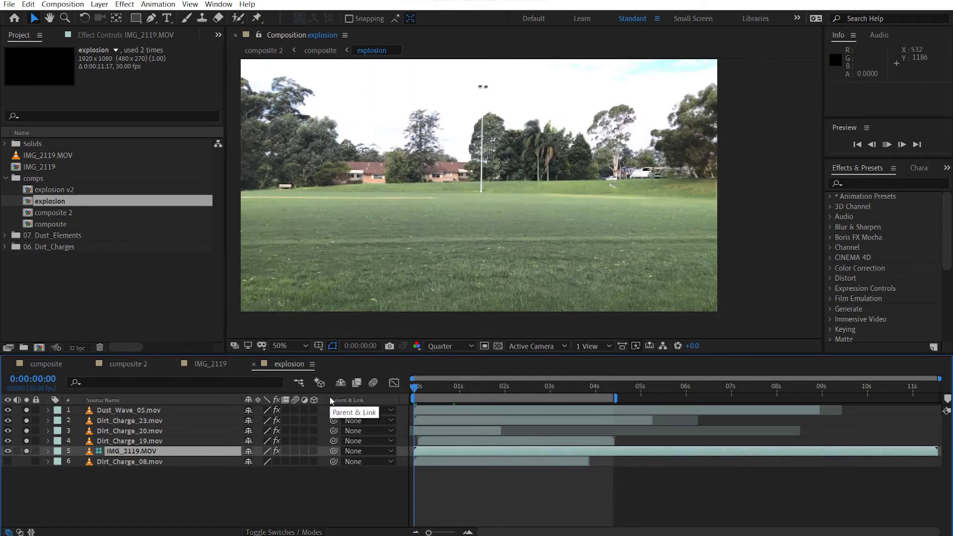
key("space")
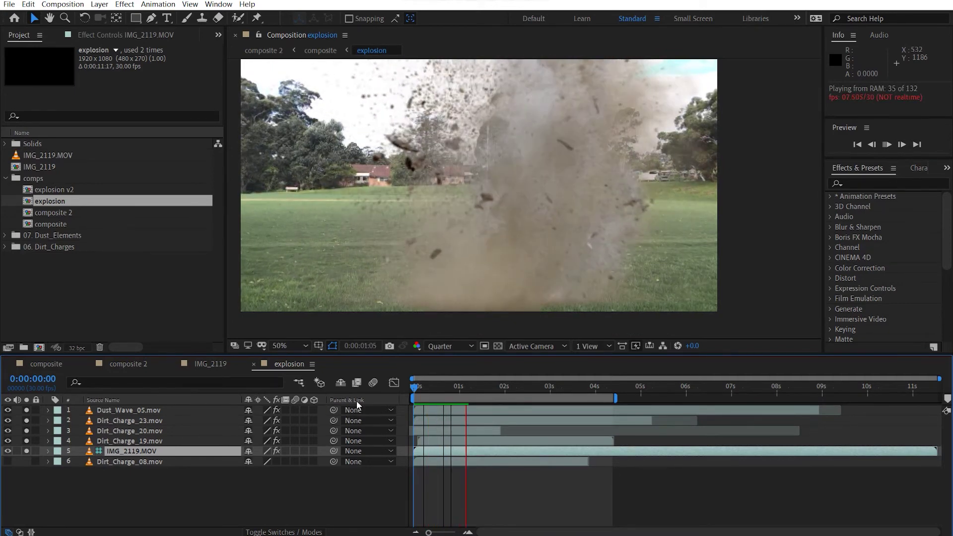
key("space")
left_click(488, 388)
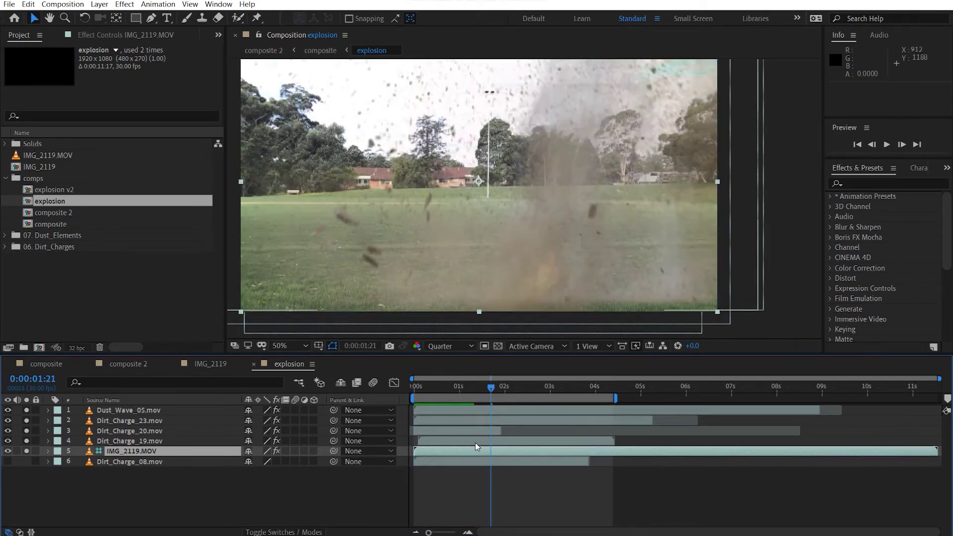
left_click_drag(676, 147, 532, 189)
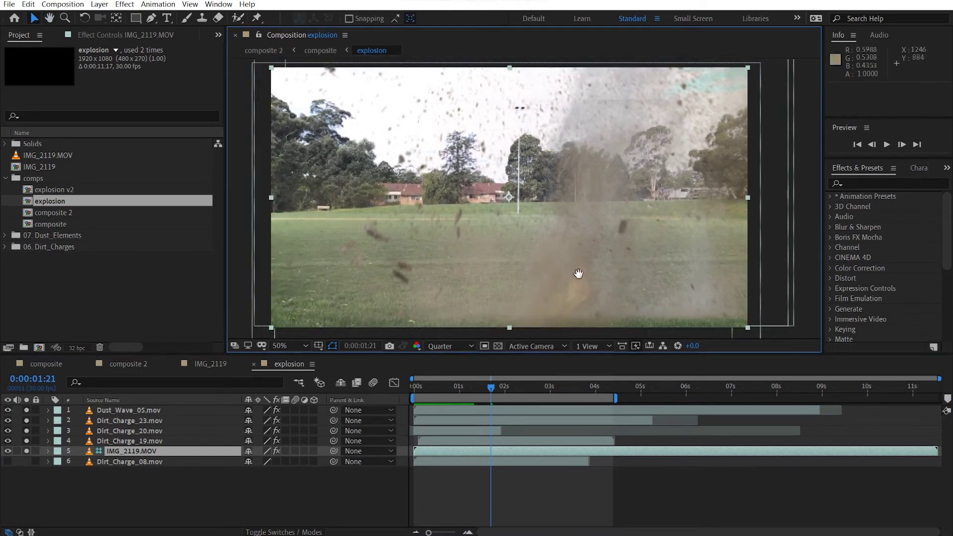
left_click_drag(582, 288, 557, 266)
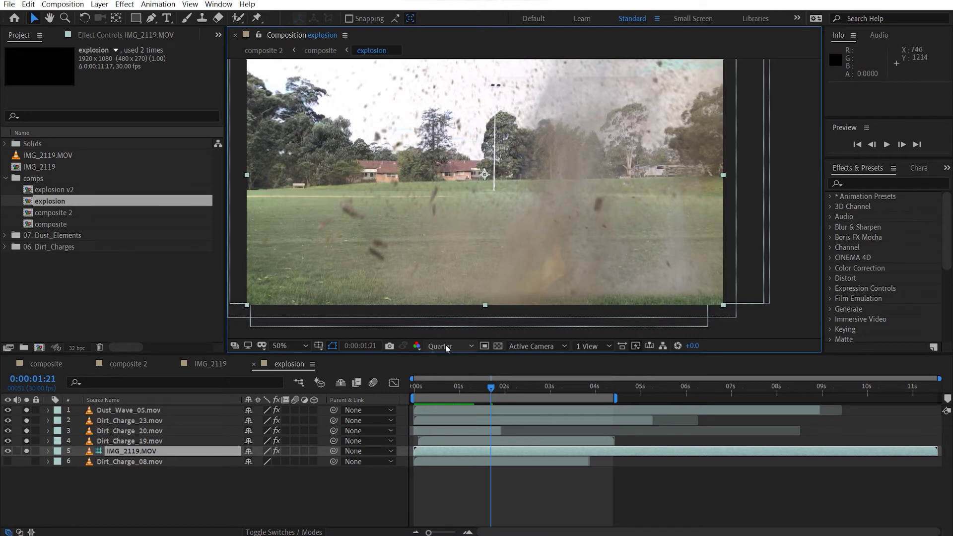
- Add the explosion composition as the top layer of the IMG_2119 composition and mute its audio
left_click(211, 364)
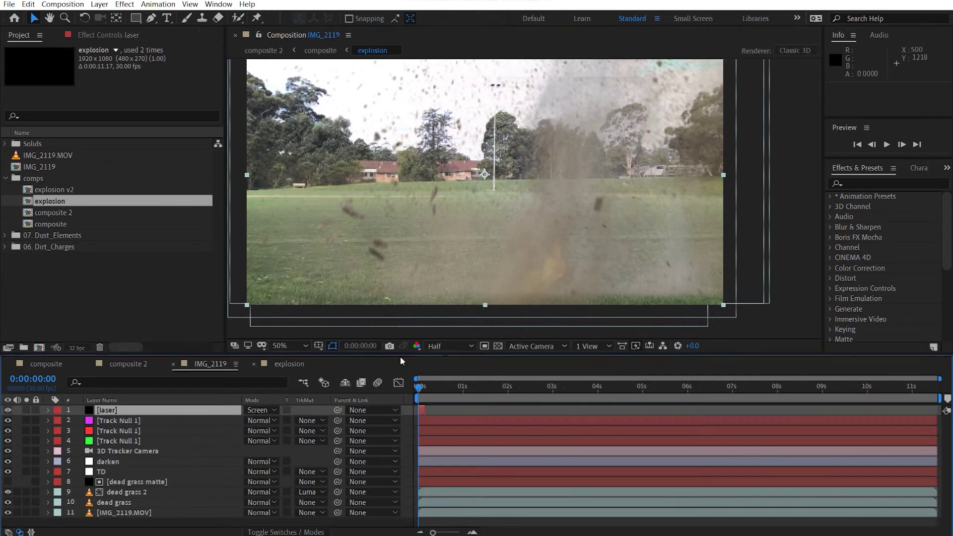
left_click_drag(52, 207, 168, 400)
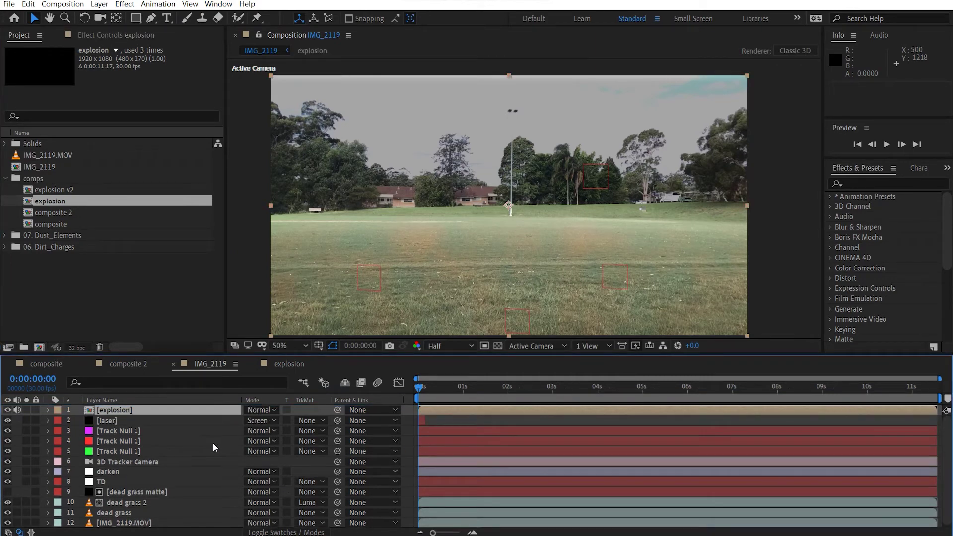
left_click_drag(418, 389, 546, 414)
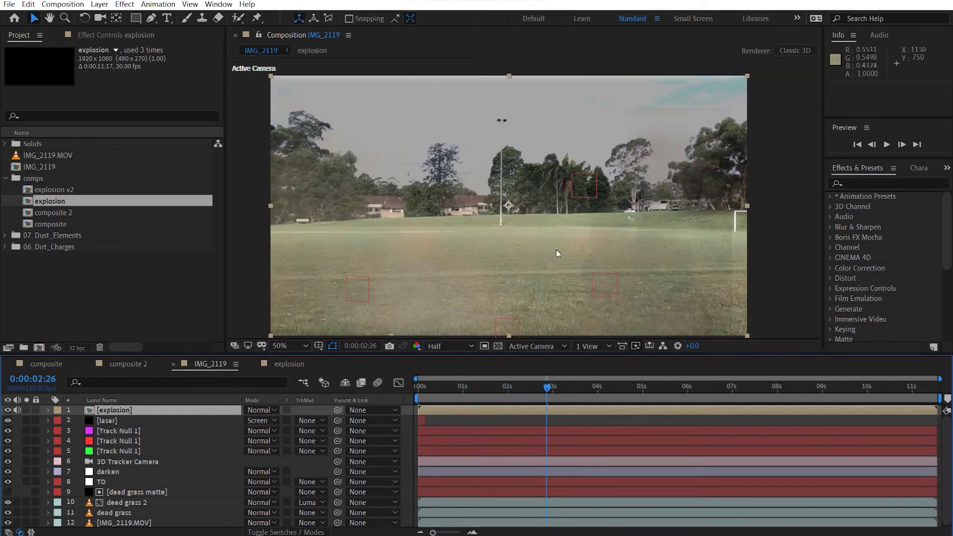
left_click_drag(498, 392, 360, 398)
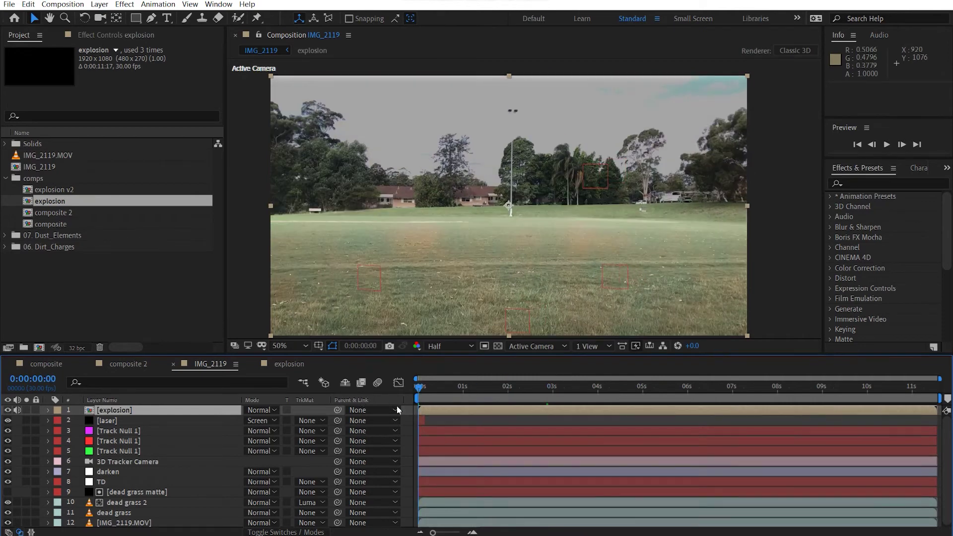
left_click(118, 421)
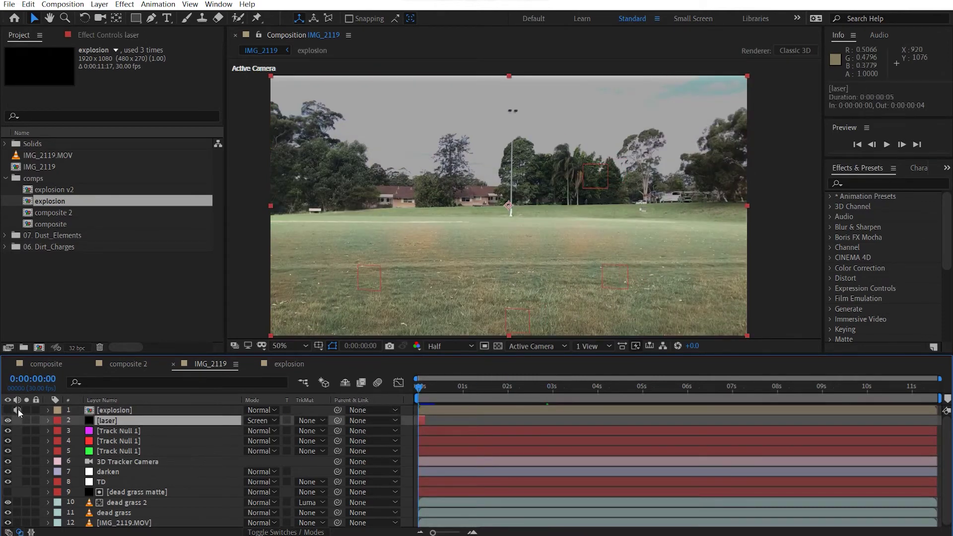
left_click(158, 411)
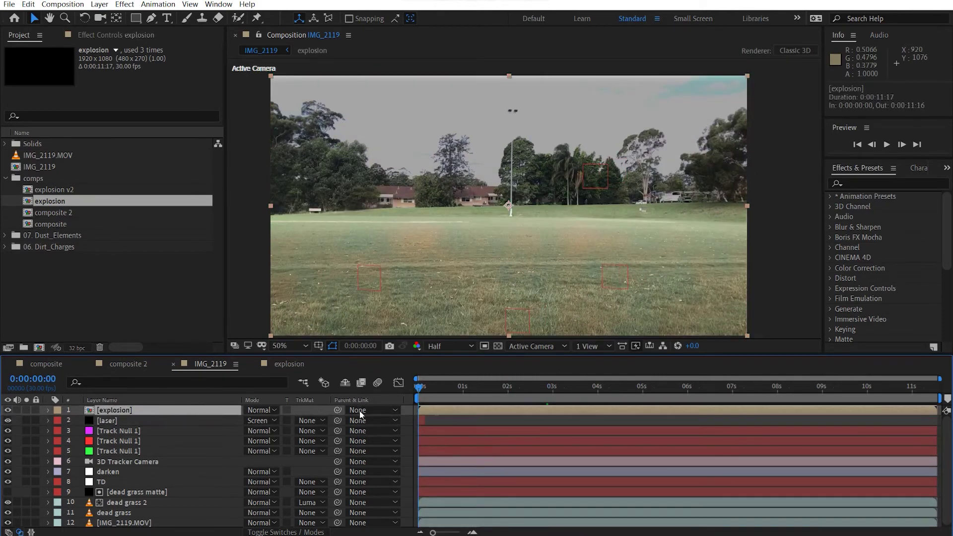
- Move the explosion layer onto the laser's impact point in the grass, checking its alignment at frame 4
left_click_drag(422, 386, 484, 393)
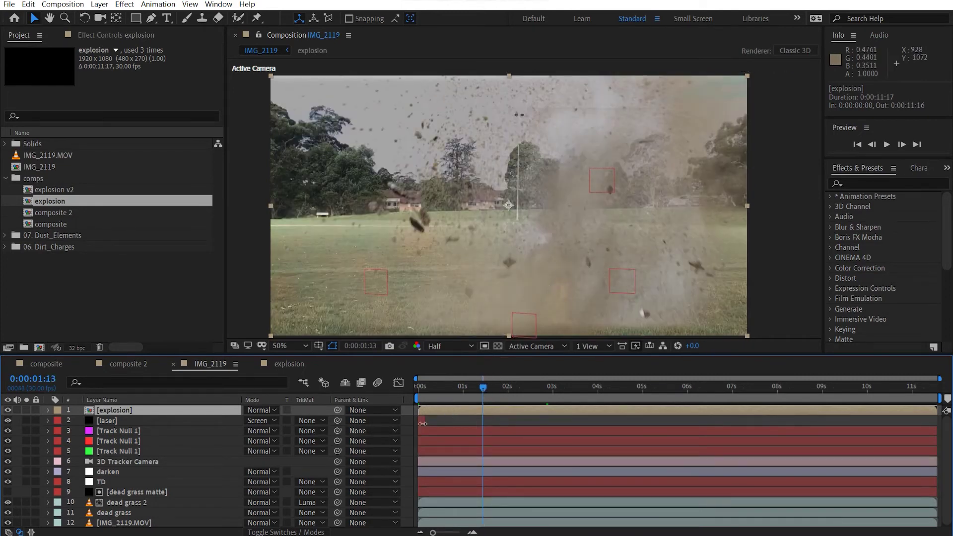
left_click(423, 391)
left_click_drag(577, 307, 417, 265)
key("Page_Down")
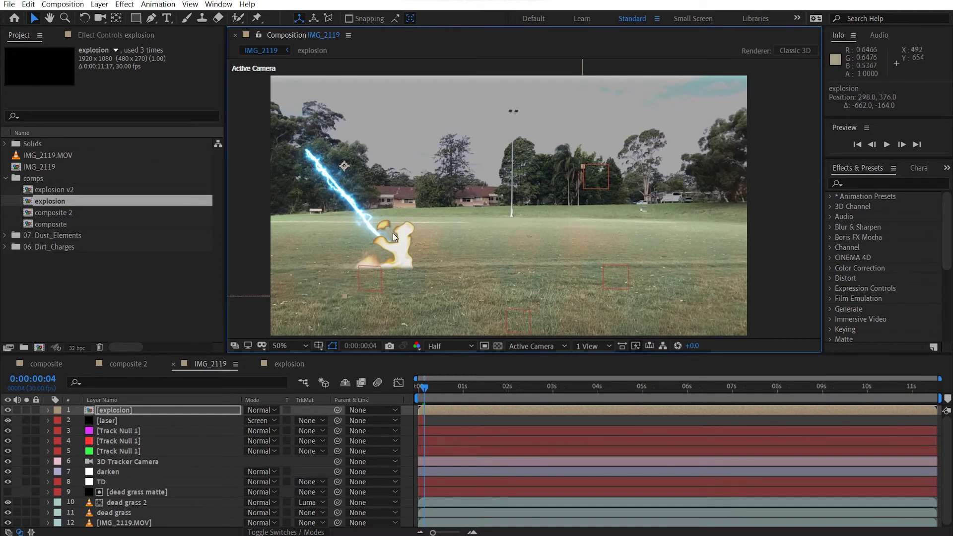
left_click_drag(392, 233, 422, 223)
- Trim the start of the explosion layer to frame 5 and preview the strike
left_click_drag(939, 379, 555, 379)
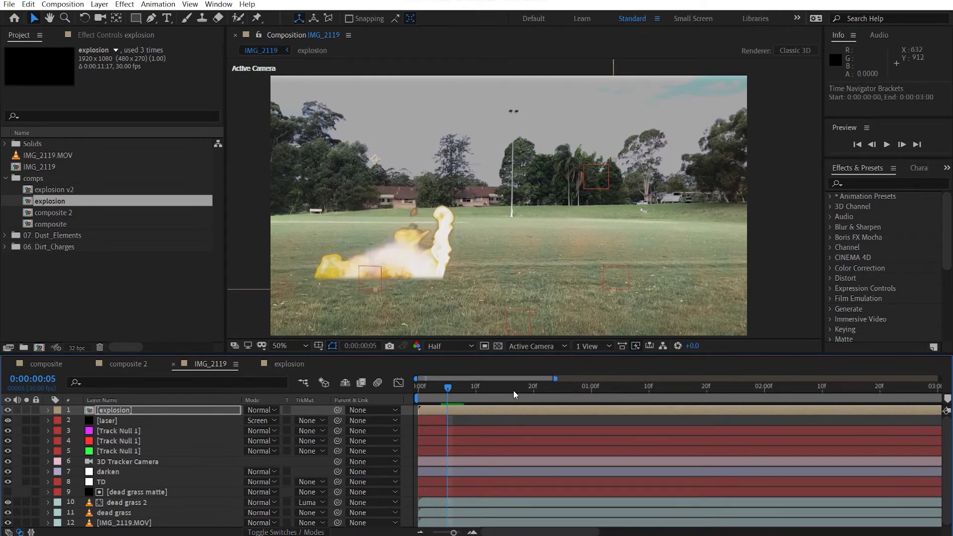
left_click_drag(420, 409, 444, 412)
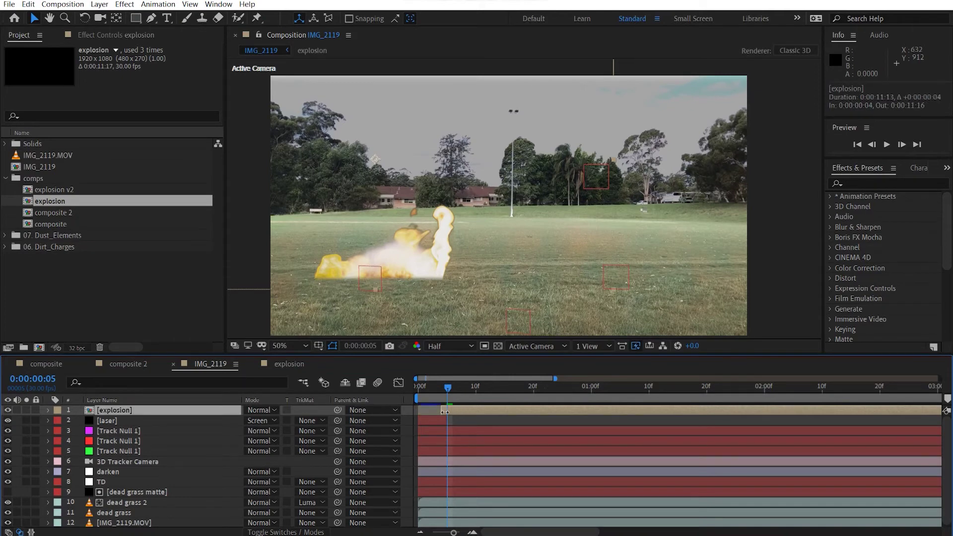
key("space")
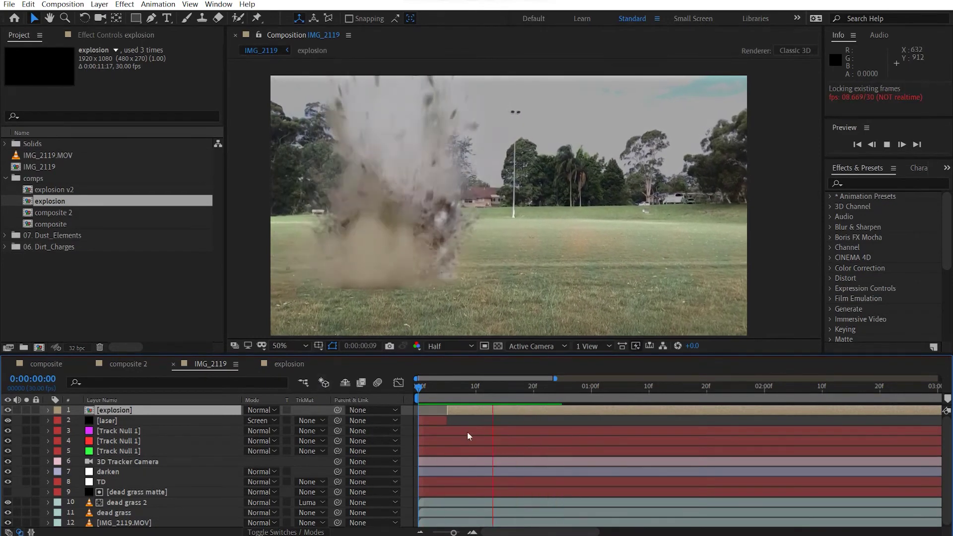
- Parent the explosion layer to the TD layer and preview the tracked blast
left_click(459, 392)
key("Page_Up")
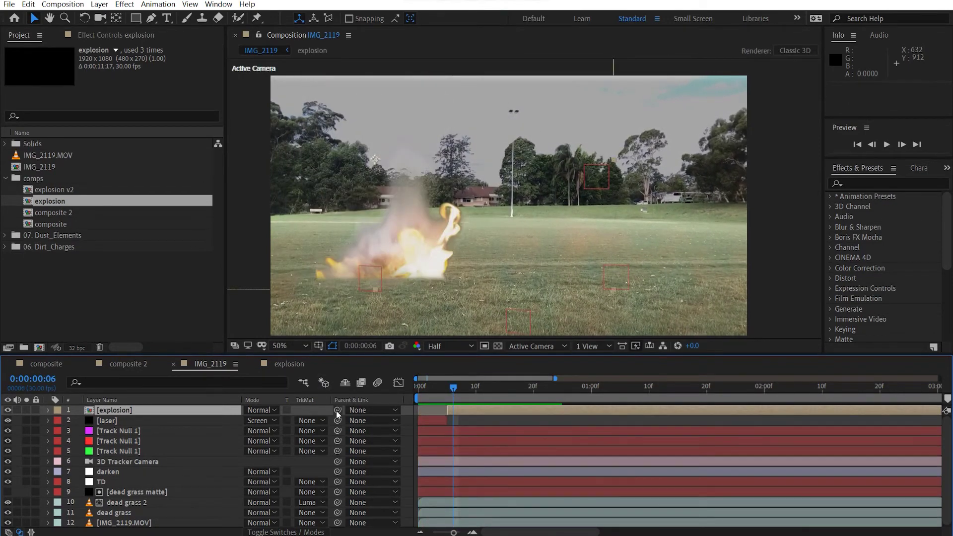
left_click_drag(216, 388, 102, 482)
key("space")
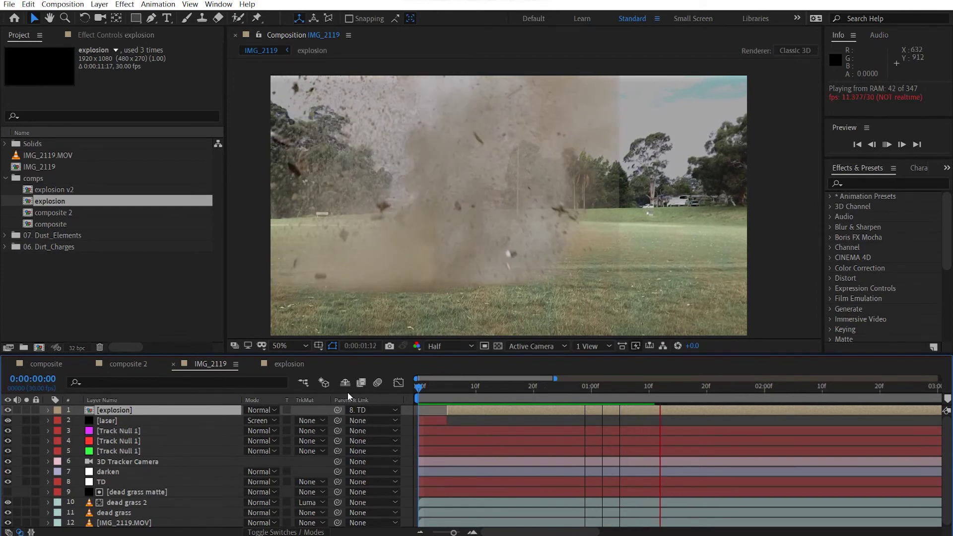
key("space")
- Draw two rectangular masks on the explosion layer at 0:00:01:02, one across the foreground grass and one over the blast's right edge
left_click(475, 386)
left_click_drag(482, 386, 603, 395)
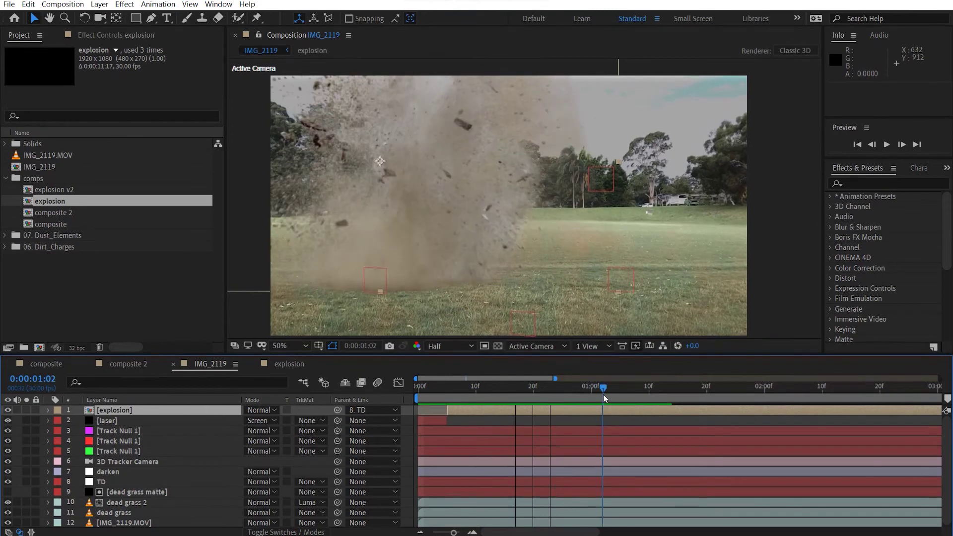
left_click(135, 18)
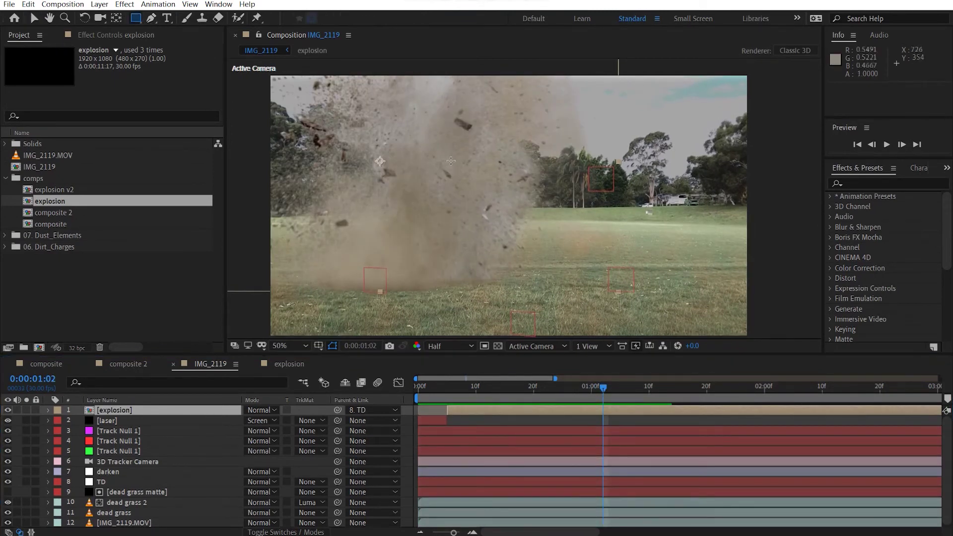
key("comma")
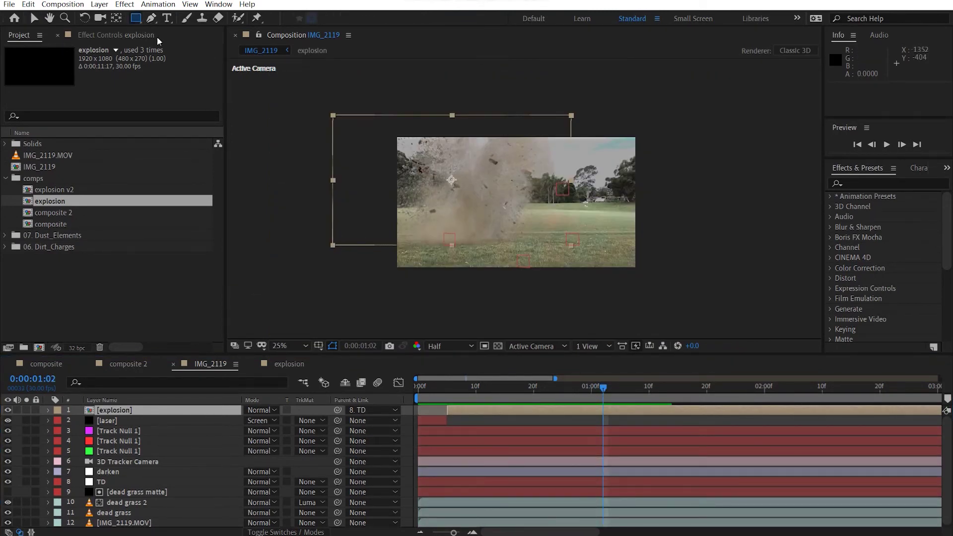
left_click(151, 18)
mouse_move(708, 312)
left_mouse_down()
mouse_move(368, 264)
mouse_move(310, 233)
left_mouse_up()
mouse_move(628, 110)
left_mouse_down()
mouse_move(537, 292)
mouse_move(520, 301)
left_mouse_up()
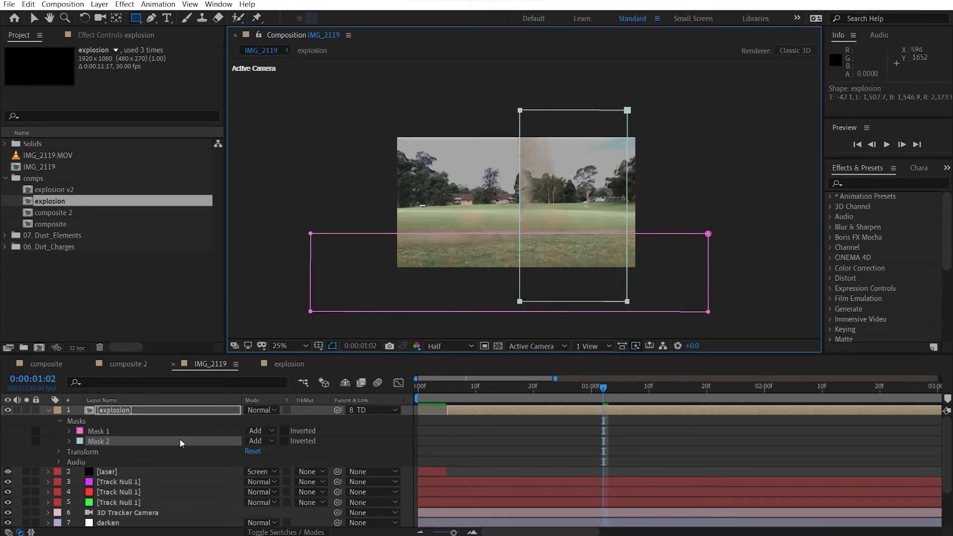
- Set both Mask 1 and Mask 2 of the explosion layer to Subtract
left_click(212, 431, "shift")
left_click(266, 431)
left_click(299, 464)
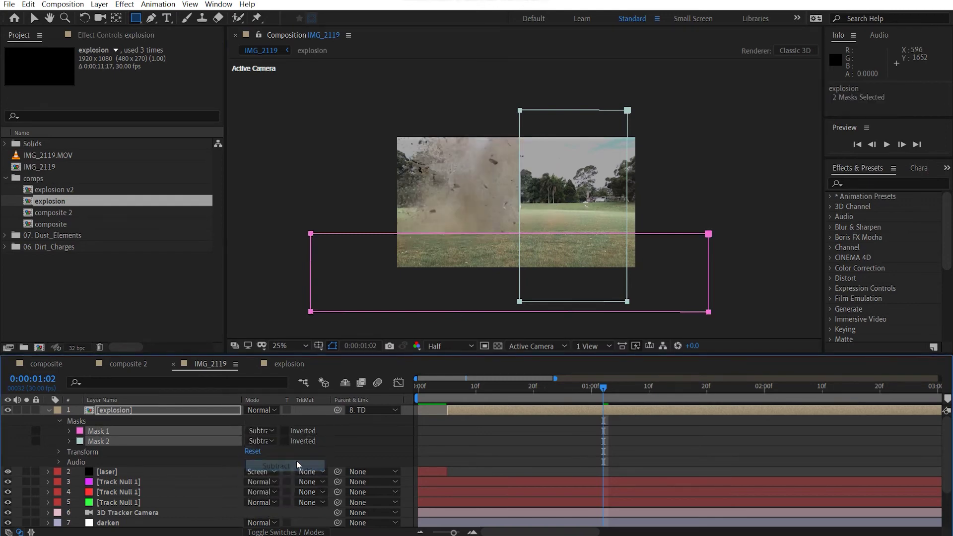
- Feather both explosion masks by 241 pixels, and reduce the Mask 2 feather to 68 pixels
key("f")
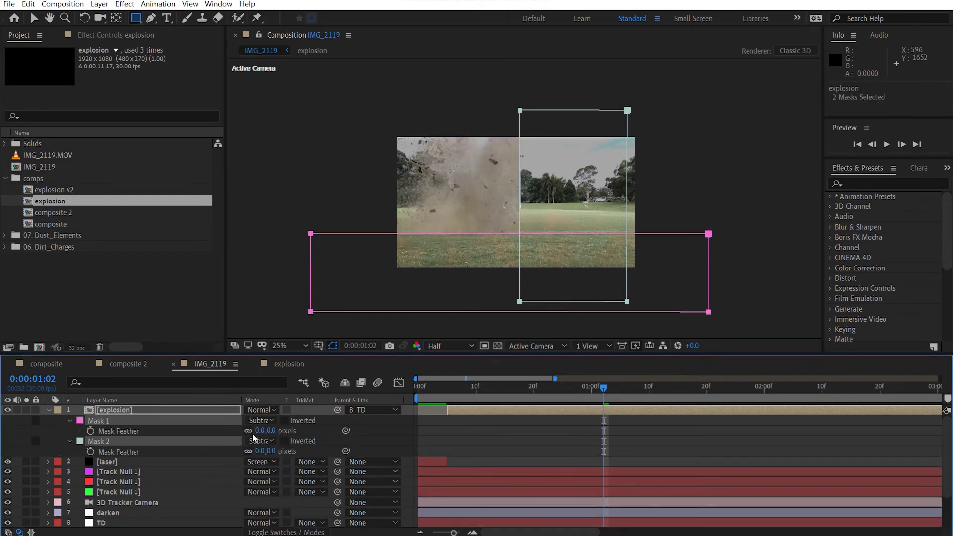
left_click_drag(258, 430, 373, 427)
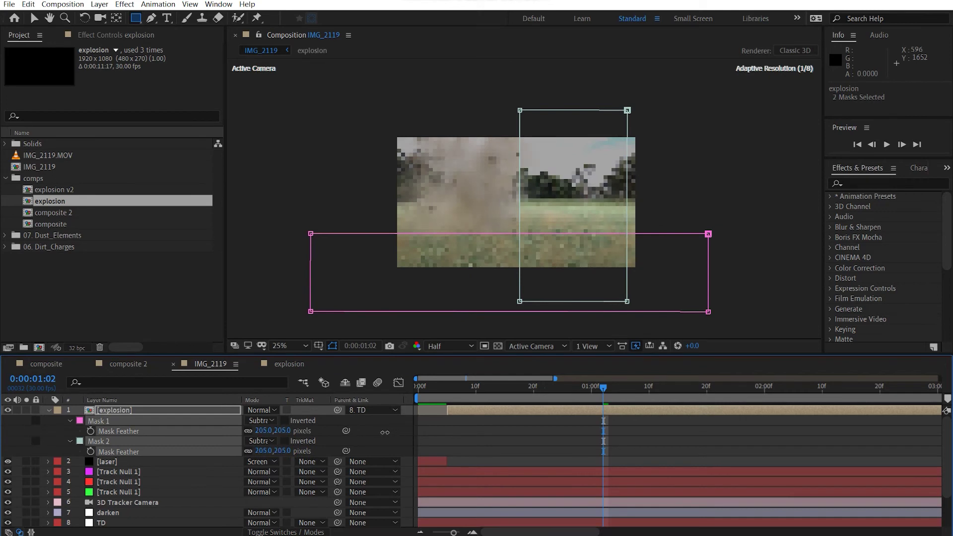
left_click(477, 436)
left_click_drag(272, 449, 190, 455)
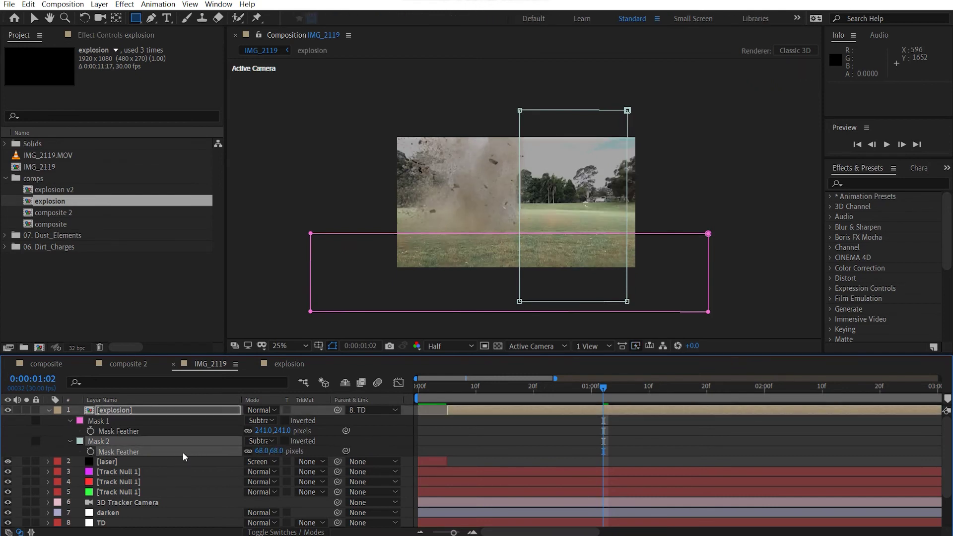
key("Delete")
key("ctrl+z")
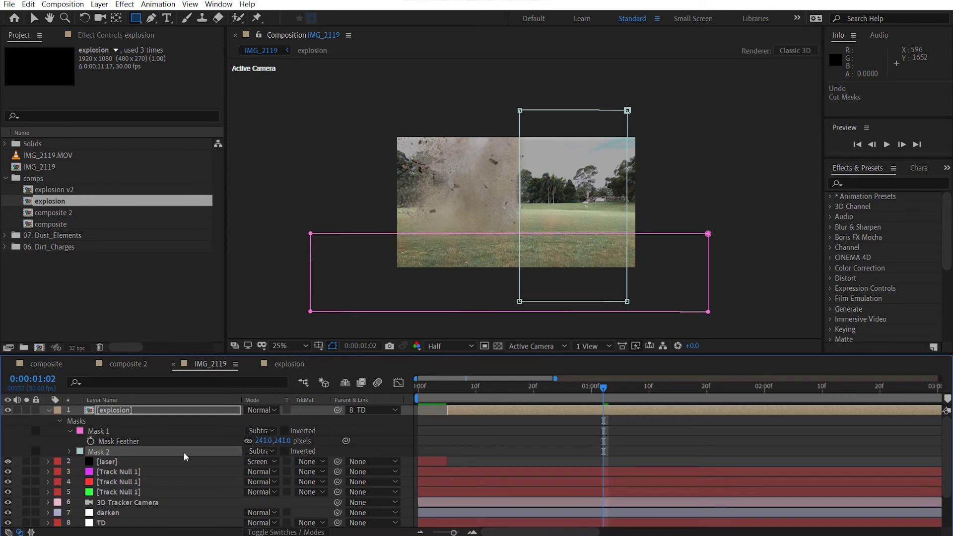
key("m")
key("f")
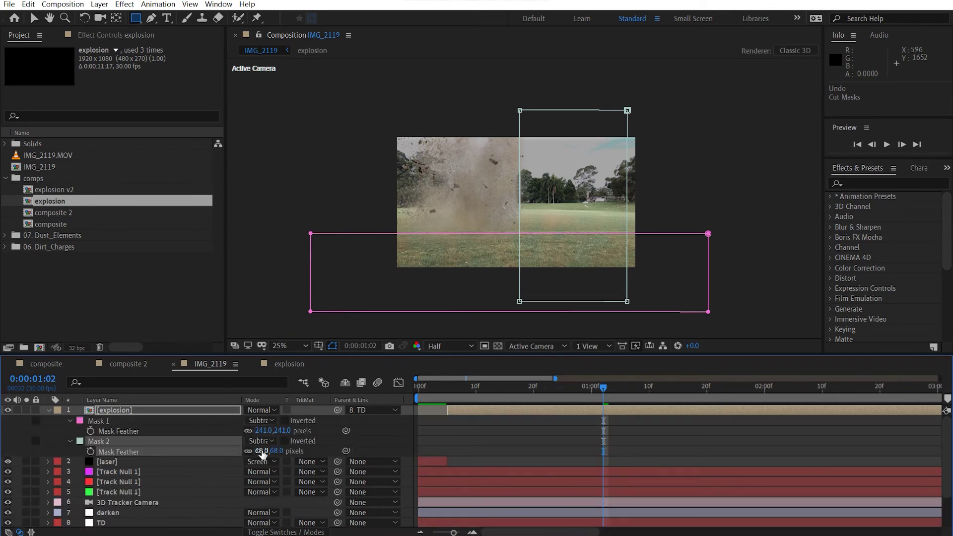
- Set the explosion layer's Mask 2 feather to 200 pixels and its Mask 1 feather to 50 pixels
left_click(262, 451)
type("200")
key("Return")
left_click(259, 430)
type("50")
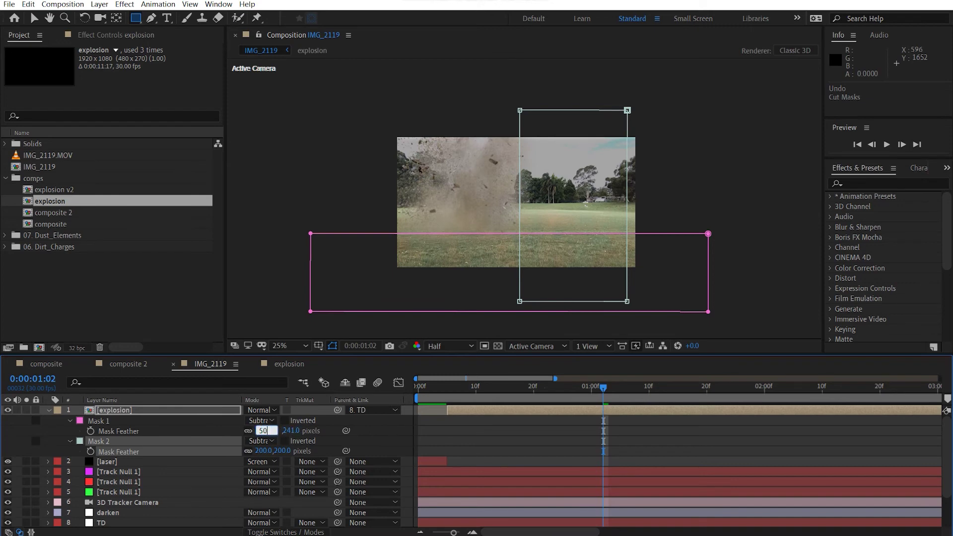
key("Return")
key("period")
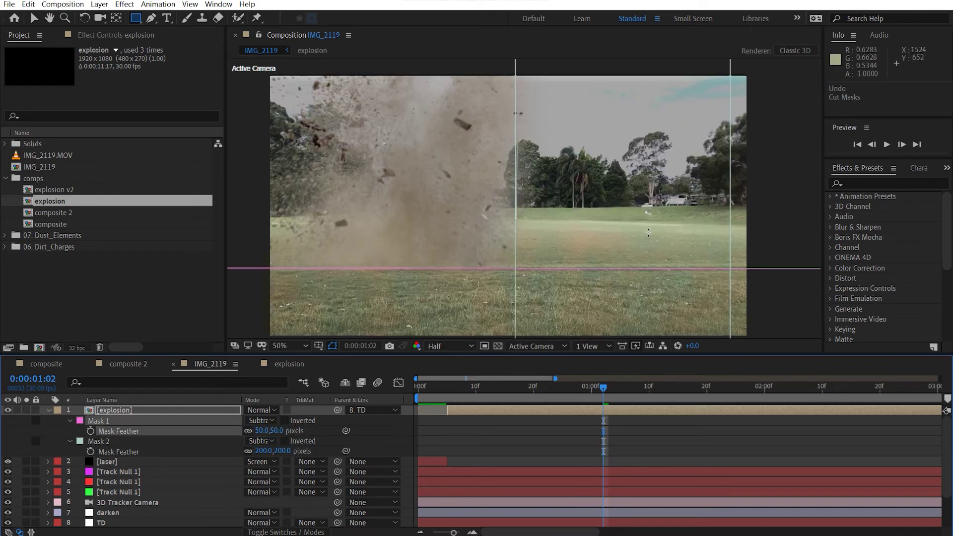
- Reduce the Mask 1 feather to 30 pixels and the Mask 2 feather to 100 pixels
left_click(284, 430)
type("30")
key("Return")
left_click(282, 451)
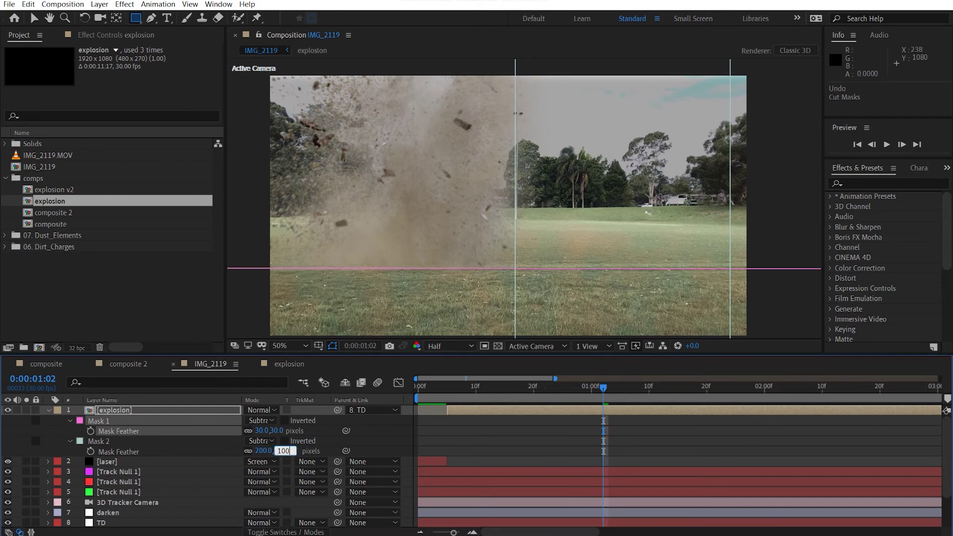
key("Return")
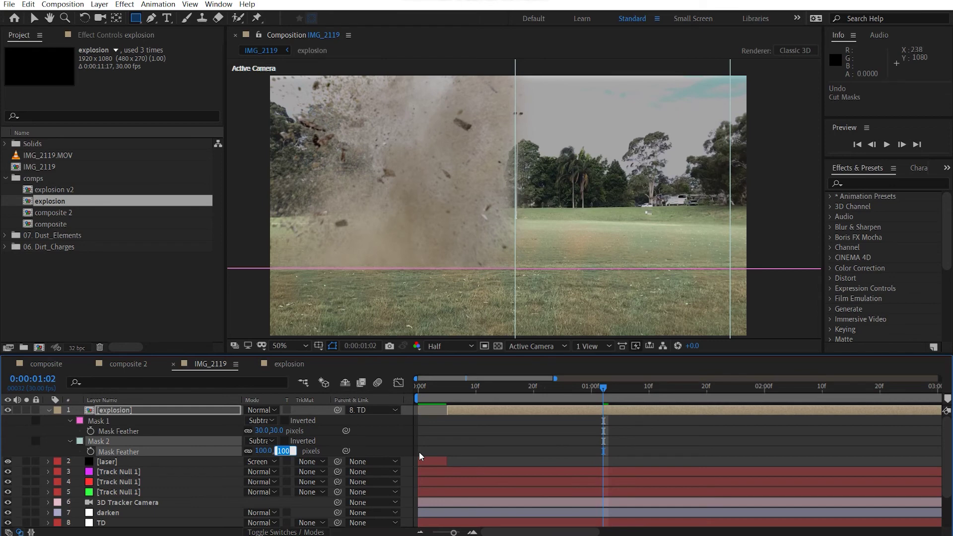
- Switch to the Selection tool and set the Mask 2 feather back to 100 pixels
type("v")
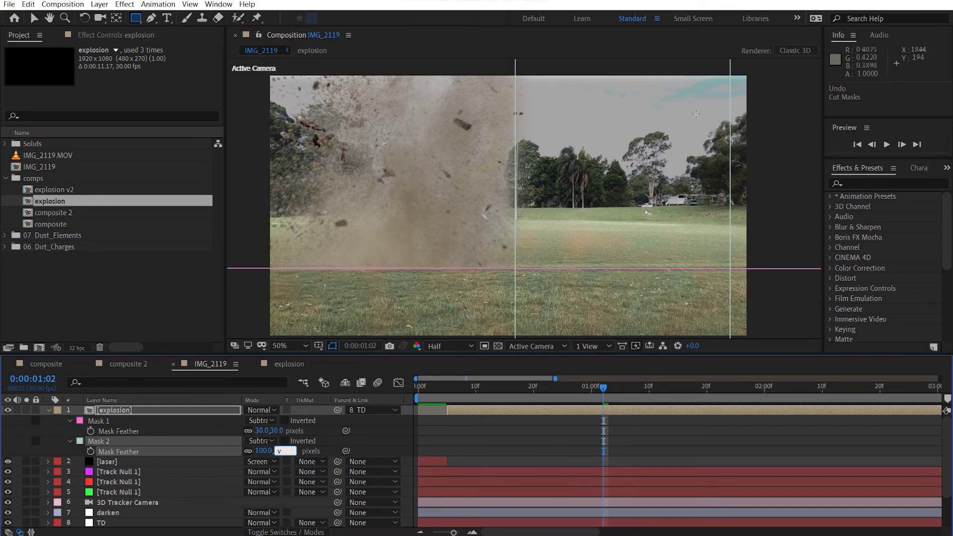
left_click(32, 19)
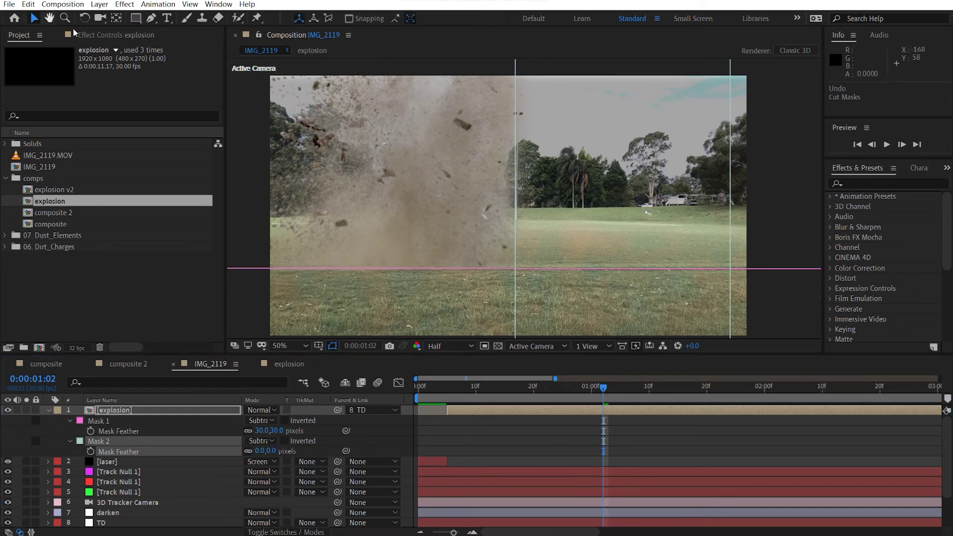
key("comma")
key("comma")
left_click(716, 153)
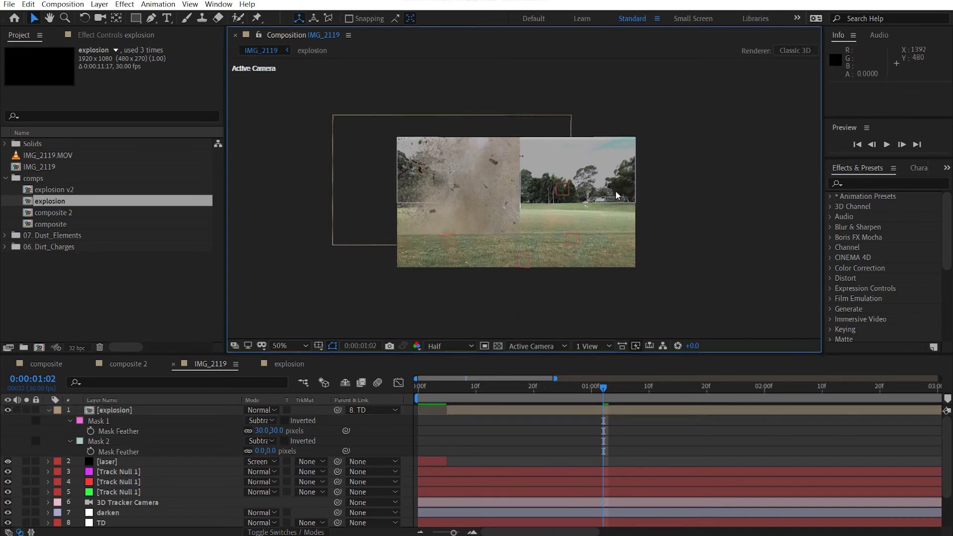
key("period")
key("period")
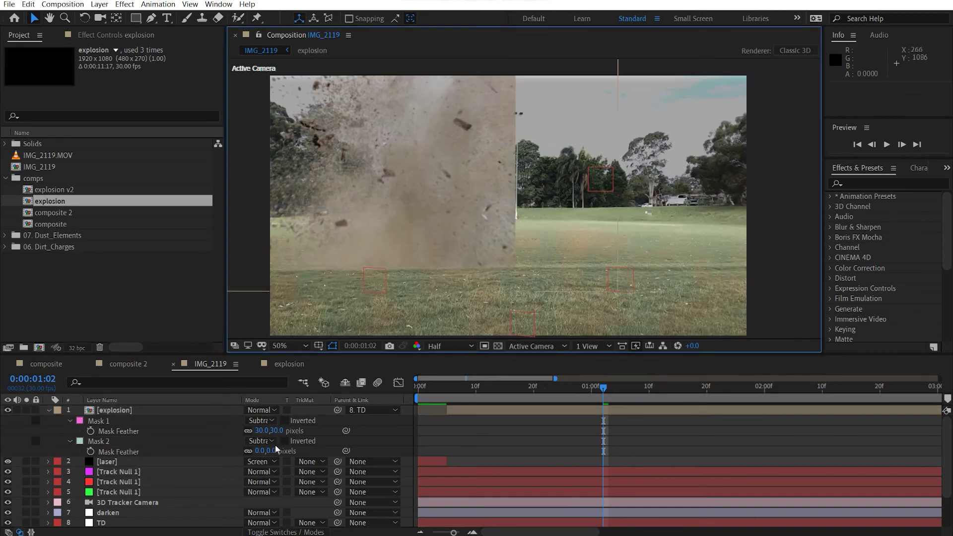
left_click(260, 451)
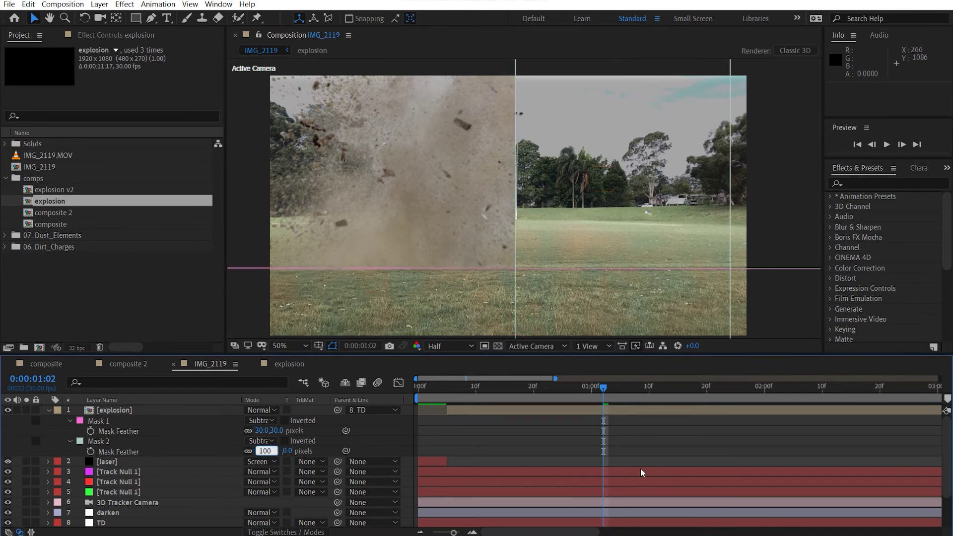
key("Return")
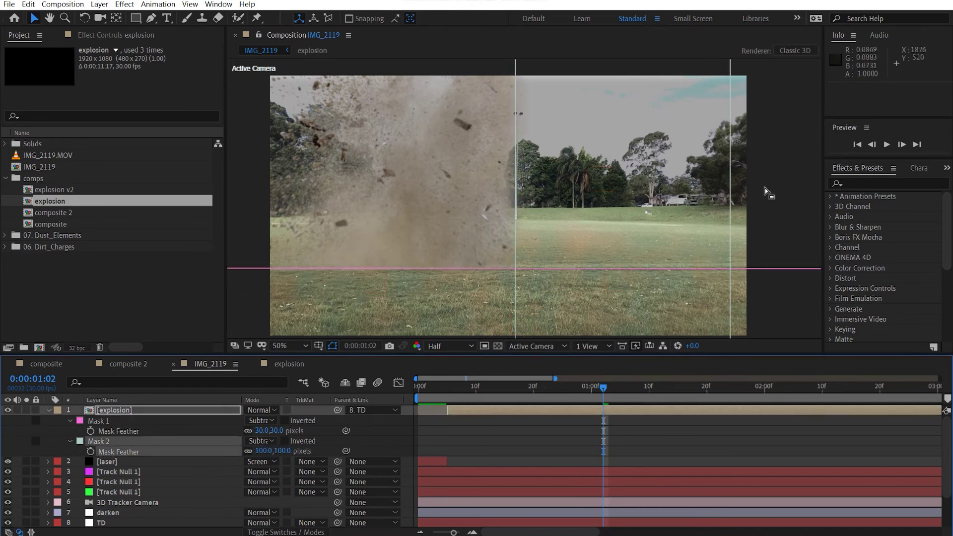
- Narrow Mask 2 from both sides and shift it so its left edge sits just beyond the blast's dense dust
left_click(514, 211)
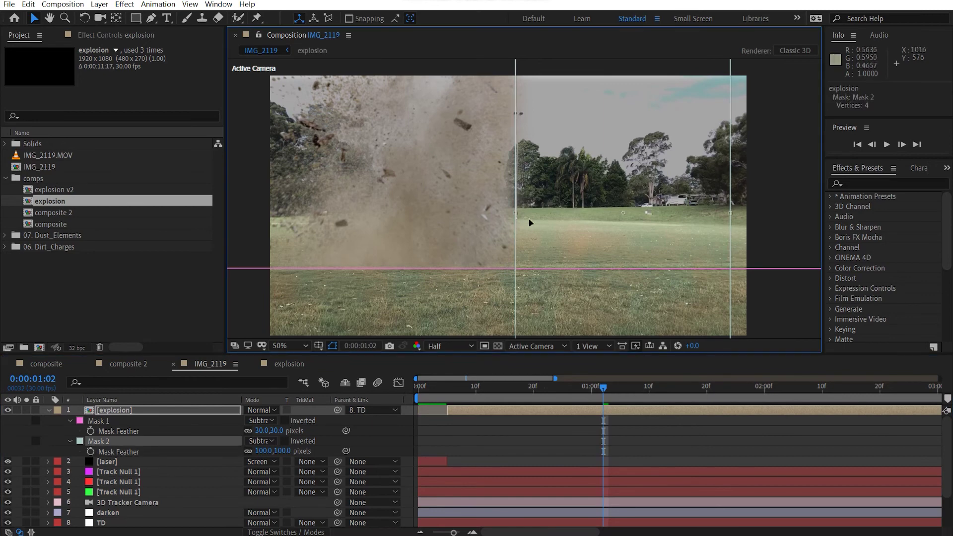
left_click_drag(516, 212, 570, 222)
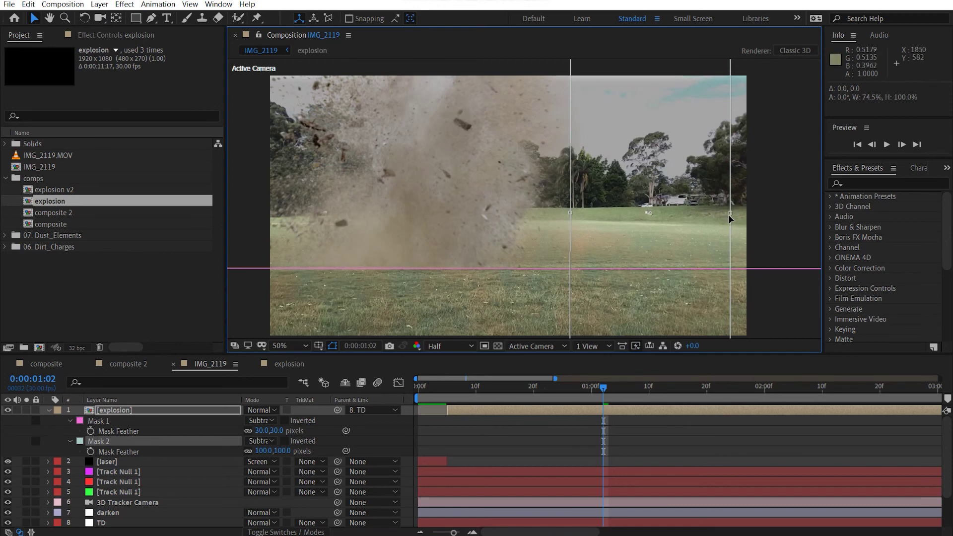
left_click_drag(728, 223, 602, 201)
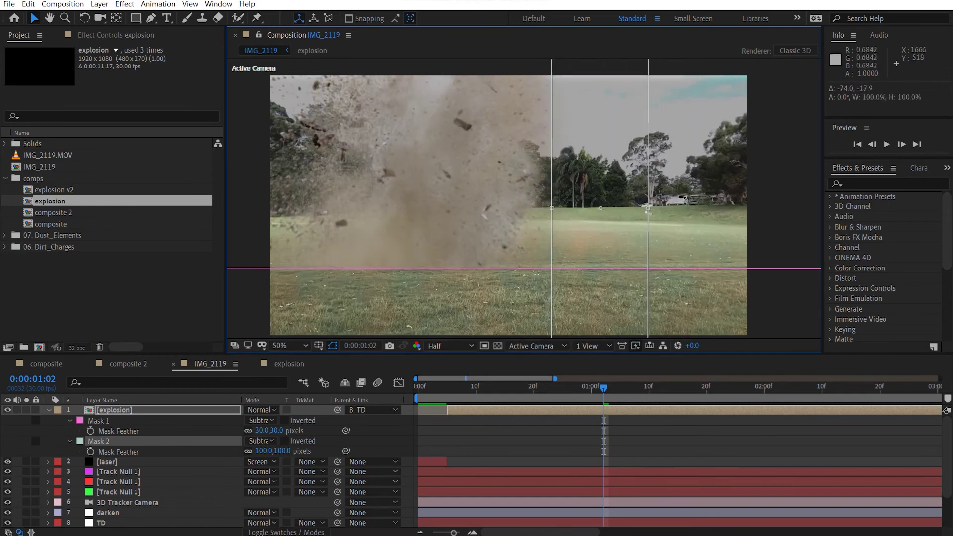
key("comma")
left_click(739, 184)
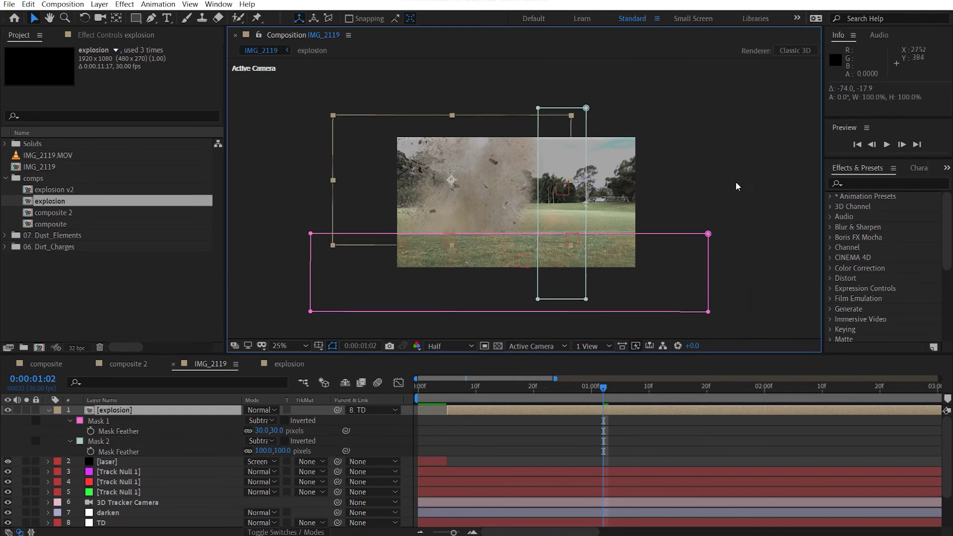
key("period")
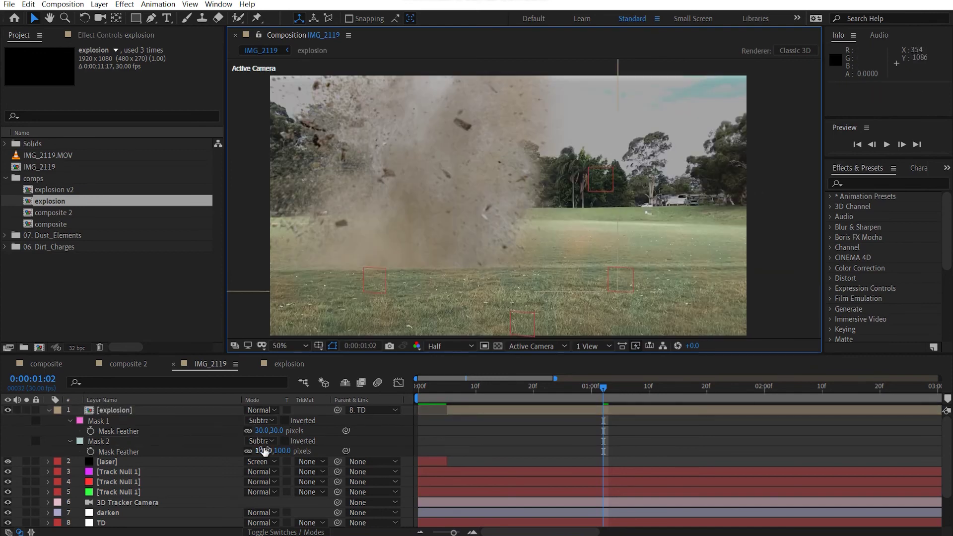
- Move Mask 1 up by about 24 pixels over the base of the blast and set its feather to 40 pixels
left_click(261, 430)
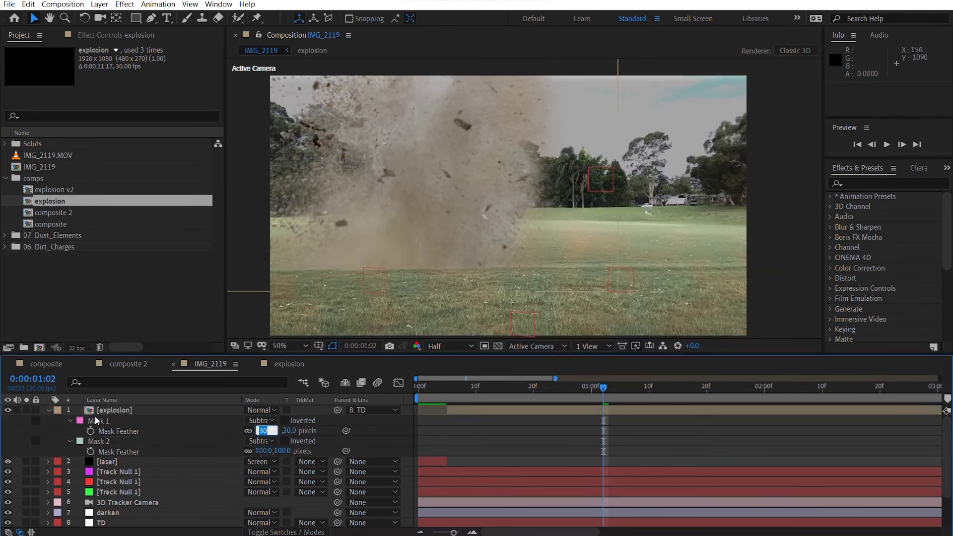
left_click(415, 268)
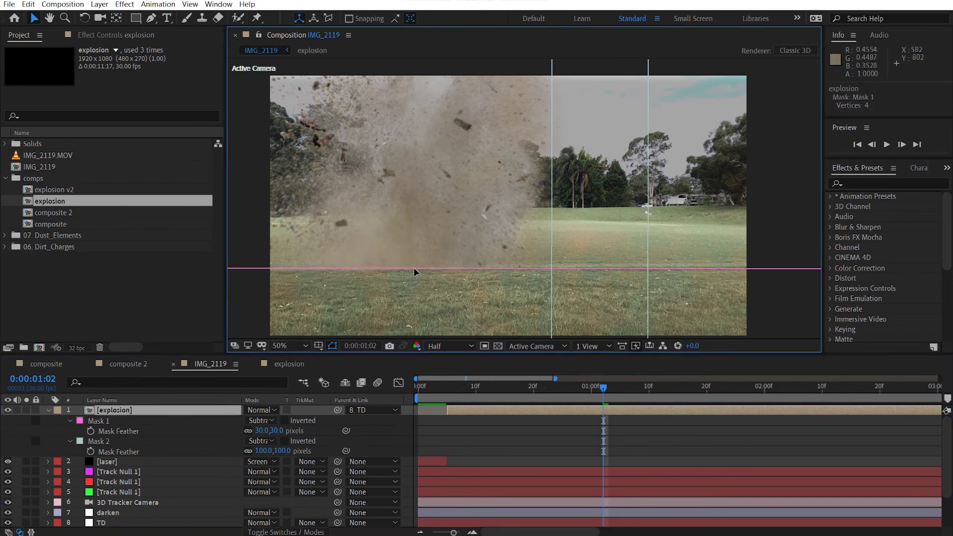
left_click_drag(438, 288, 438, 282)
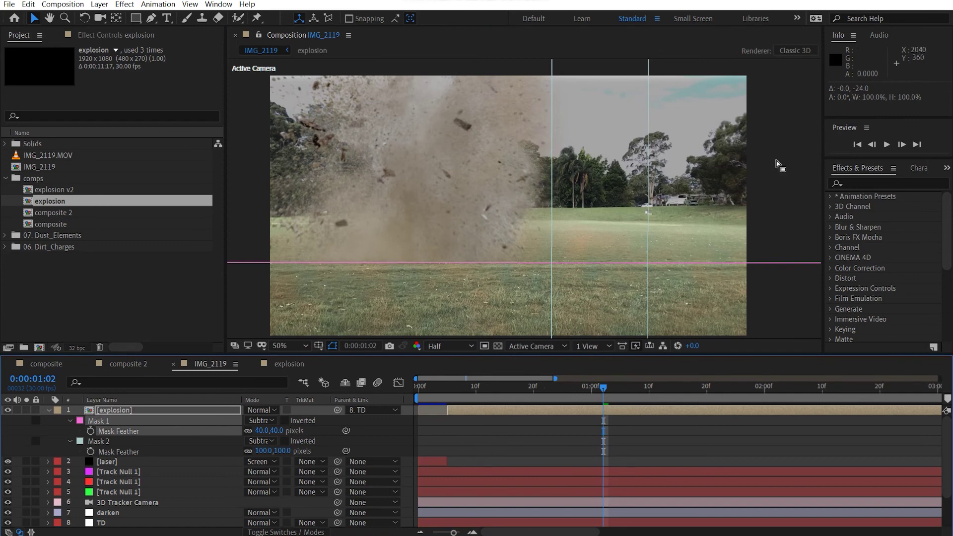
left_click(790, 121)
left_click(790, 120)
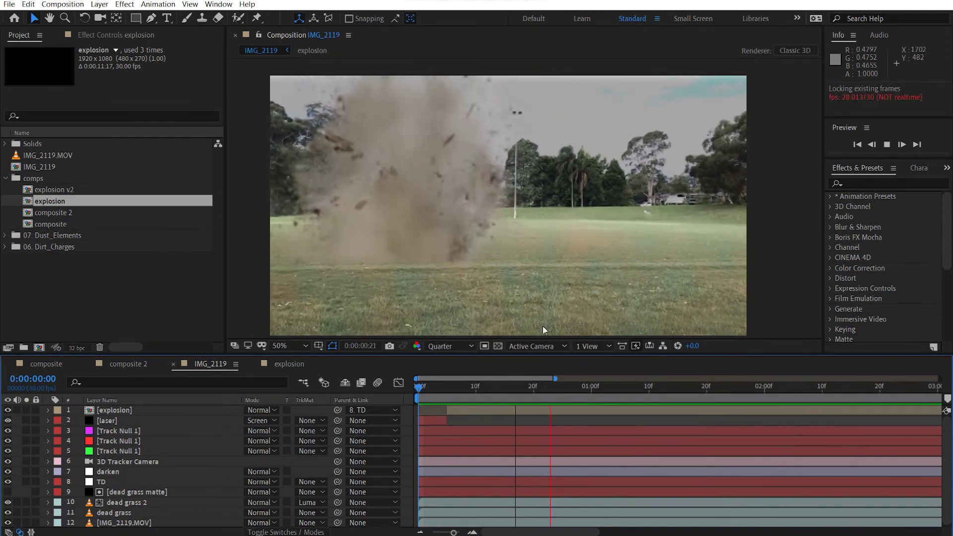
- Time-stretch the explosion layer with a stretch factor of 85, keep its start at 0:00:00:05, and preview the faster blast
left_click(456, 390)
left_click(175, 412)
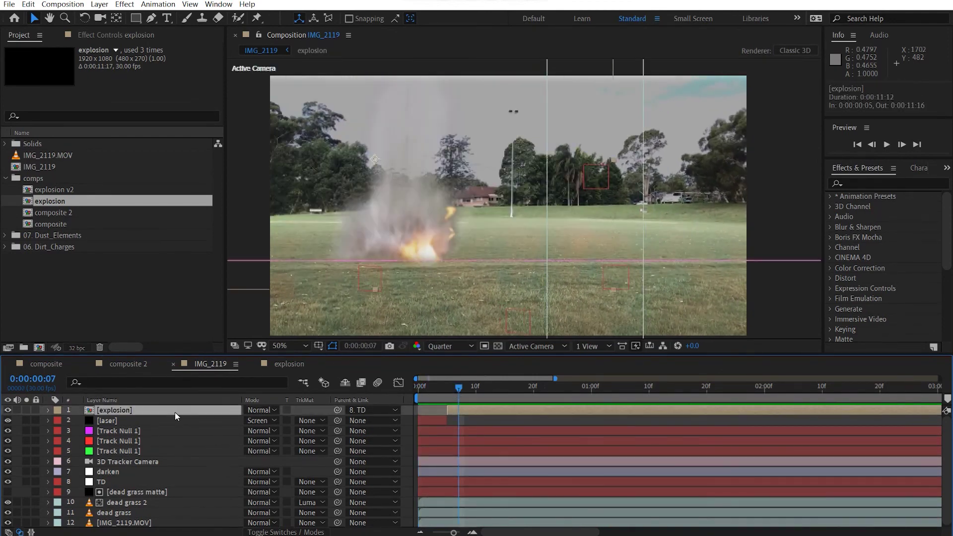
right_click(175, 412)
mouse_move(254, 171)
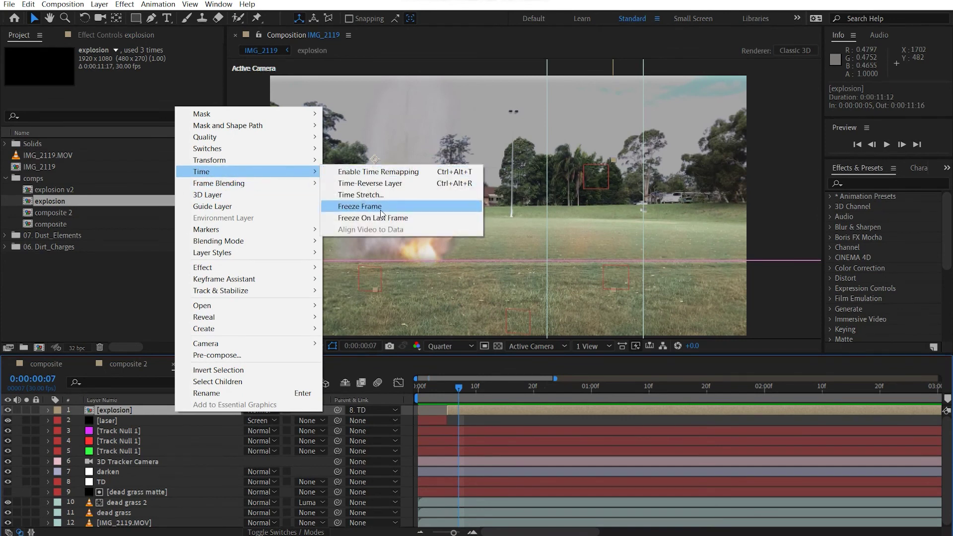
left_click(385, 197)
type("120")
key("BackSpace")
key("BackSpace")
key("BackSpace")
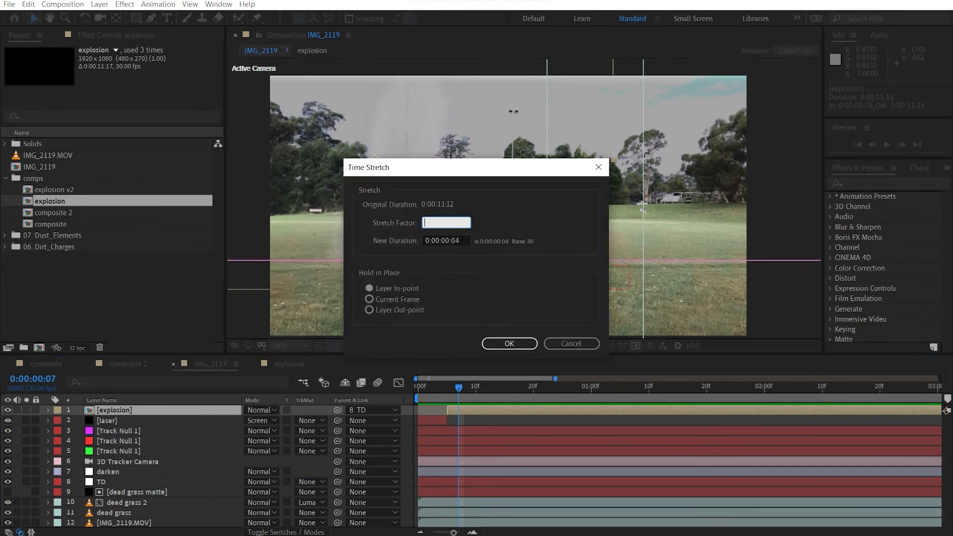
type("85")
key("Return")
left_click_drag(457, 407, 447, 410)
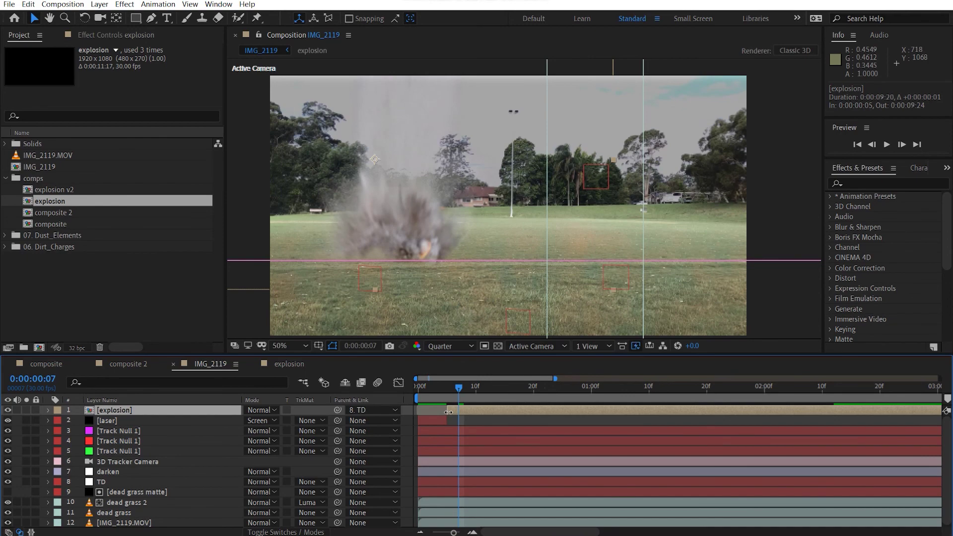
key("space")
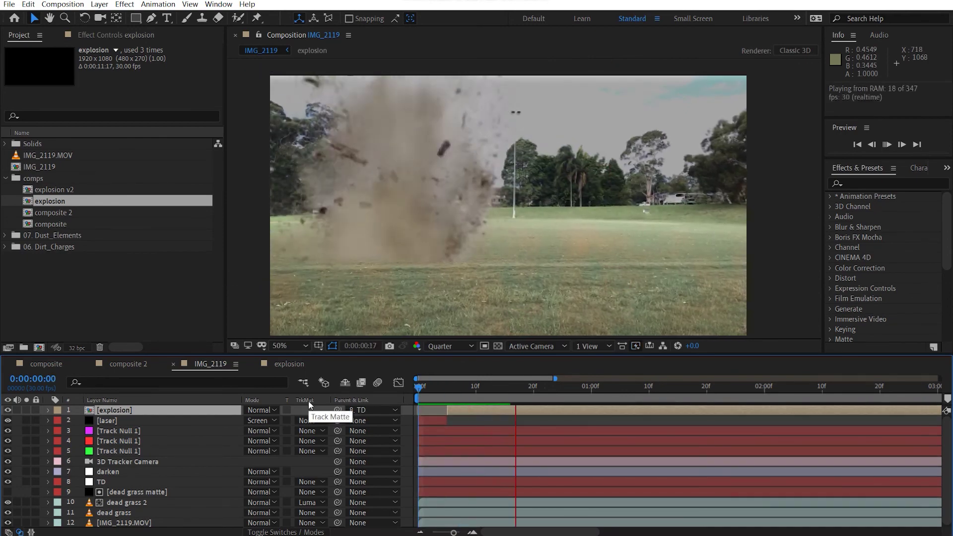
- At 0:00:01:00, raise Mask 1 slightly and widen Mask 2 by extending its left edge toward the blast
left_click_drag(519, 390, 591, 391)
left_click(464, 261)
left_click(485, 263)
left_click_drag(493, 263, 493, 256)
left_click(551, 212)
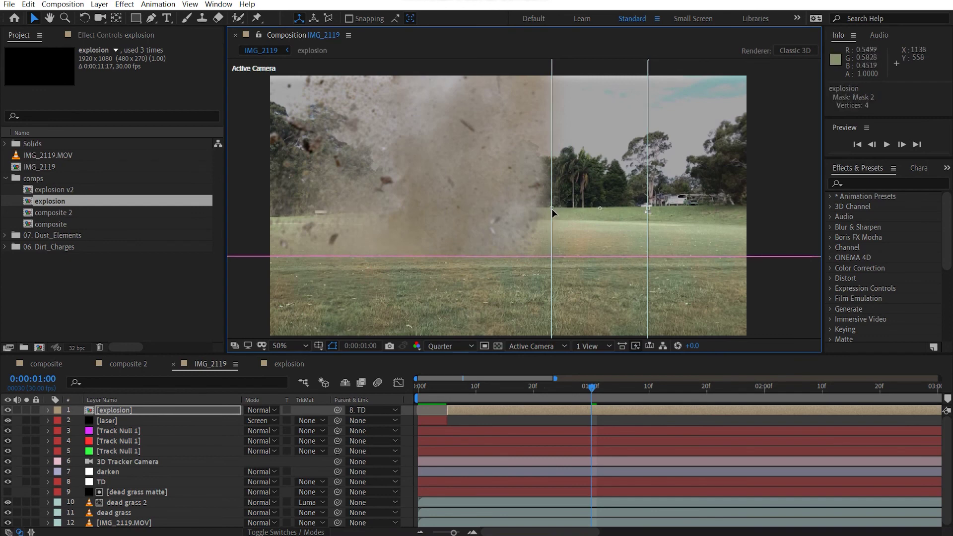
left_click_drag(552, 208, 540, 206)
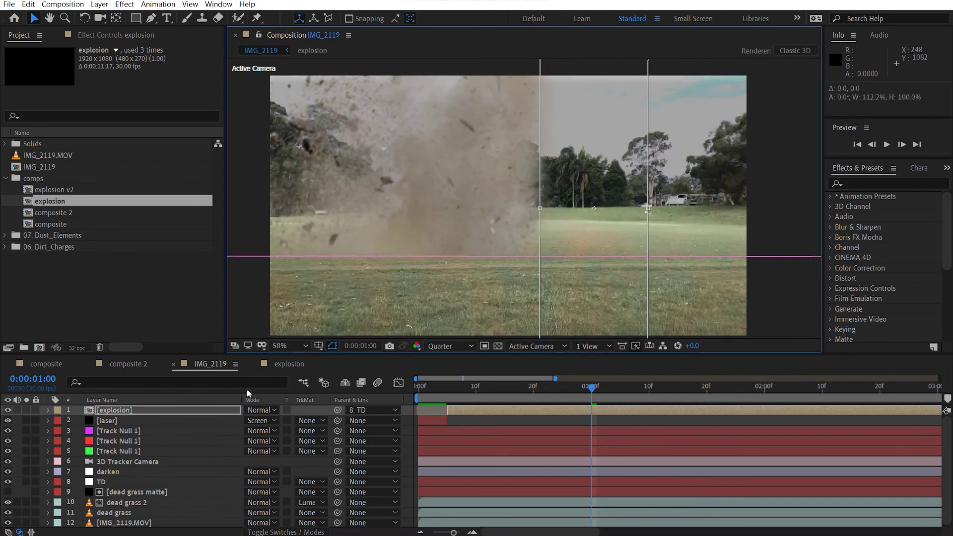
- Set the Mask 2 feather to 150 pixels and inspect the blast's softened edge with the masks deselected
key("f")
left_click(261, 450)
type("150")
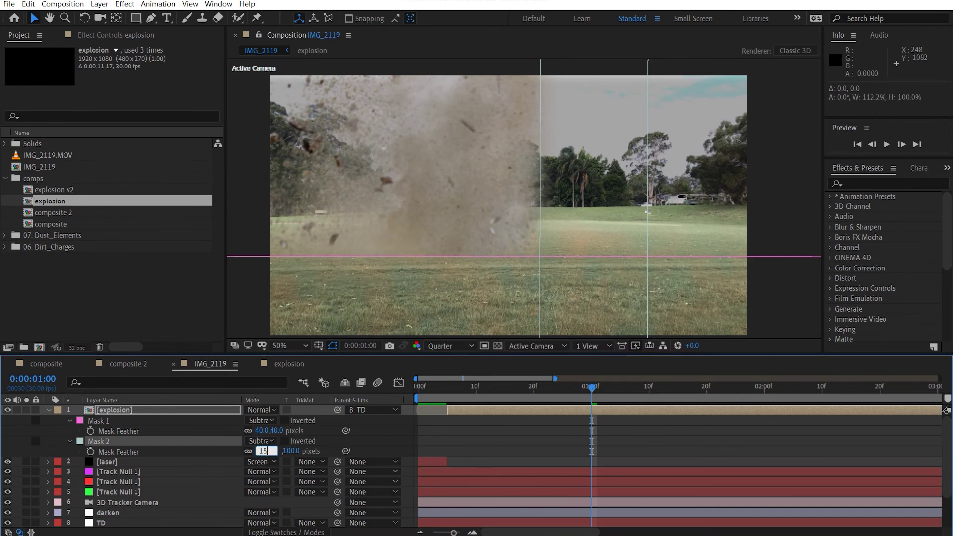
key("Return")
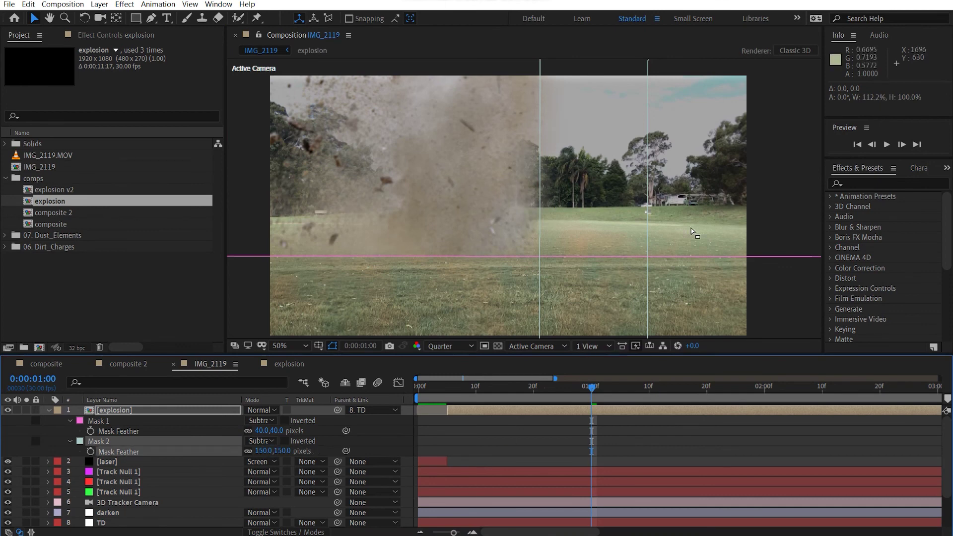
left_click(771, 169)
key("h")
left_click_drag(508, 252, 534, 240)
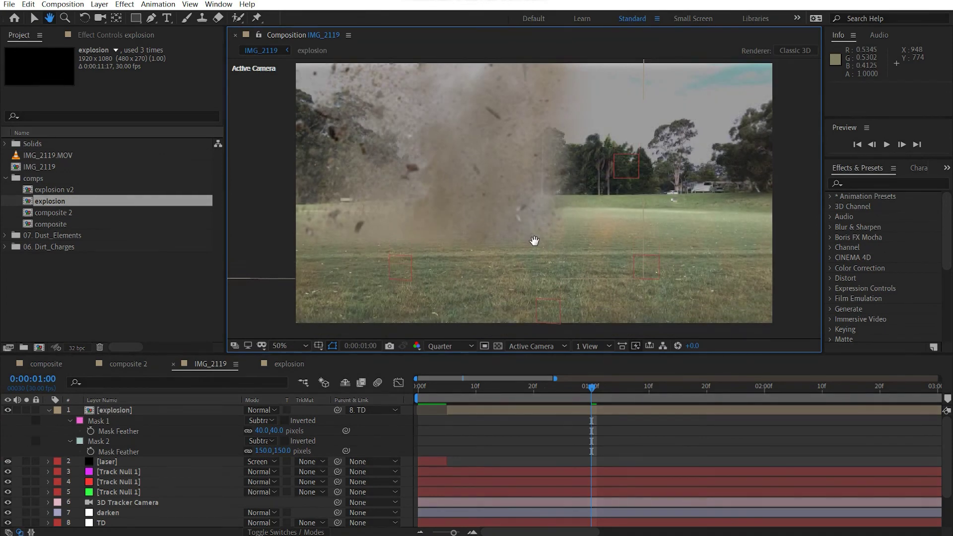